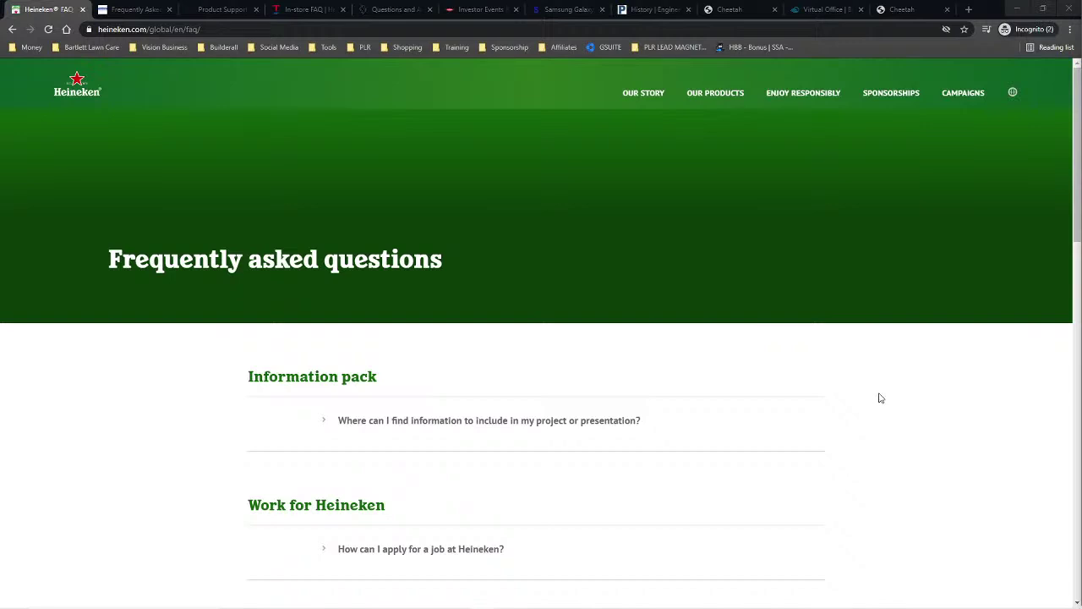
# Step: Expand and collapse the answers to the information pack and job application questions on the Heineken FAQ page
pyautogui.scroll(-1, 879, 398)
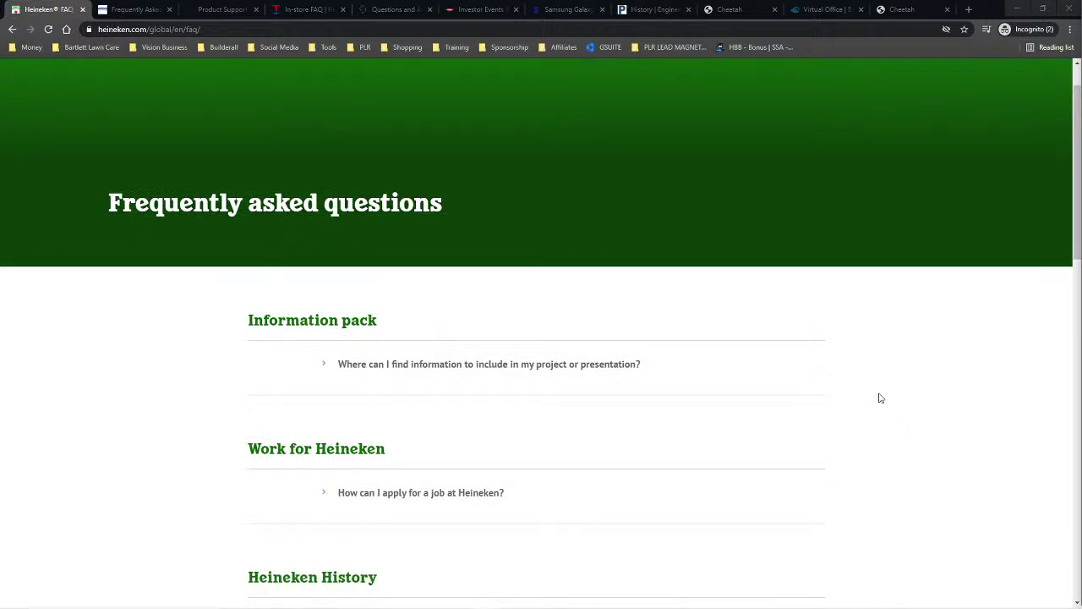
pyautogui.scroll(1, 856, 377)
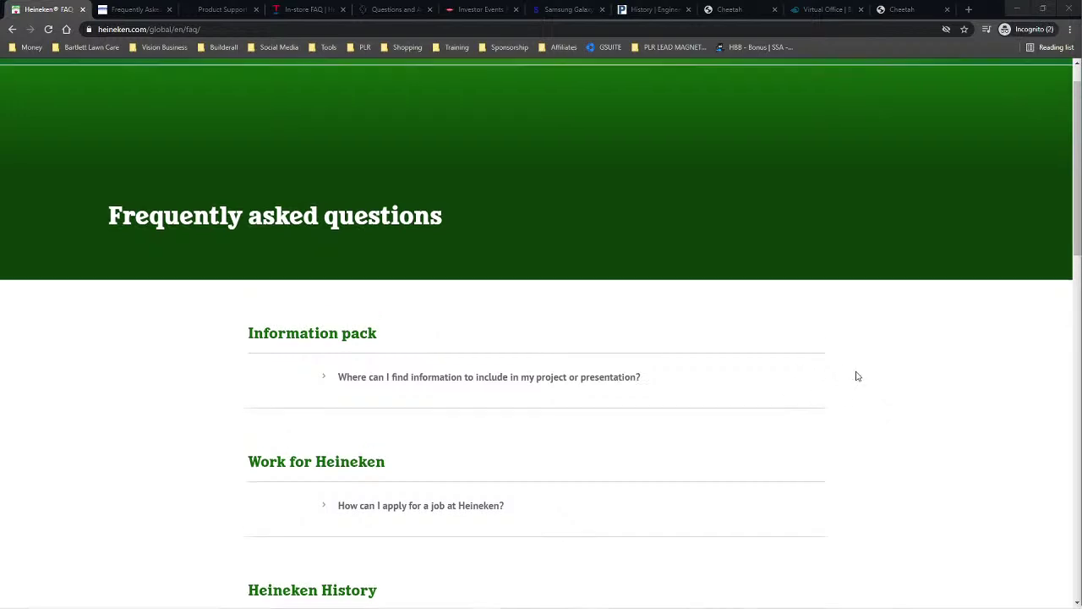
pyautogui.scroll(1, 857, 376)
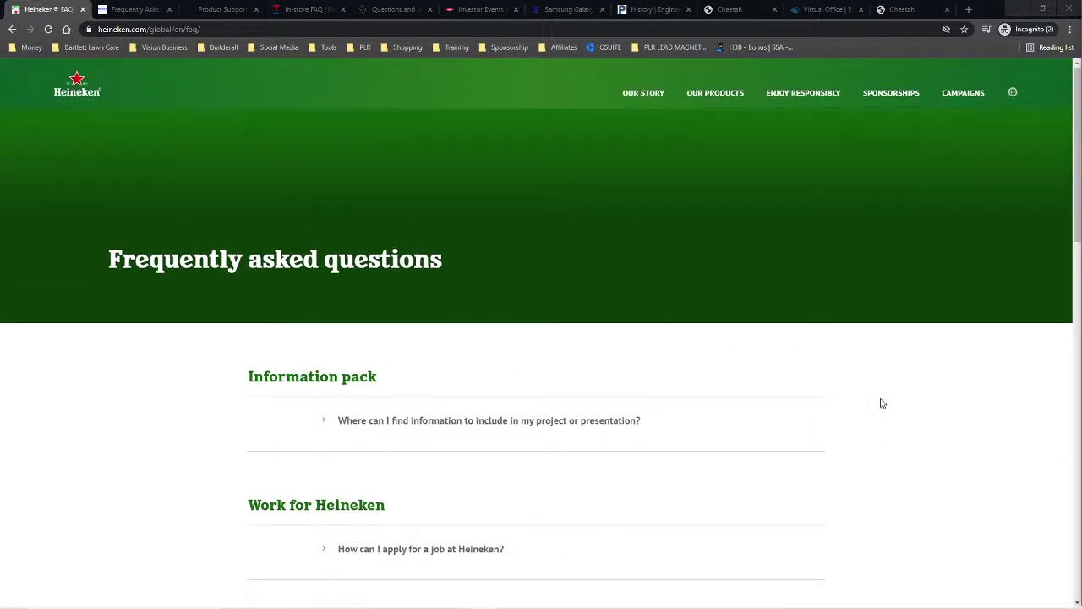
pyautogui.scroll(-3, 925, 391)
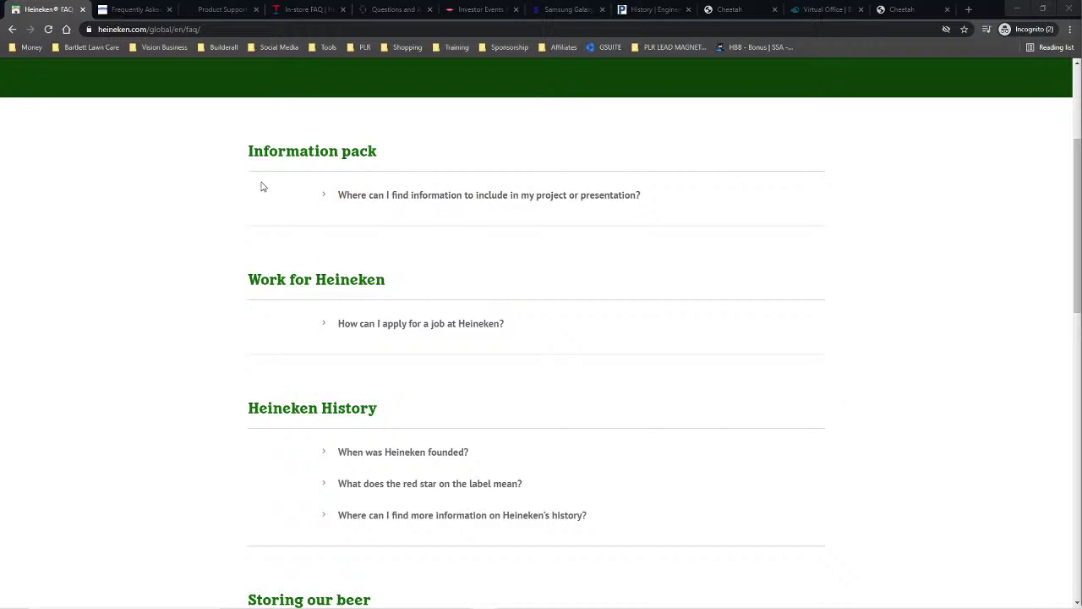
pyautogui.click(323, 197)
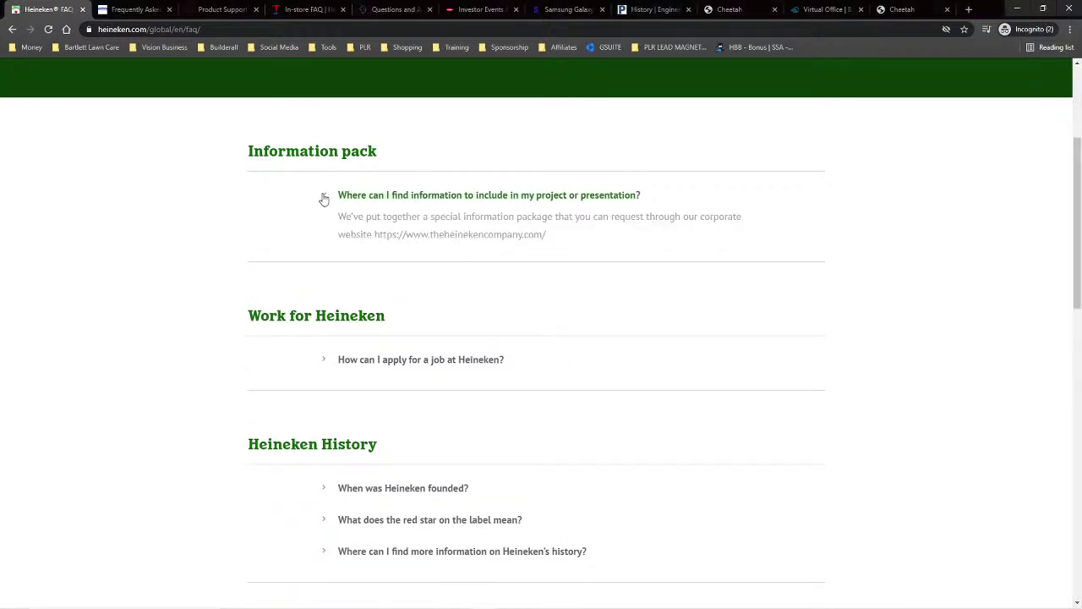
pyautogui.click(322, 197)
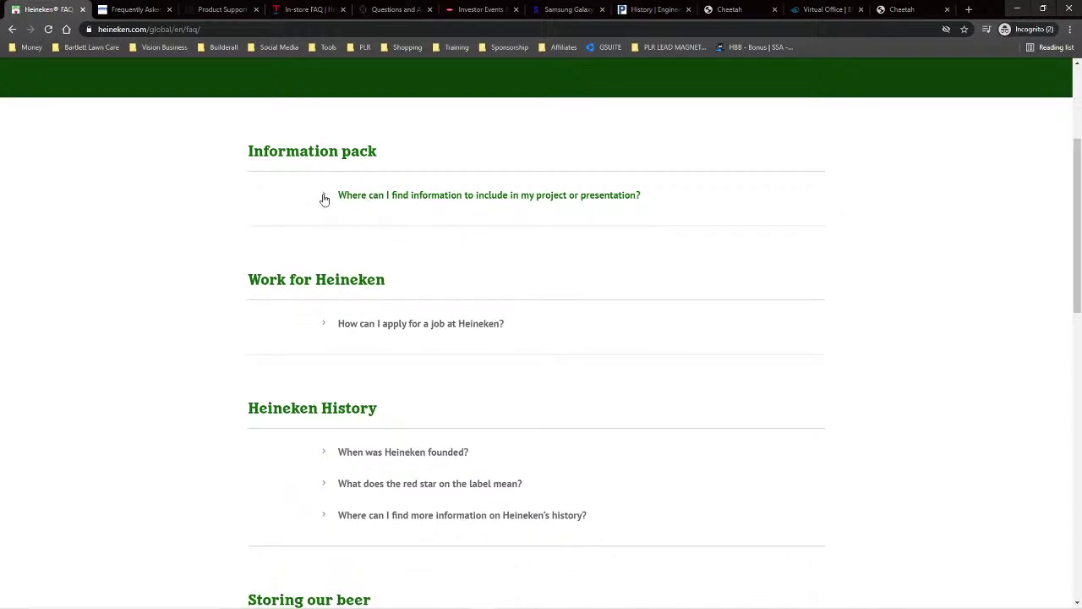
pyautogui.click(324, 199)
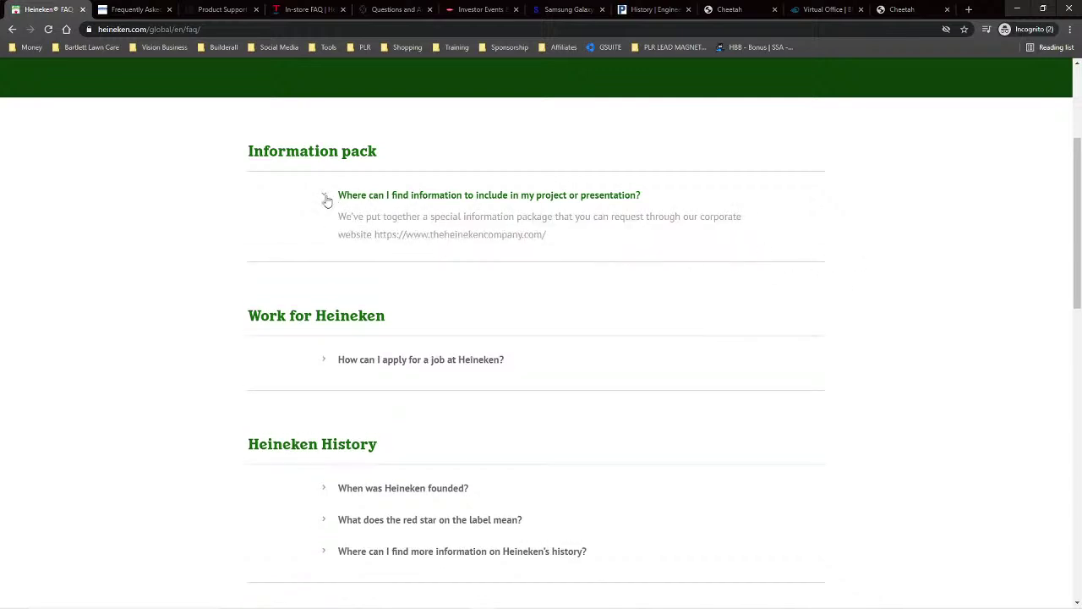
pyautogui.click(324, 198)
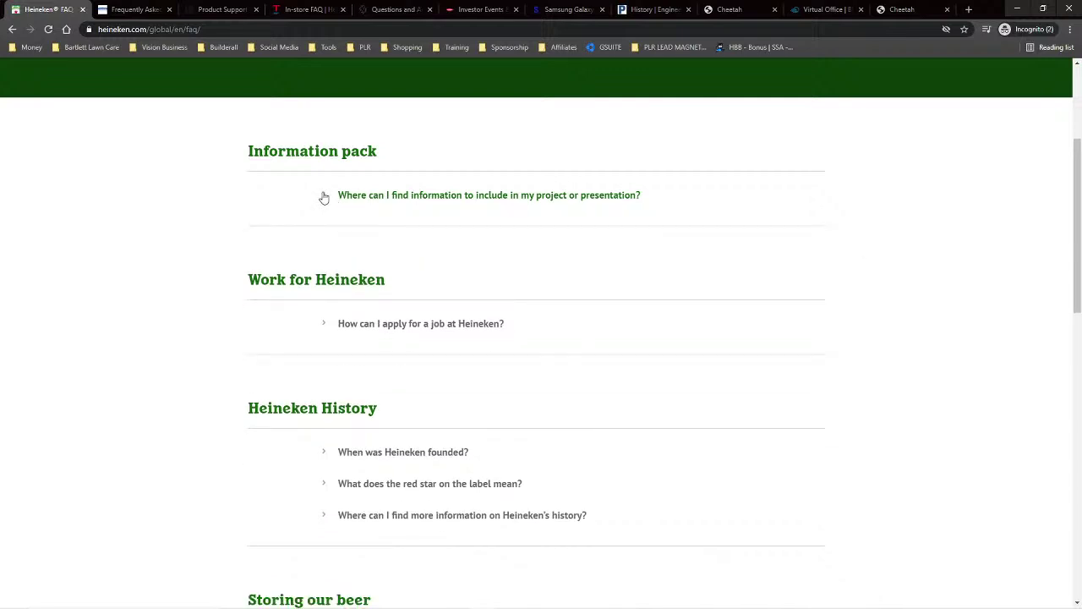
pyautogui.click(324, 198)
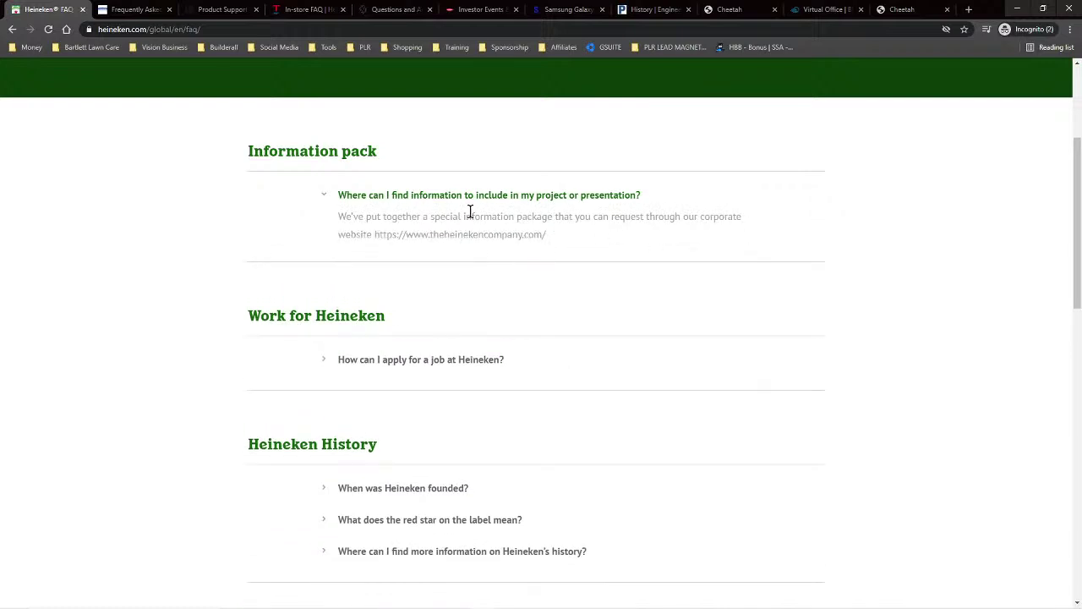
pyautogui.click(325, 198)
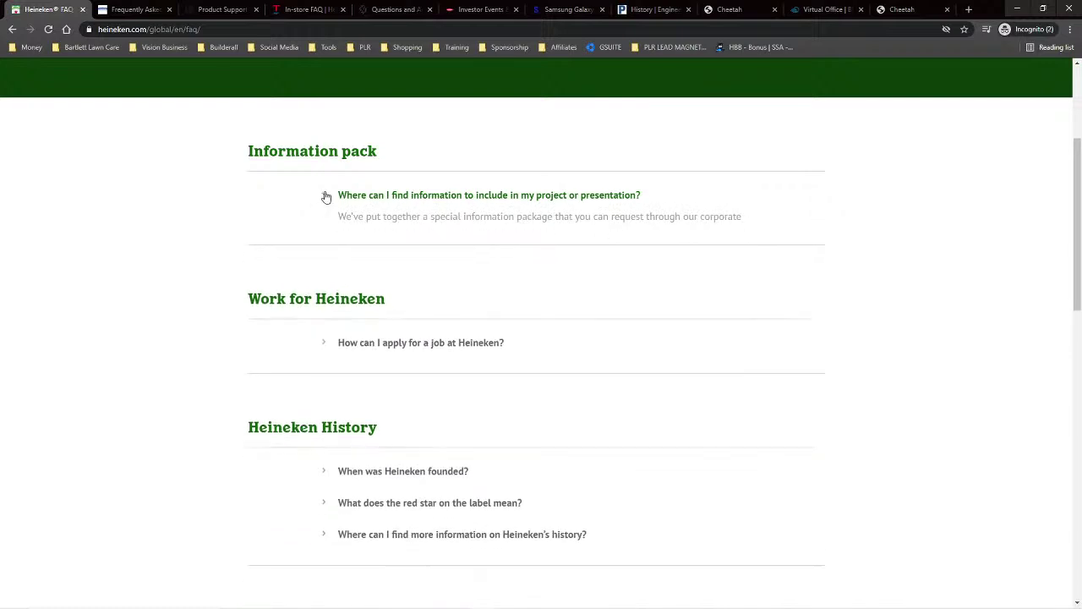
pyautogui.click(322, 324)
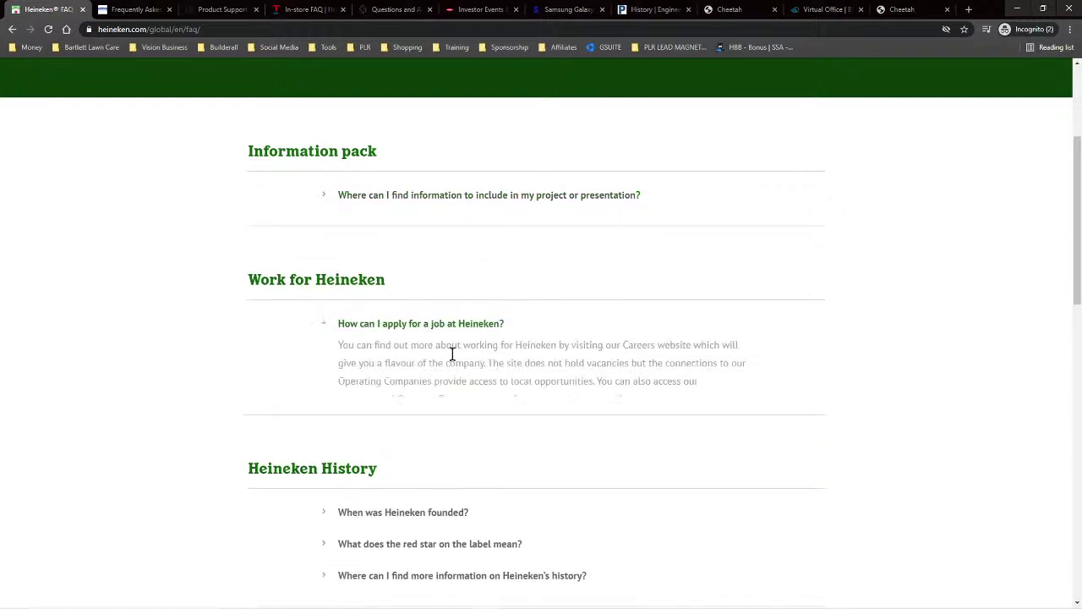
pyautogui.click(322, 329)
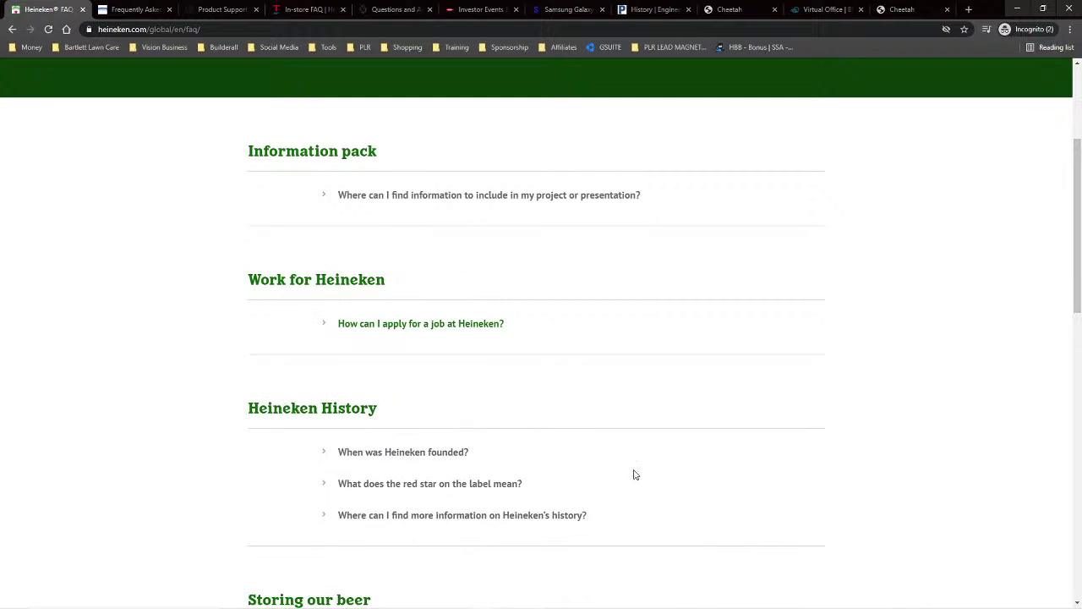
# Step: Expand all the answers under Information pack, Work for Heineken and Heineken History
pyautogui.click(324, 197)
pyautogui.click(324, 359)
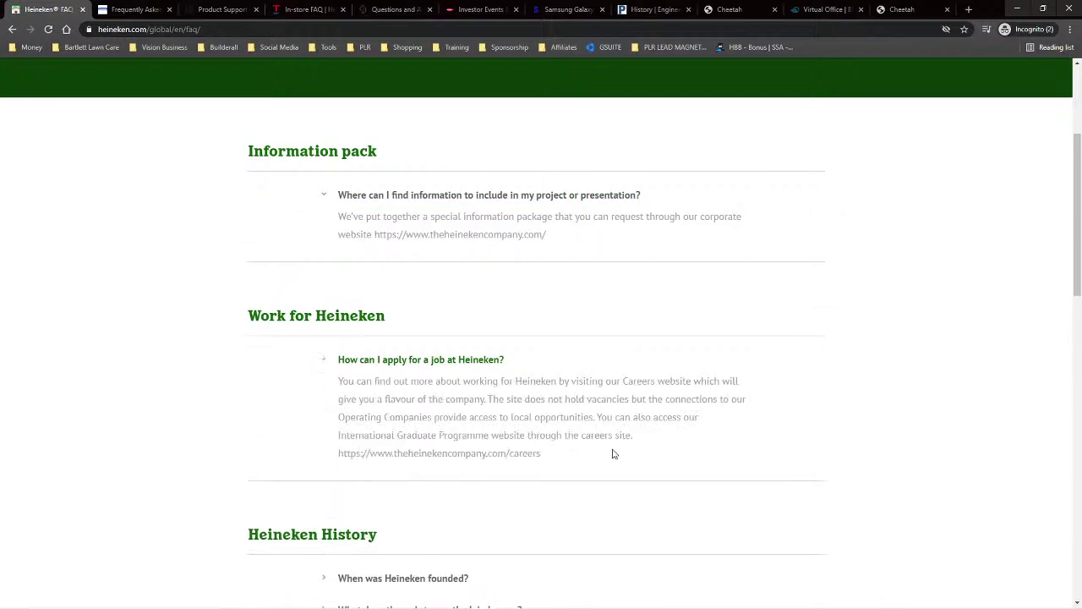
pyautogui.scroll(-3, 614, 454)
pyautogui.click(323, 297)
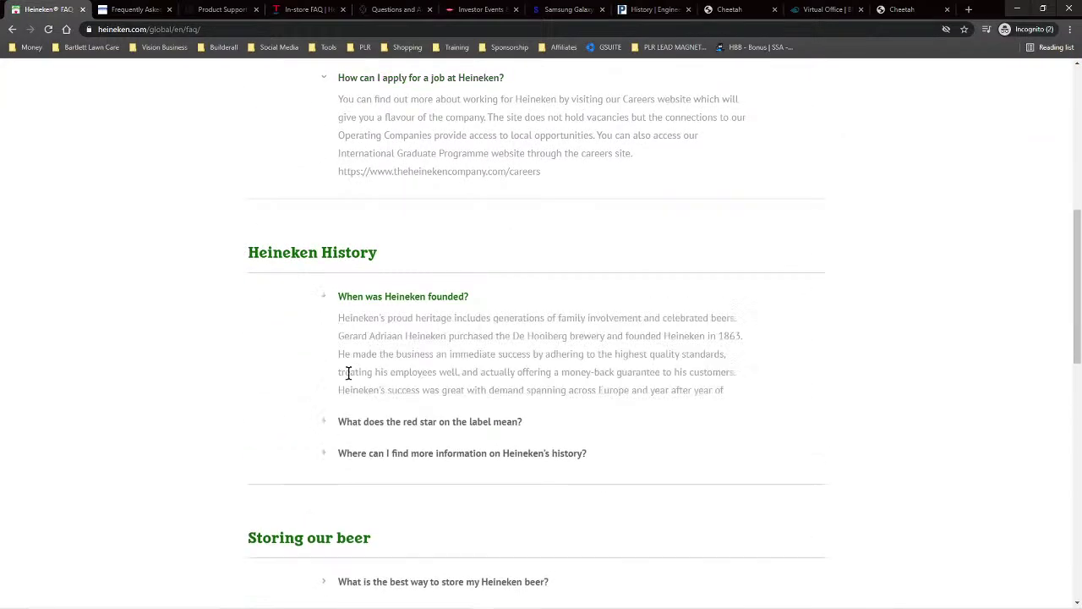
pyautogui.click(324, 454)
pyautogui.scroll(-4, 336, 315)
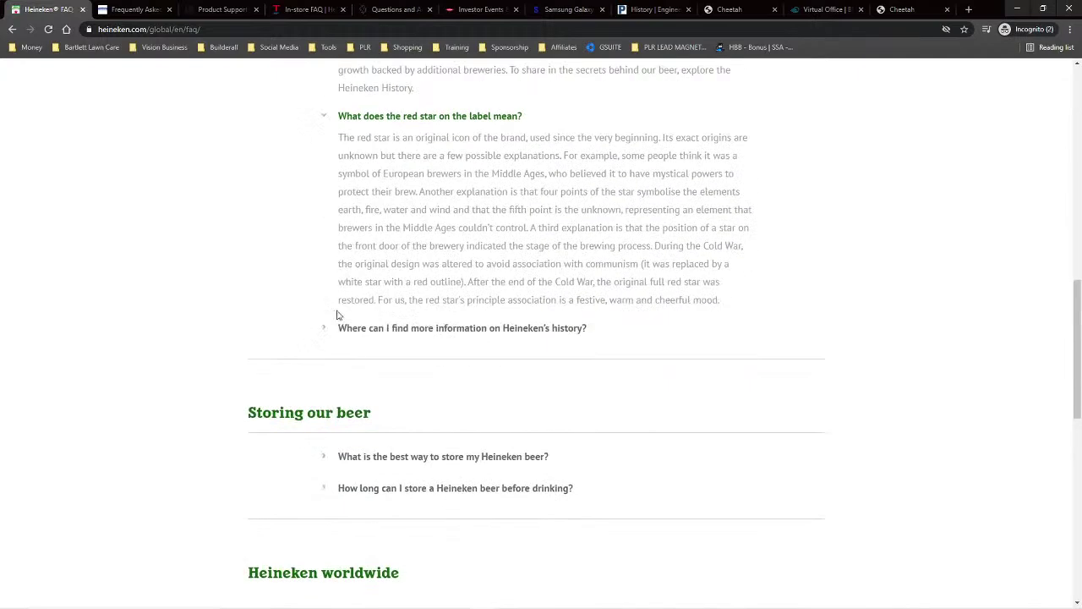
pyautogui.click(323, 329)
pyautogui.scroll(-3, 532, 490)
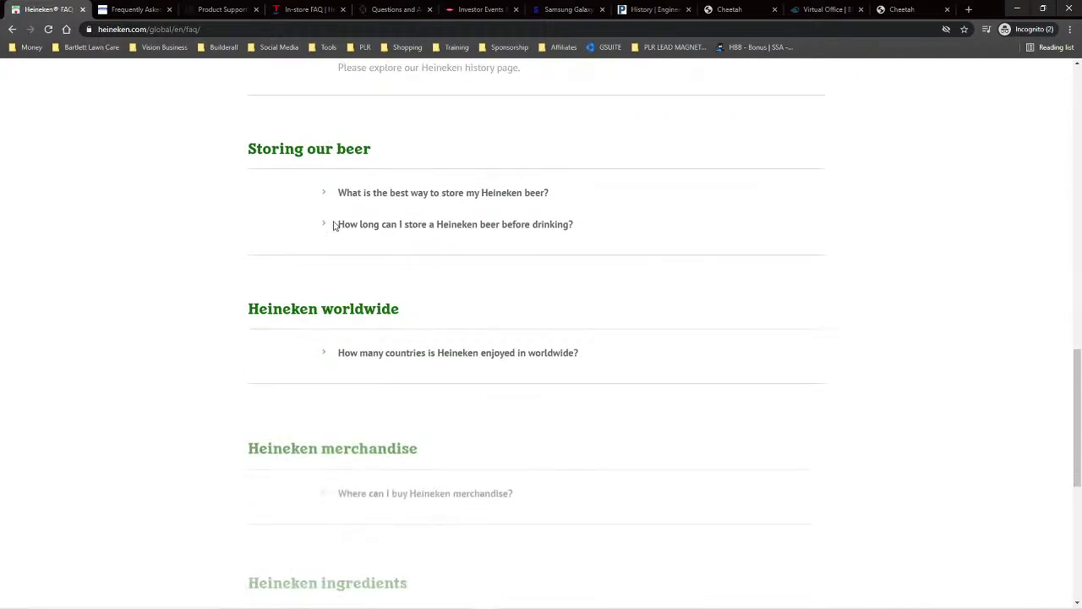
# Step: Expand the answers under Storing our beer, Heineken worldwide and Heineken merchandise
pyautogui.click(323, 194)
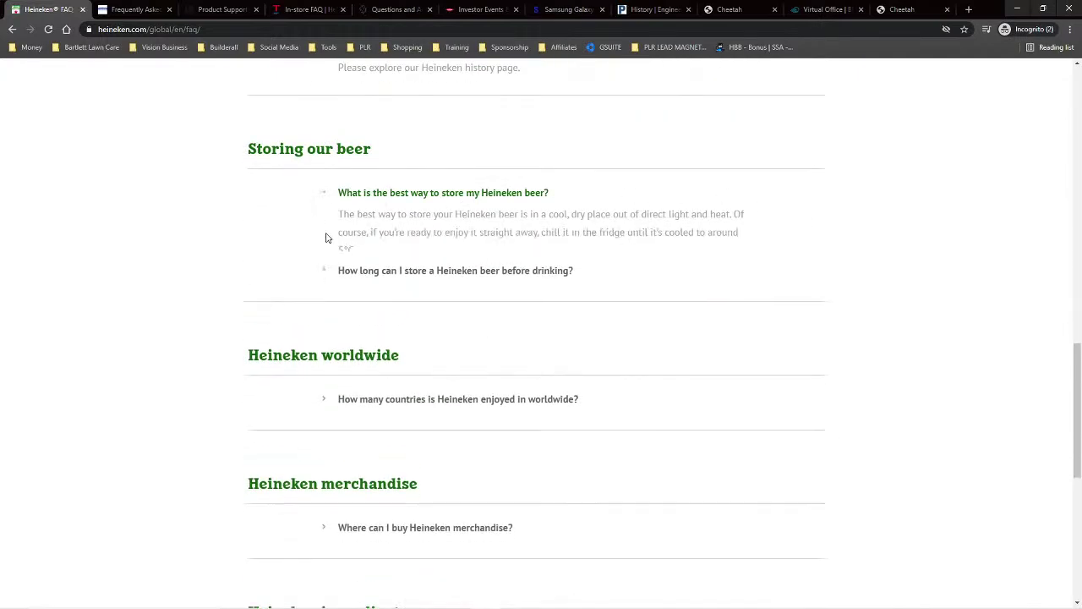
pyautogui.click(323, 280)
pyautogui.click(324, 461)
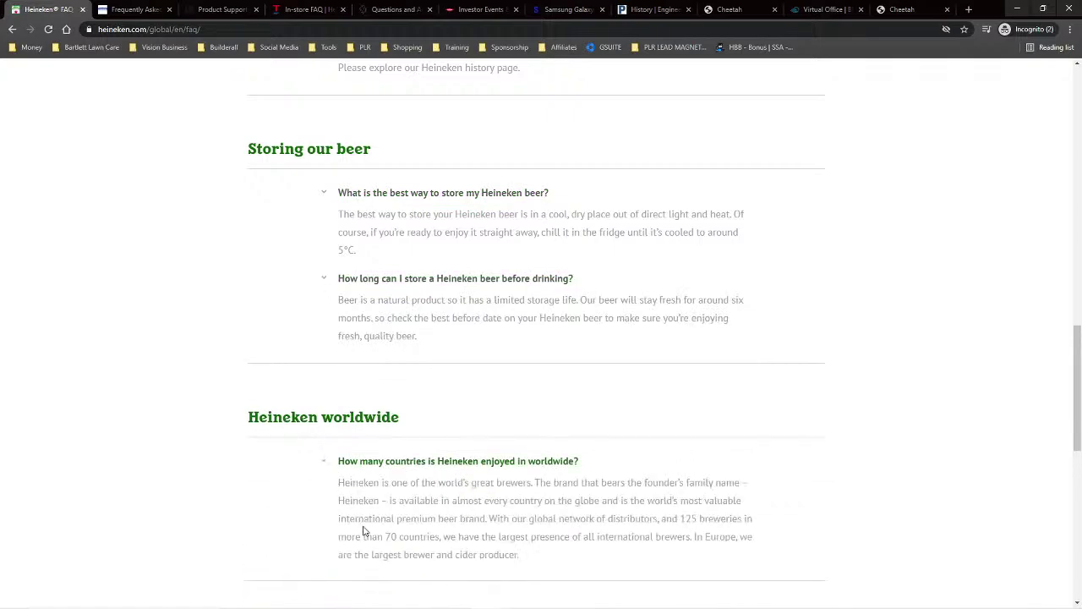
pyautogui.scroll(-3, 355, 499)
pyautogui.click(325, 399)
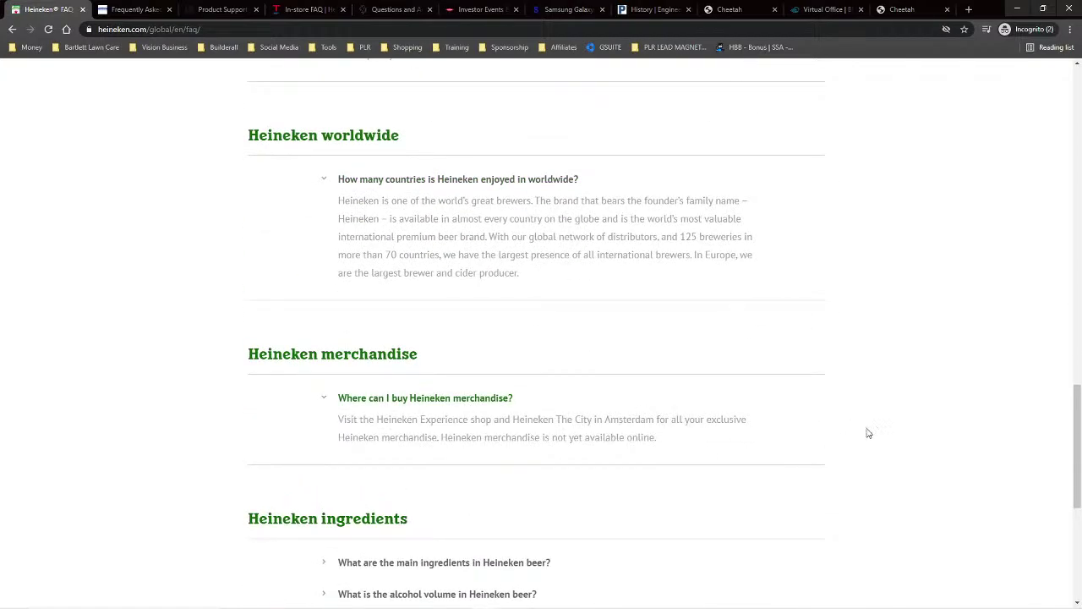
# Step: Examine how long the FAQ page becomes with its answers expanded, from Information pack to Heineken ingredients
pyautogui.scroll(20, 867, 433)
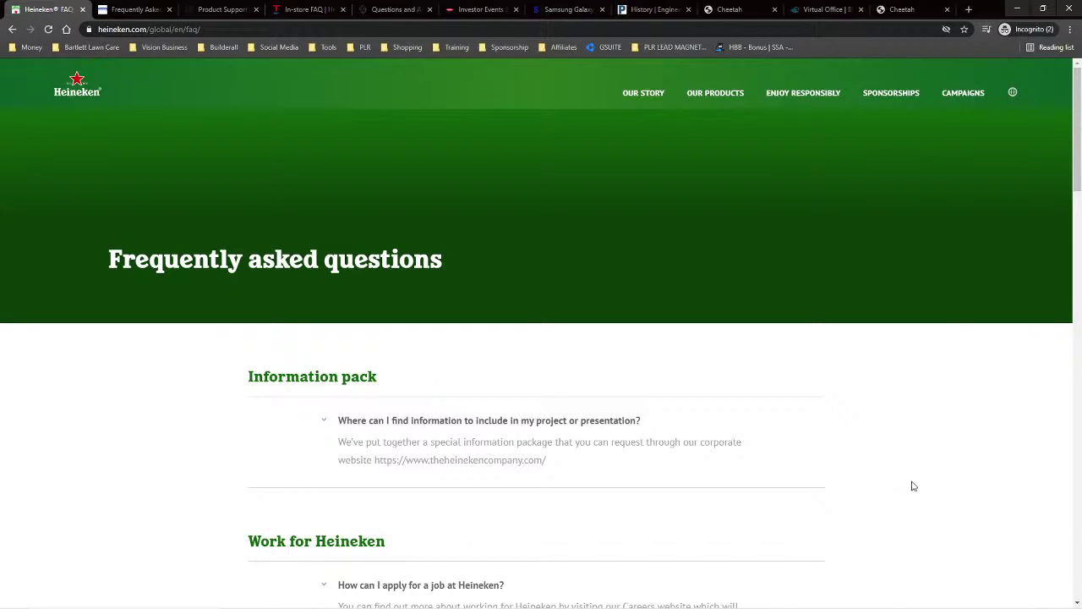
pyautogui.scroll(-4, 890, 404)
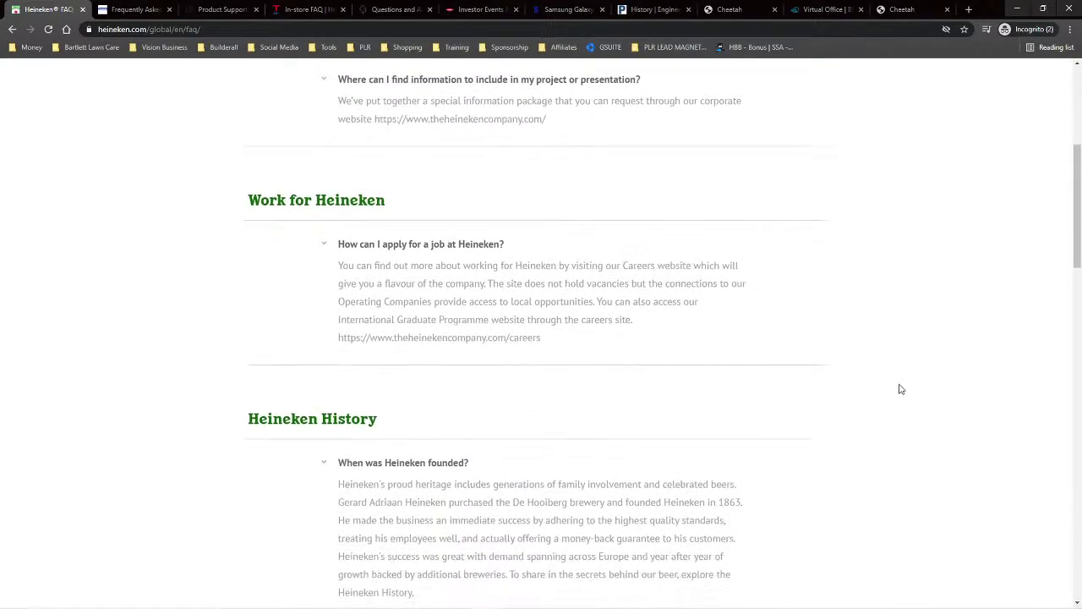
pyautogui.scroll(-5, 901, 389)
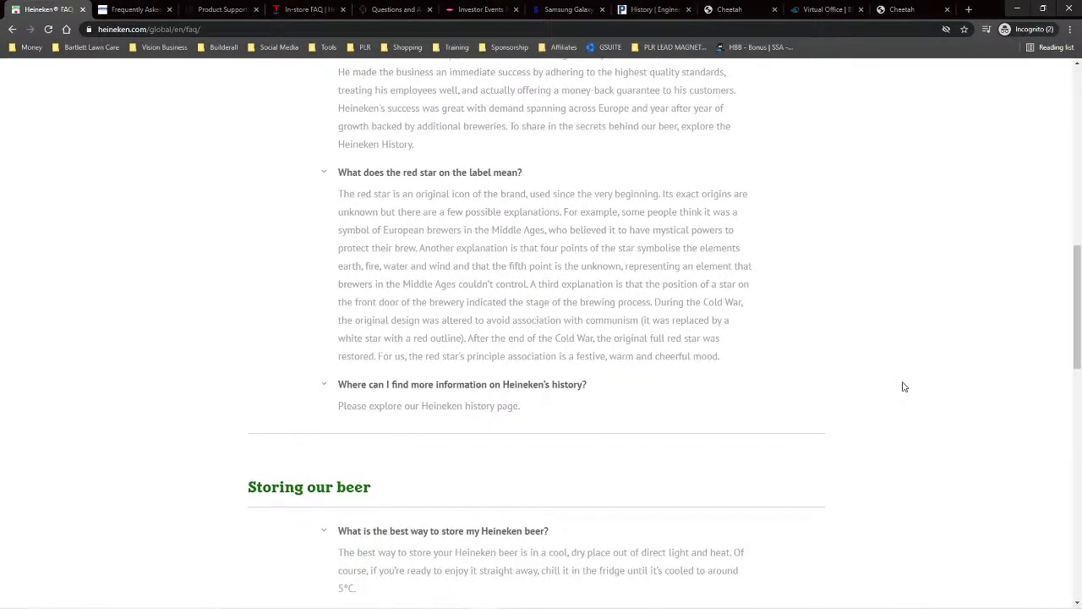
pyautogui.scroll(-1, 904, 386)
pyautogui.scroll(-4, 903, 386)
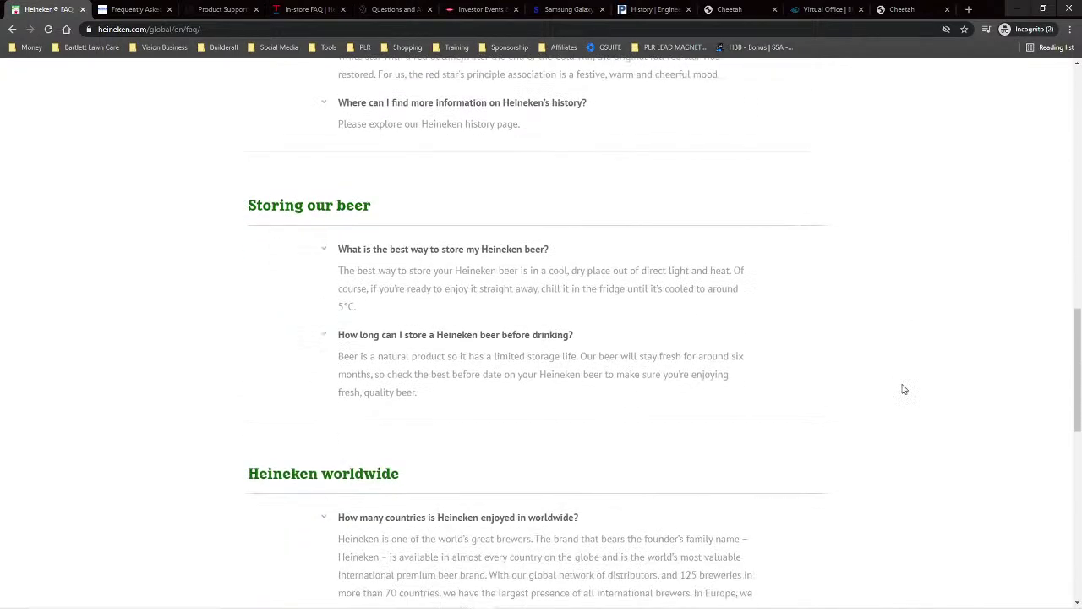
pyautogui.scroll(-5, 902, 393)
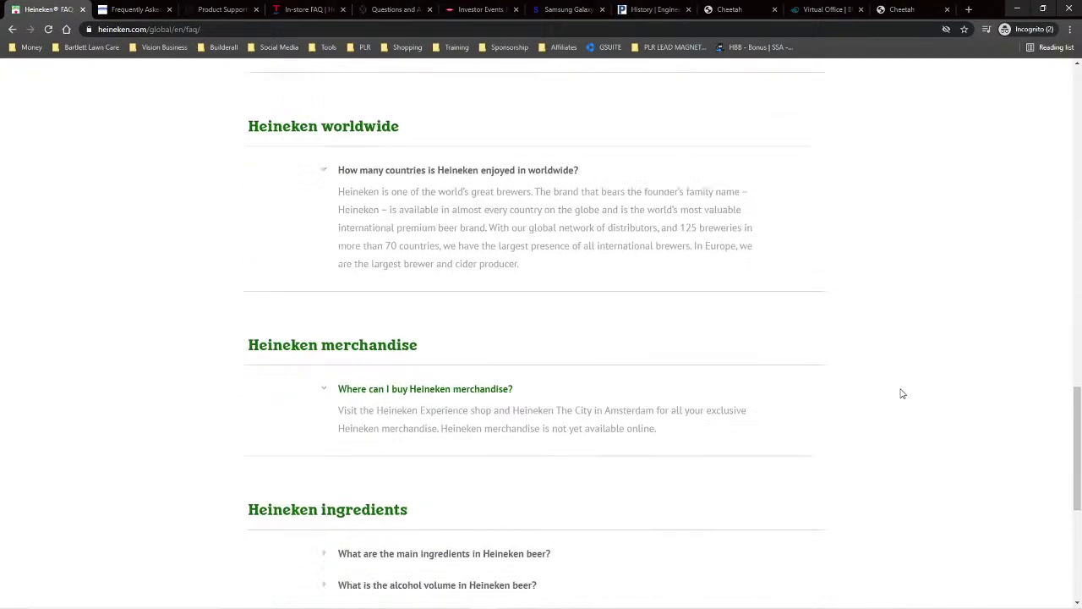
pyautogui.scroll(15, 909, 394)
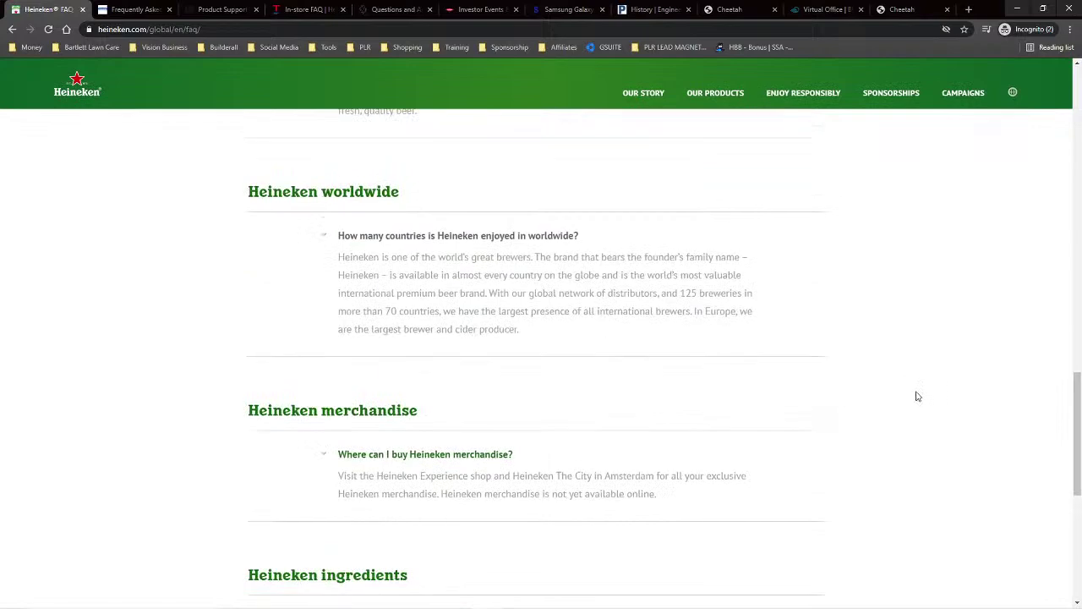
# Step: Collapse all the answers under Information pack, Work for Heineken and Heineken History
pyautogui.scroll(-2, 920, 397)
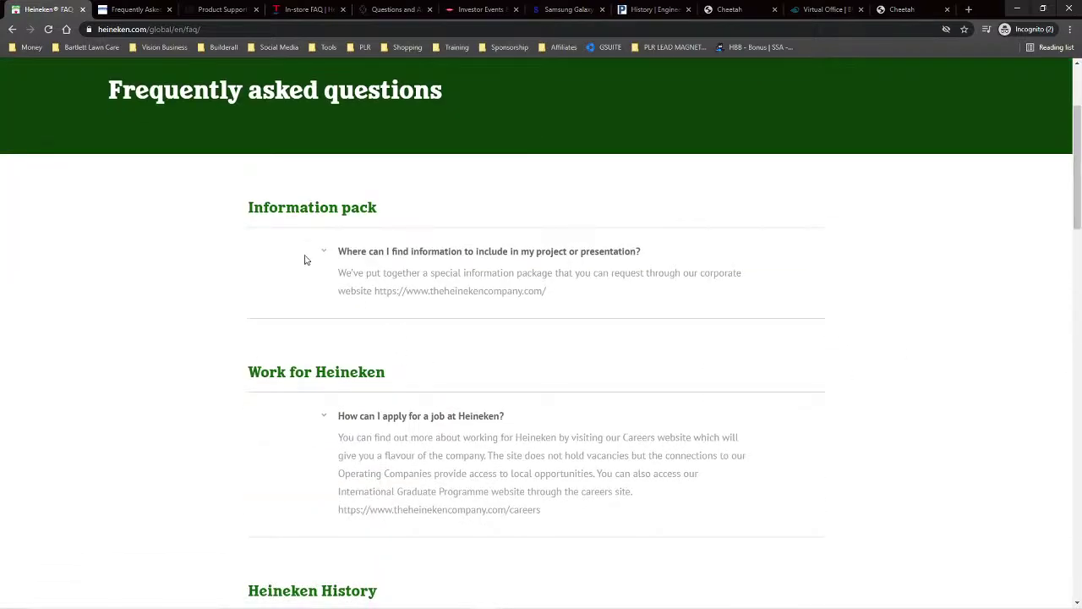
pyautogui.click(325, 257)
pyautogui.click(326, 381)
pyautogui.click(333, 508)
pyautogui.click(324, 508)
pyautogui.scroll(-3, 761, 465)
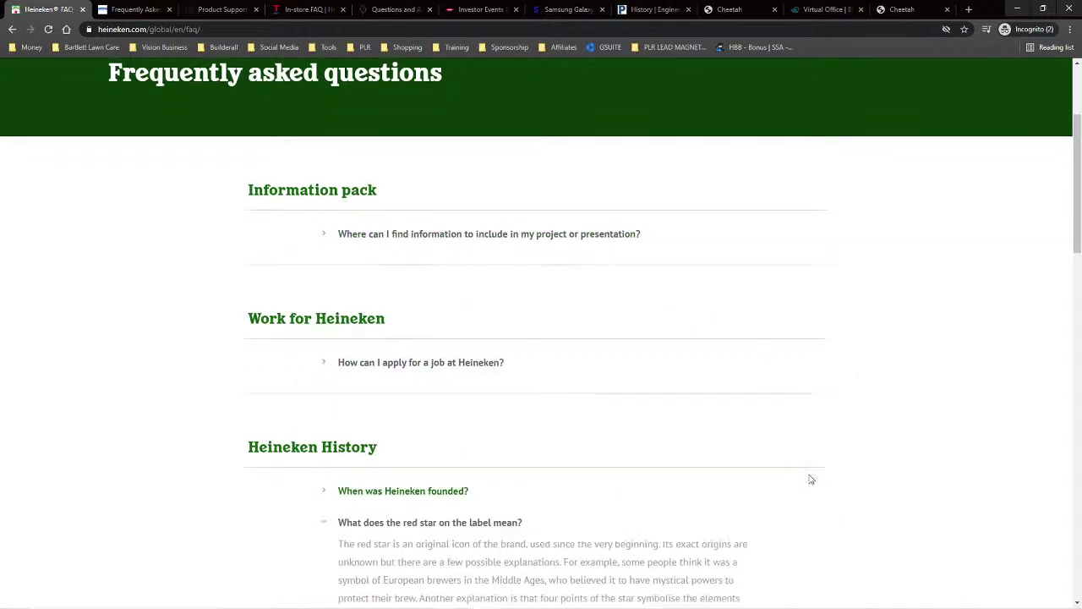
pyautogui.click(326, 313)
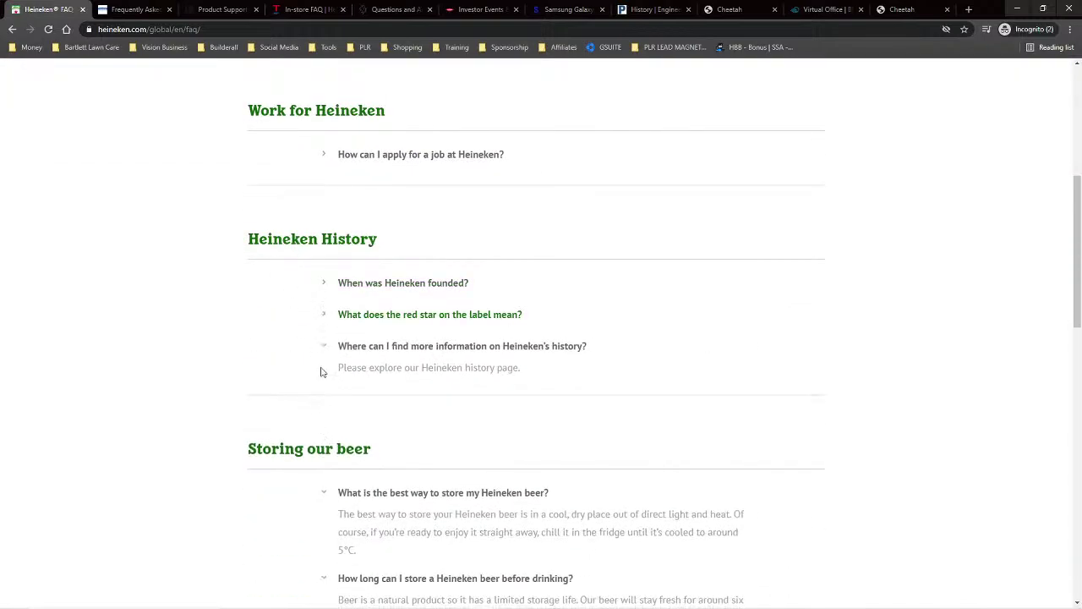
pyautogui.click(322, 349)
# Step: Compare the layout of the collapsed FAQ sections with the expanded answers under Storing our beer
pyautogui.scroll(4, 1006, 344)
pyautogui.scroll(-2, 978, 347)
pyautogui.scroll(1, 973, 349)
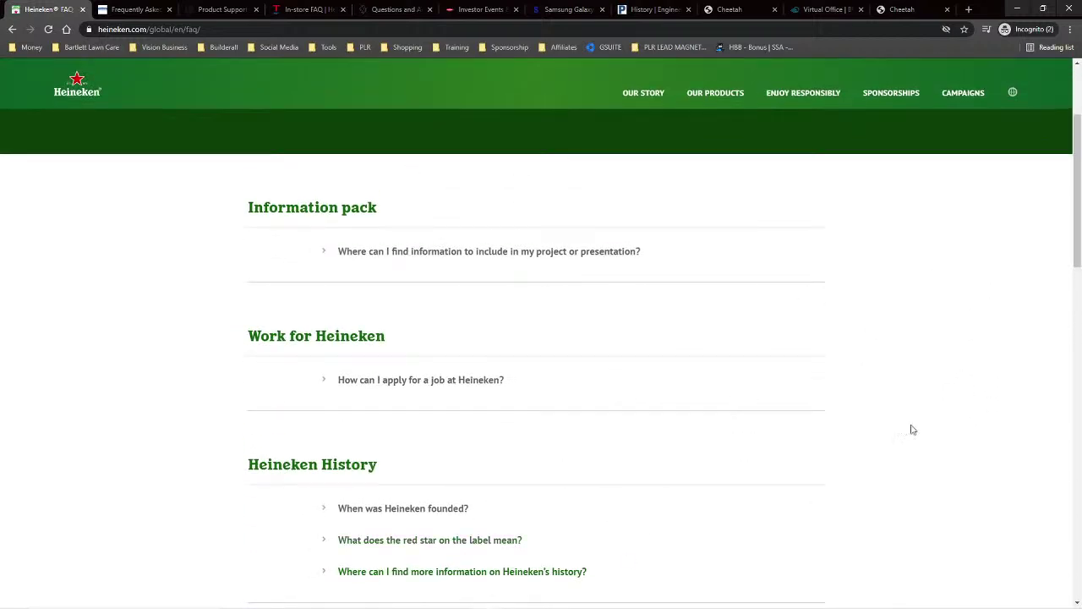
pyautogui.scroll(-1, 862, 465)
pyautogui.scroll(-1, 861, 464)
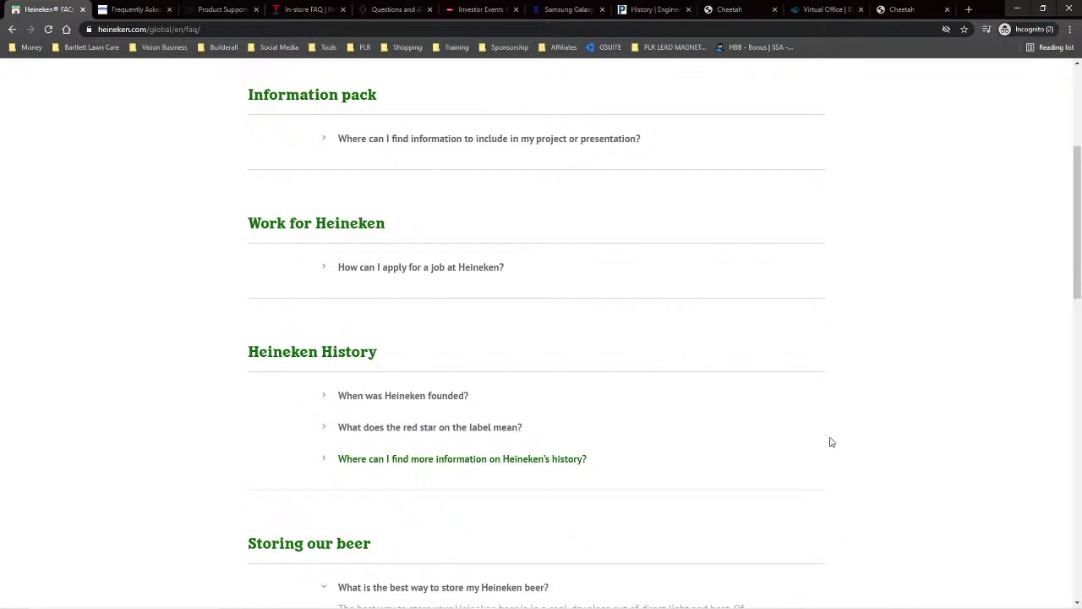
pyautogui.scroll(-2, 888, 454)
pyautogui.scroll(-1, 889, 455)
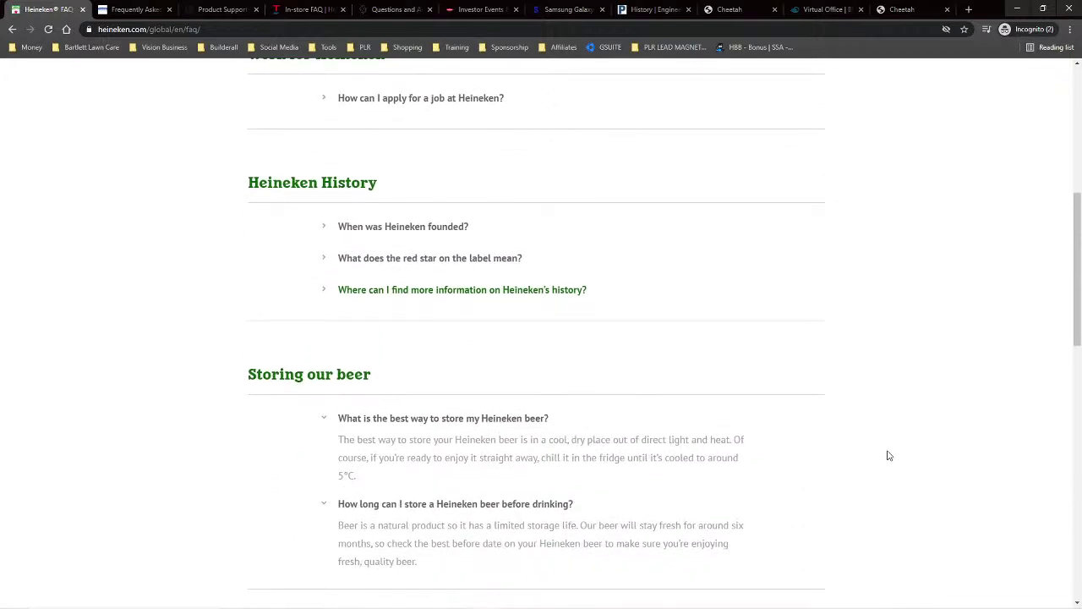
pyautogui.scroll(3, 889, 455)
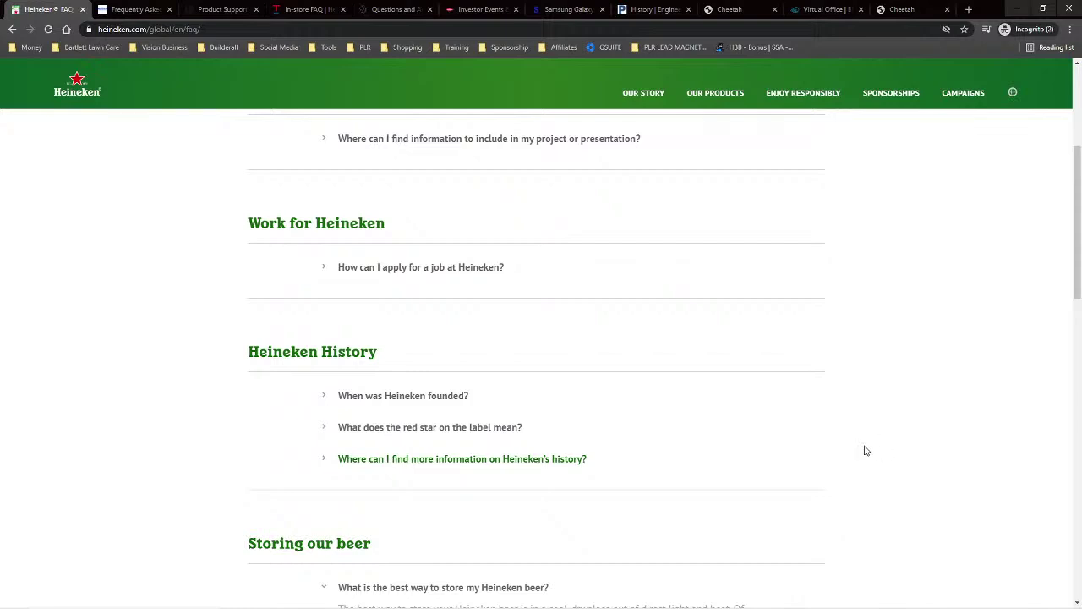
pyautogui.scroll(1, 701, 417)
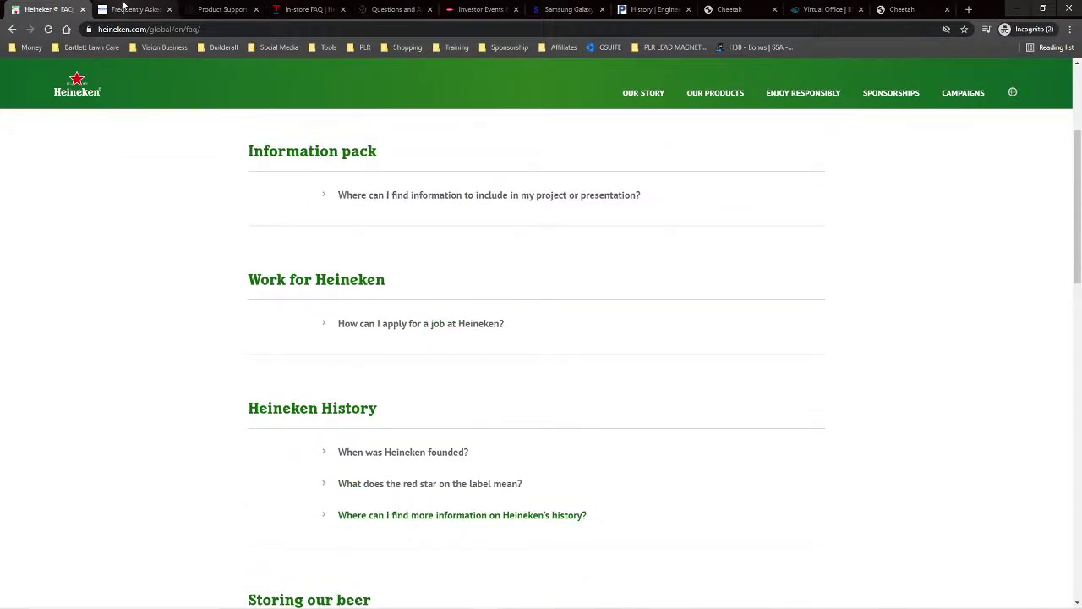
# Step: Switch to the Kimberly-Clark Professional FAQs page and collapse the answer about purchasing its products
pyautogui.click(127, 9)
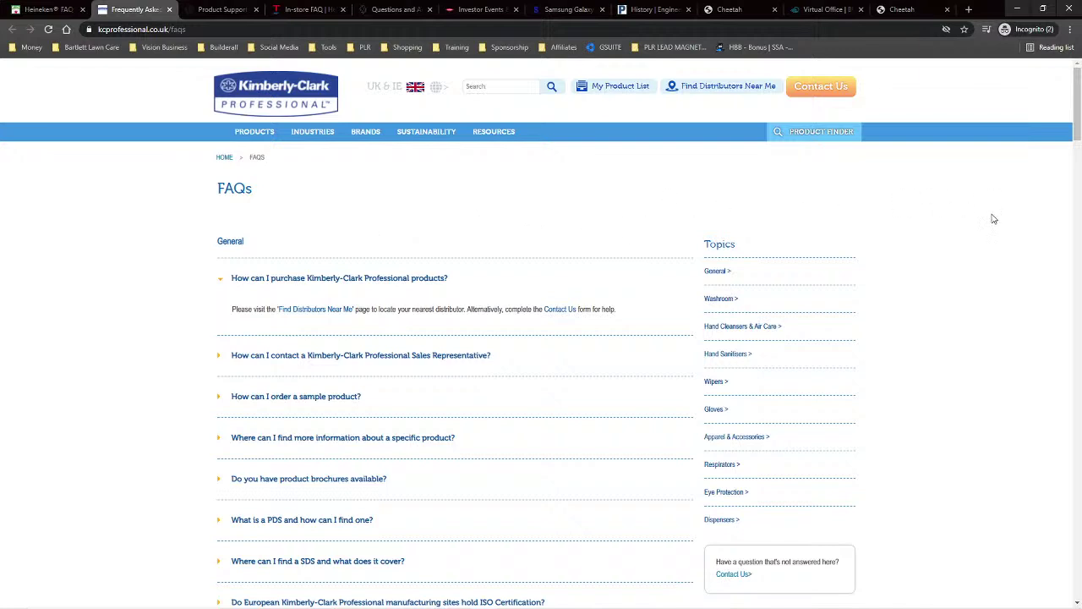
pyautogui.click(221, 283)
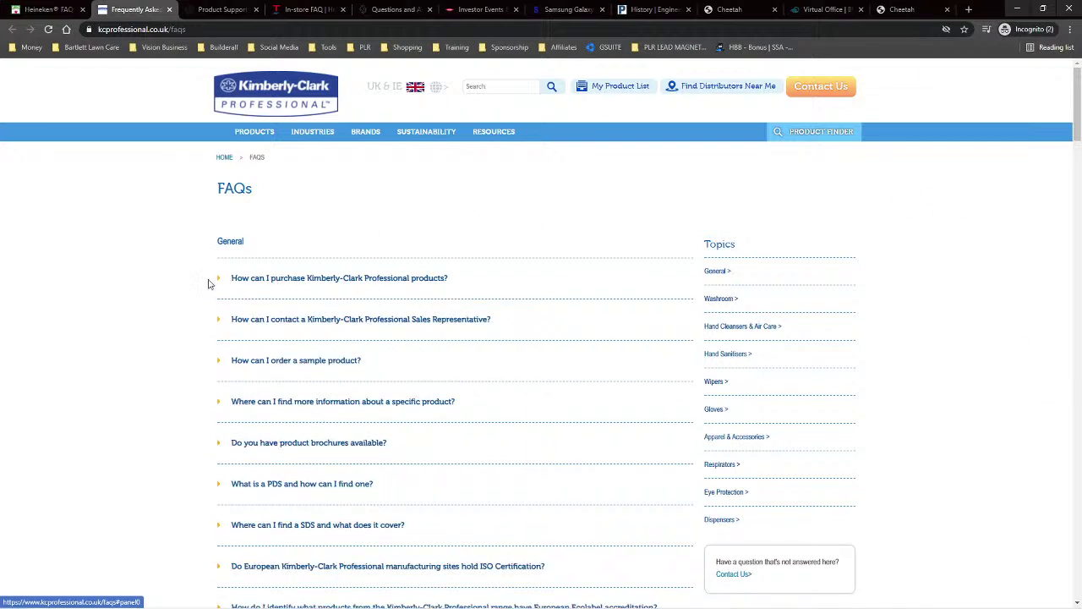
# Step: Expand and collapse the Kimberly-Clark answers about purchasing, contacting a sales representative, ordering a sample, and finding specific product information, one at a time
pyautogui.click(218, 284)
pyautogui.click(222, 280)
pyautogui.click(220, 321)
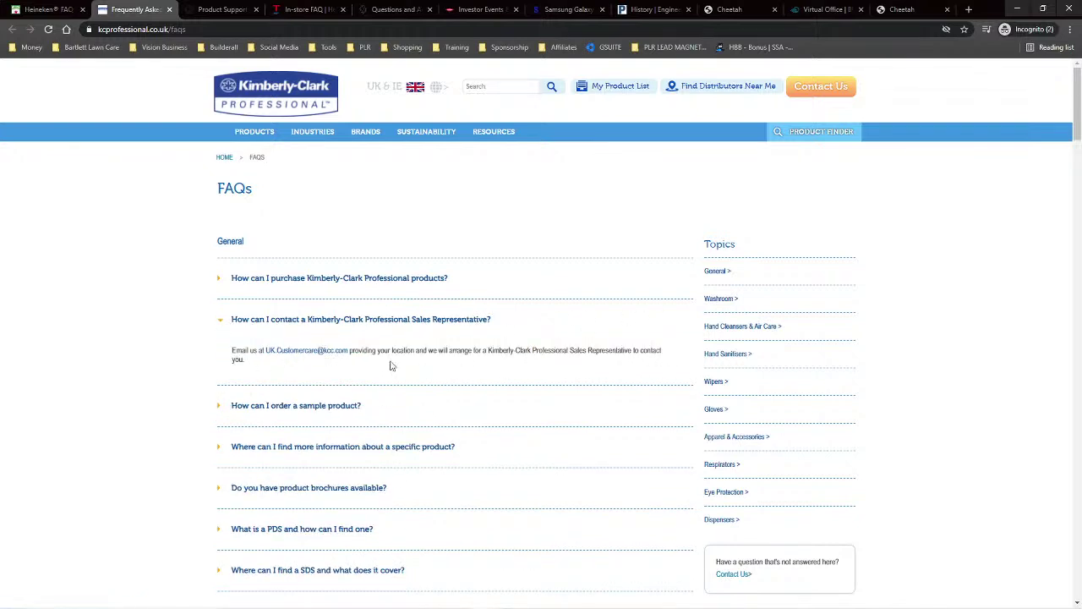
pyautogui.click(223, 321)
pyautogui.click(220, 366)
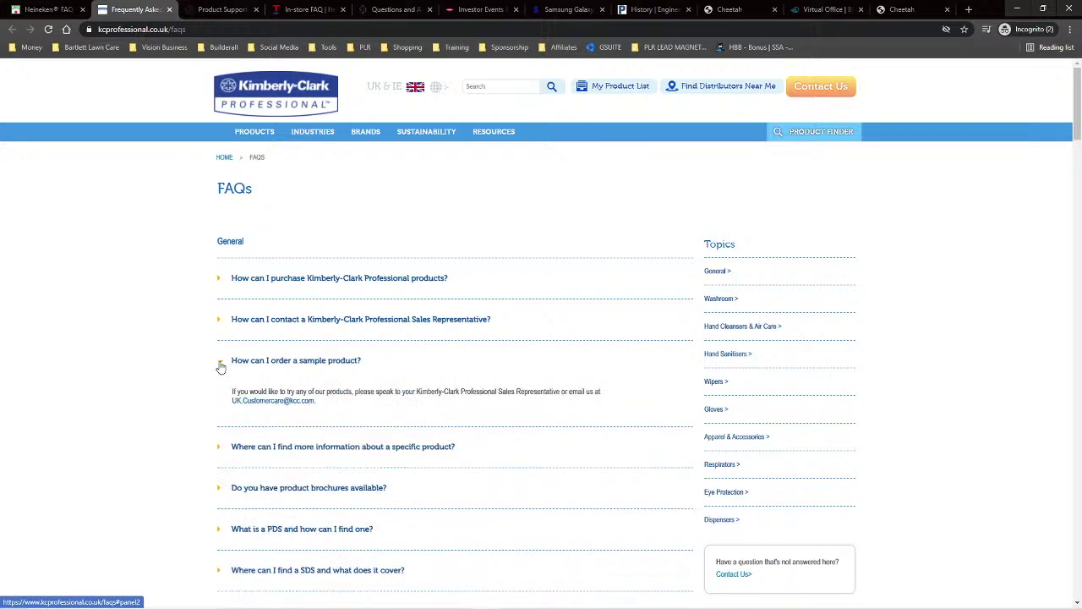
pyautogui.click(220, 366)
pyautogui.click(220, 404)
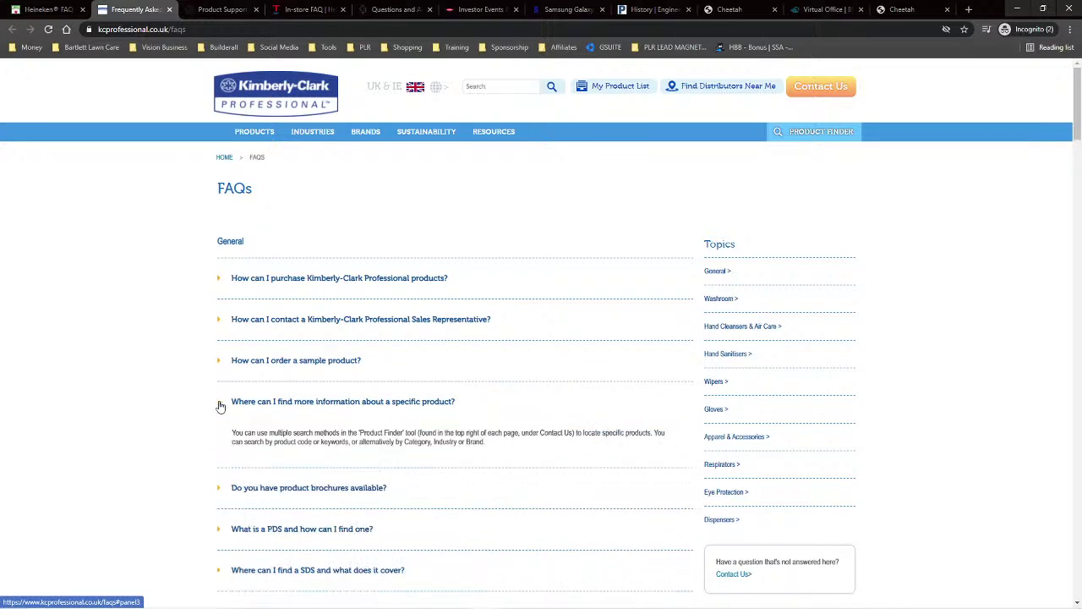
pyautogui.click(220, 406)
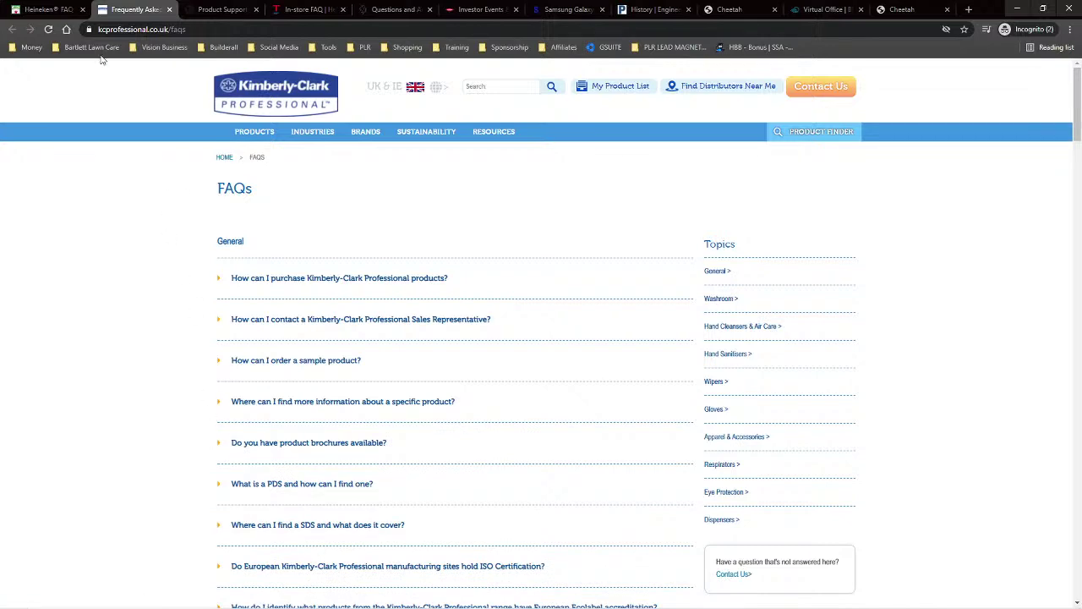
# Step: Close the Heineken page, switch to the Beats Support page, and expand the full Headphones and Earphones product lists
pyautogui.click(82, 10)
pyautogui.click(129, 7)
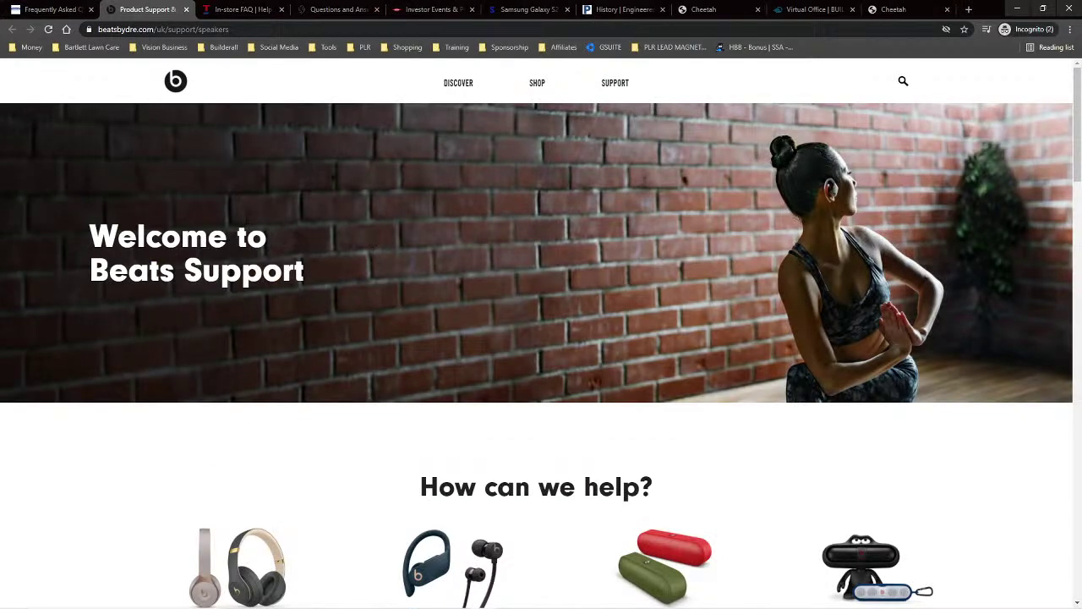
pyautogui.scroll(-4, 835, 290)
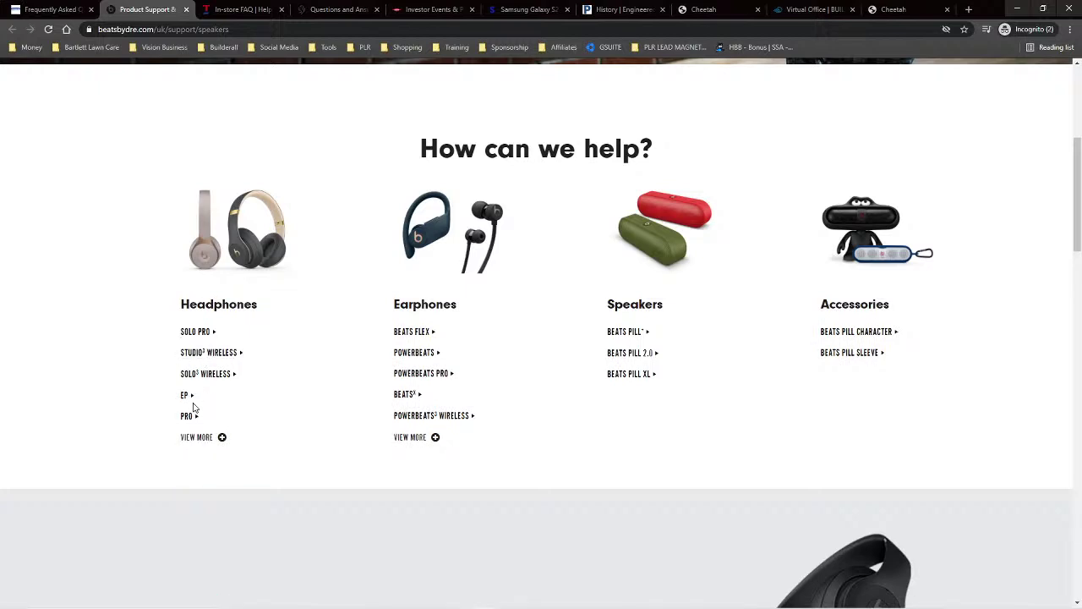
pyautogui.click(222, 438)
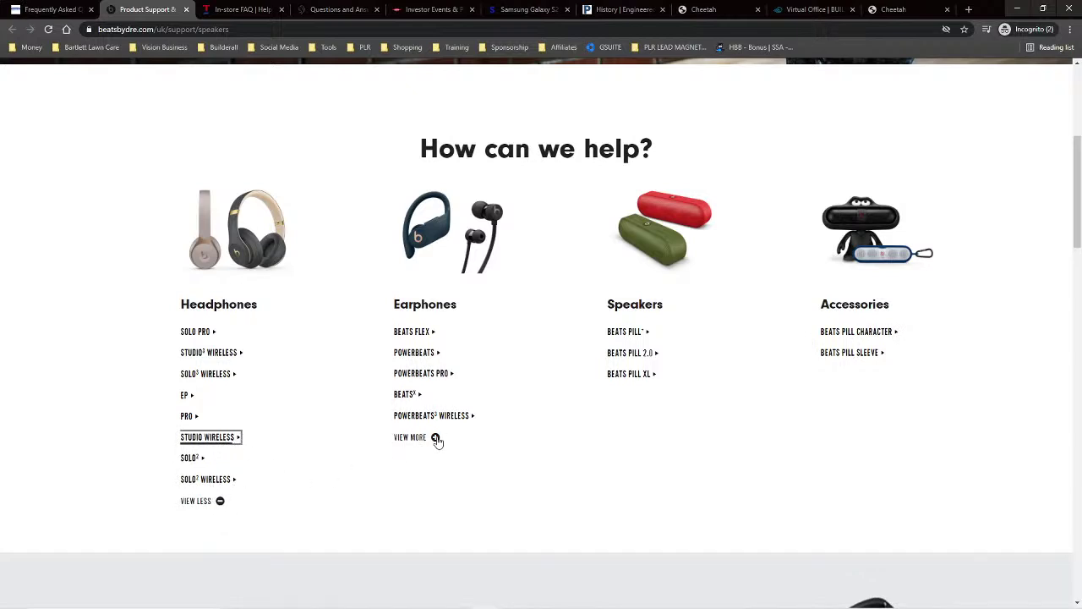
pyautogui.click(435, 439)
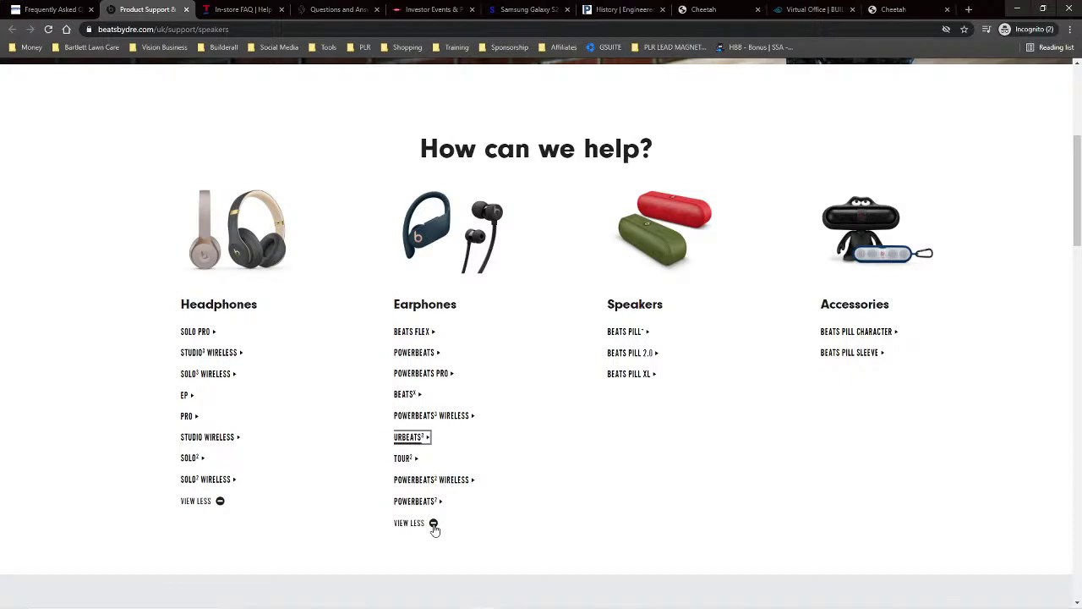
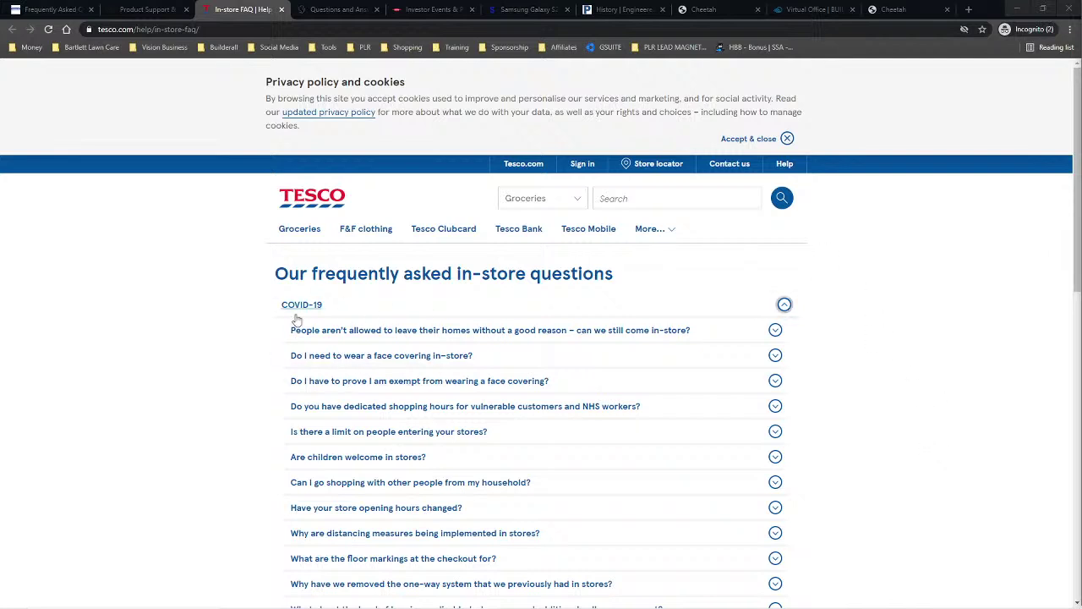
# Step: Collapse and reopen Tesco's COVID-19 section, and view and collapse its answers about coming in-store and wearing a face covering
pyautogui.click(784, 302)
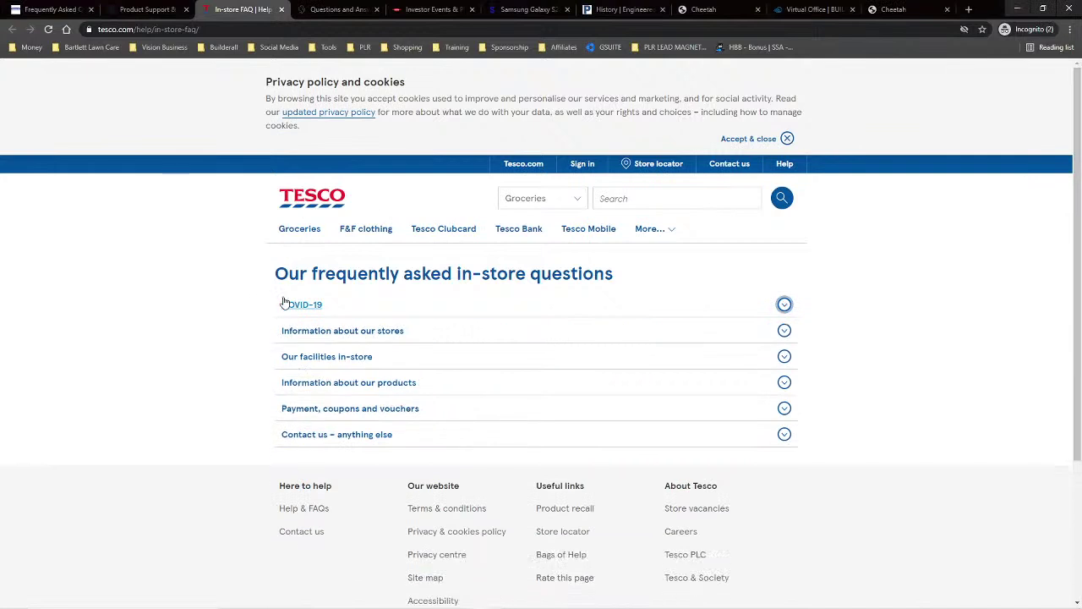
pyautogui.click(783, 305)
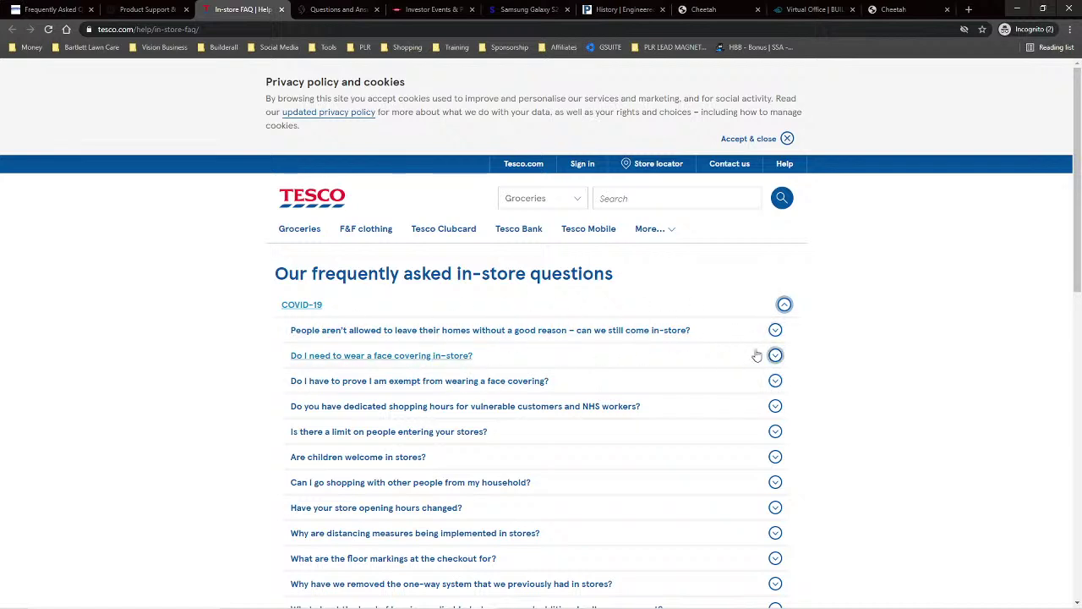
pyautogui.click(776, 332)
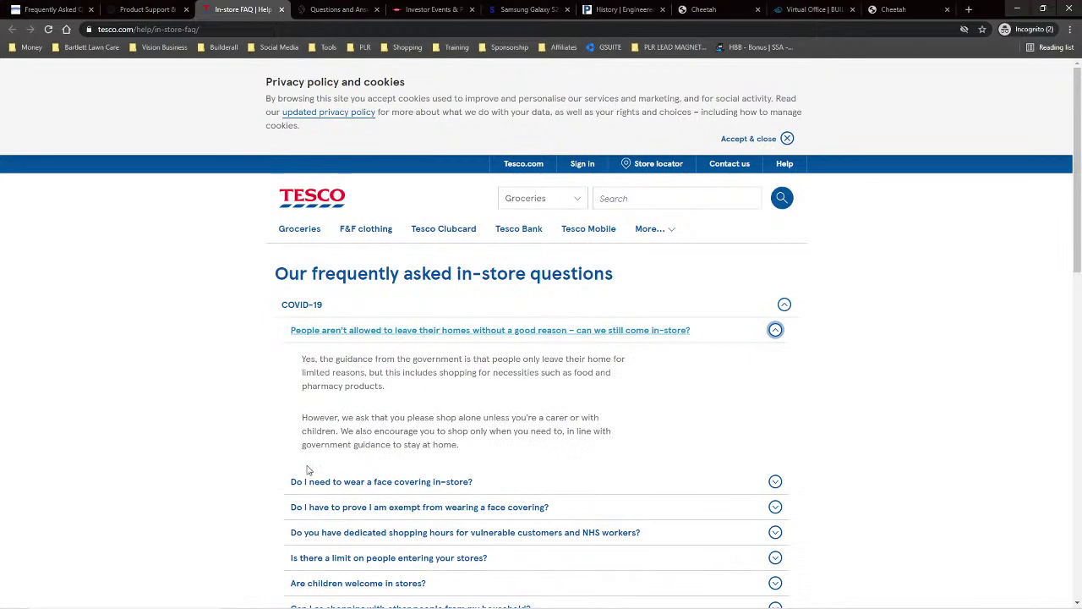
pyautogui.click(776, 481)
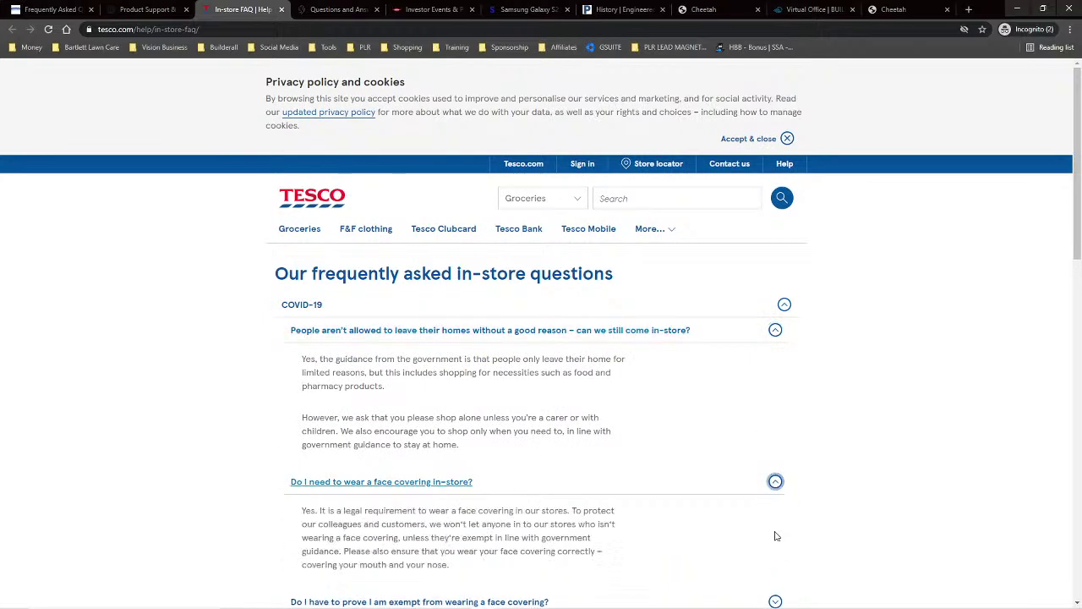
pyautogui.click(775, 483)
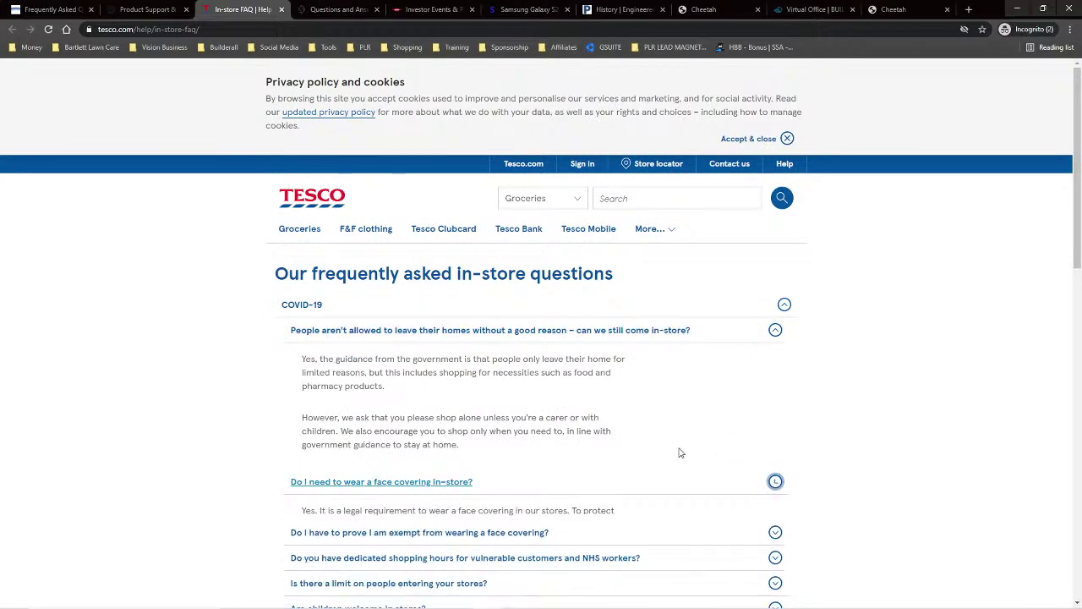
pyautogui.click(776, 331)
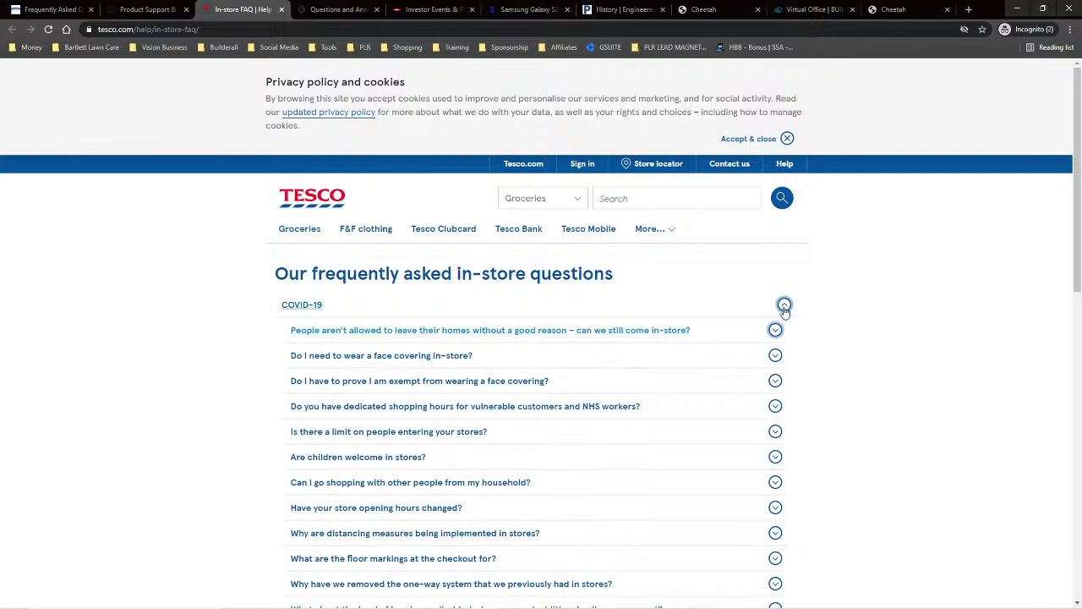
# Step: Collapse and reopen the COVID-19 section to compare the page's length, and close the Tesco FAQ page
pyautogui.click(784, 305)
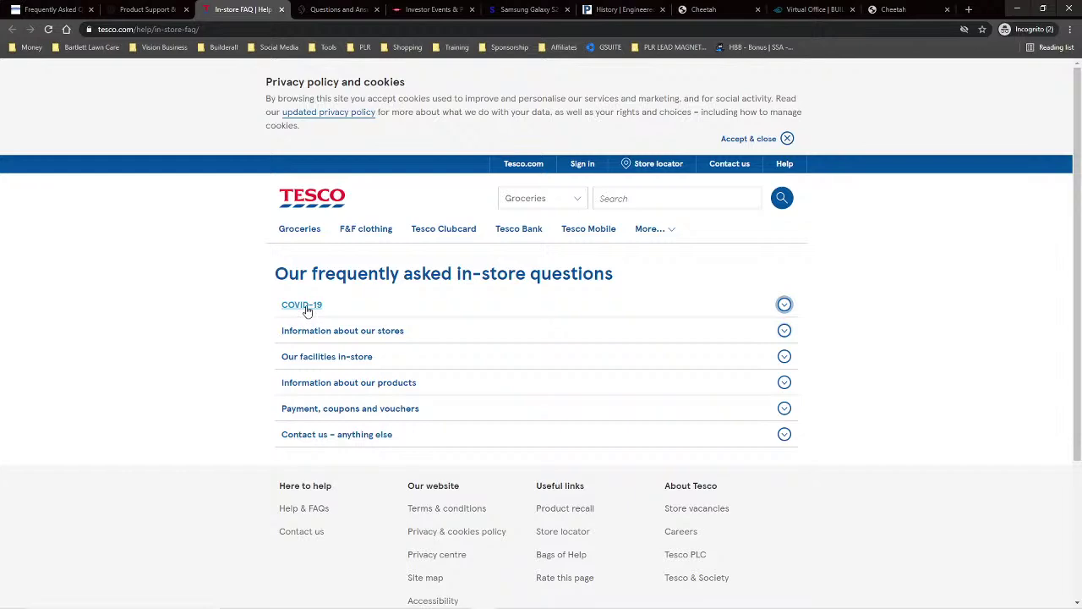
pyautogui.click(810, 309)
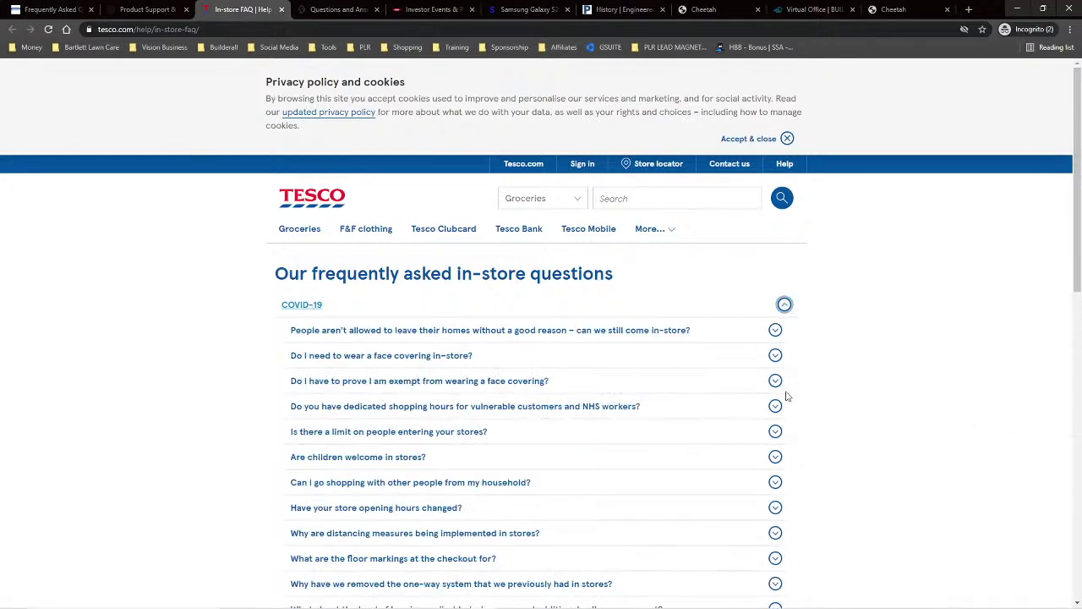
pyautogui.scroll(-5, 563, 519)
pyautogui.scroll(5, 564, 519)
pyautogui.click(282, 9)
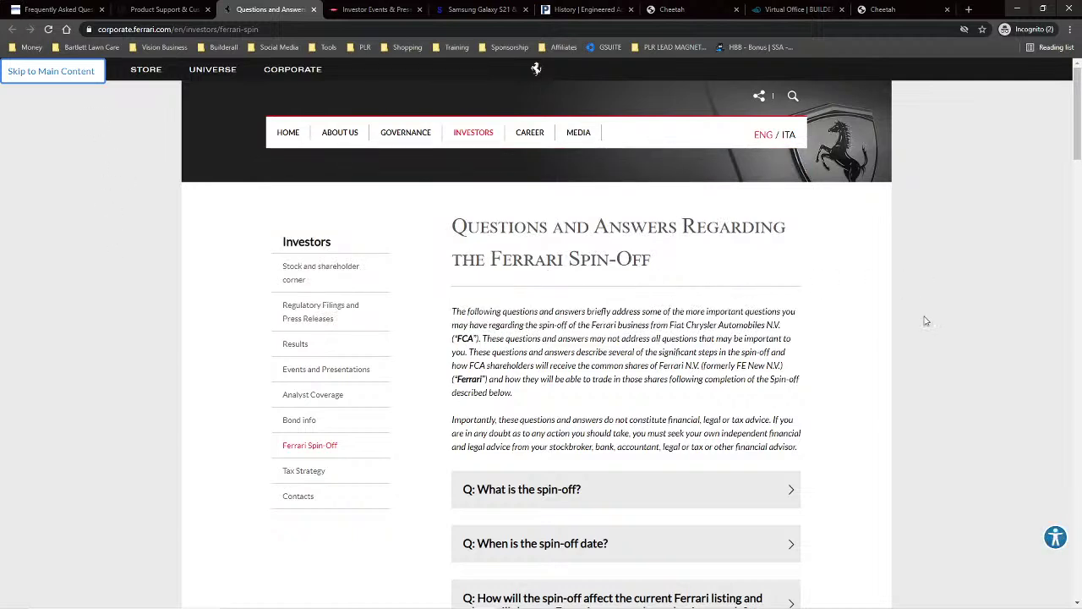
# Step: View and collapse Ferrari's answers on what the spin-off is and when it takes place, and close the Ferrari page
pyautogui.scroll(-1, 926, 320)
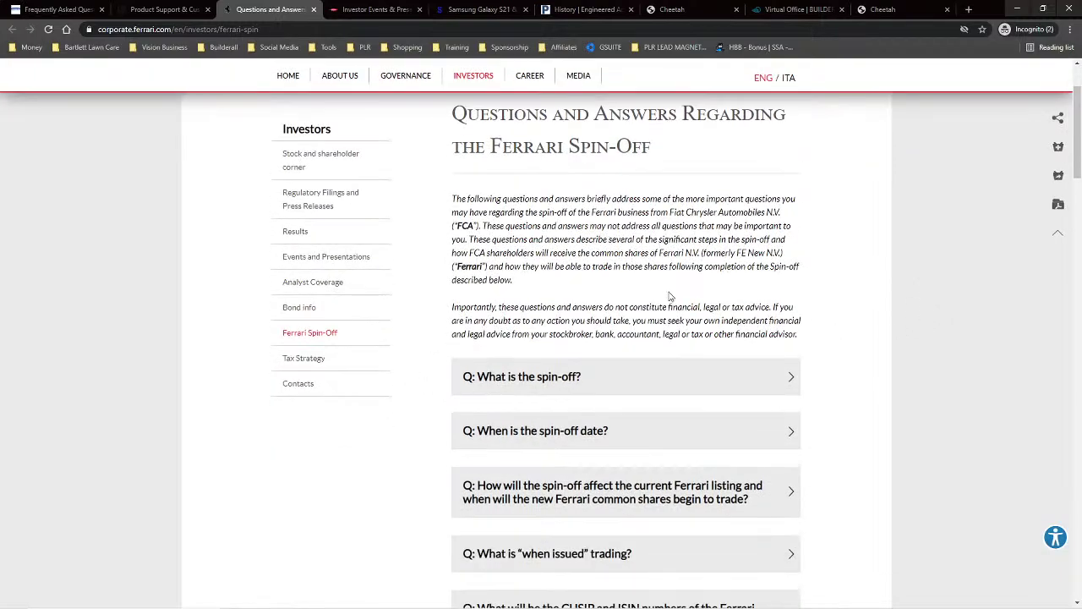
pyautogui.scroll(-1, 882, 300)
pyautogui.scroll(1, 827, 256)
pyautogui.scroll(-1, 853, 274)
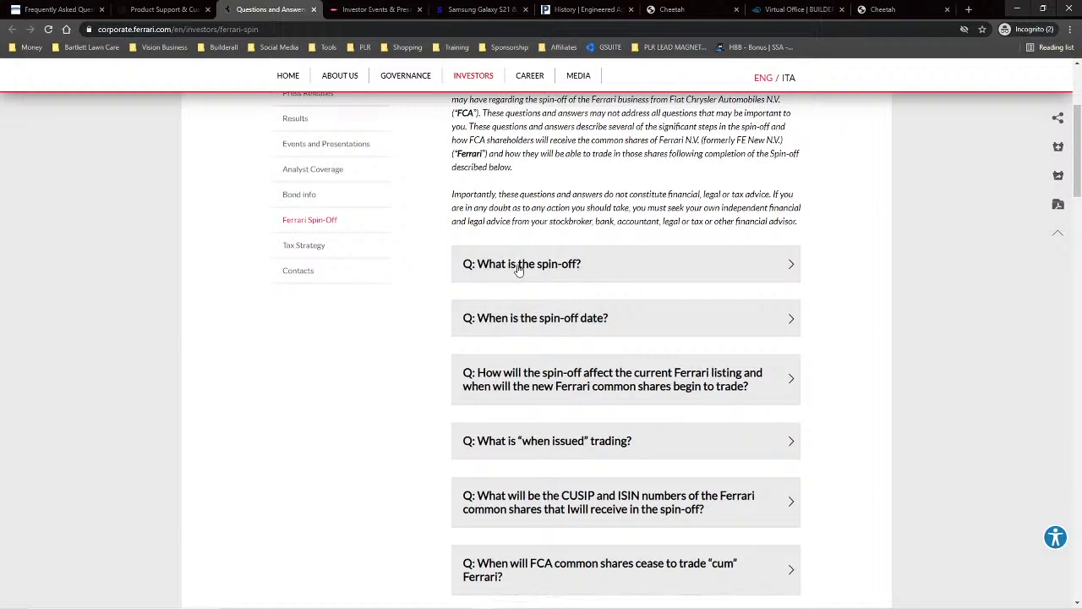
pyautogui.click(791, 266)
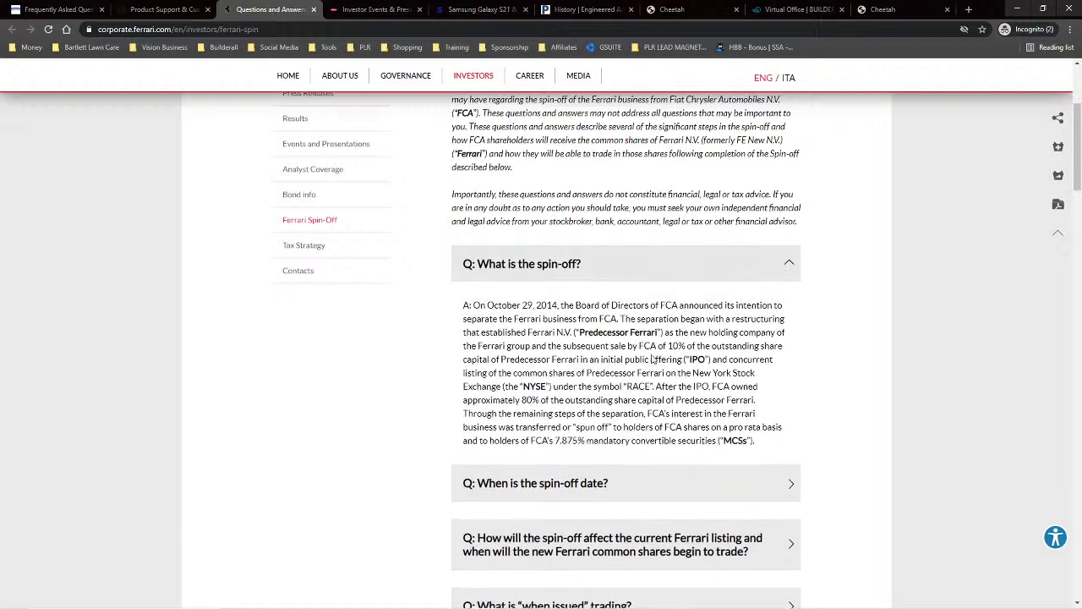
pyautogui.click(790, 269)
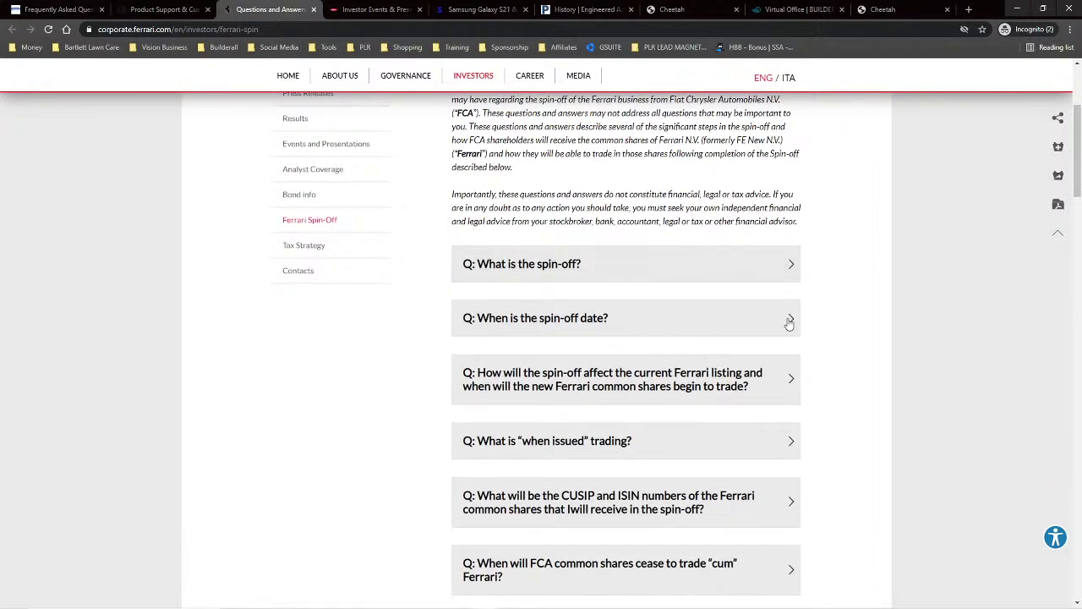
pyautogui.click(789, 320)
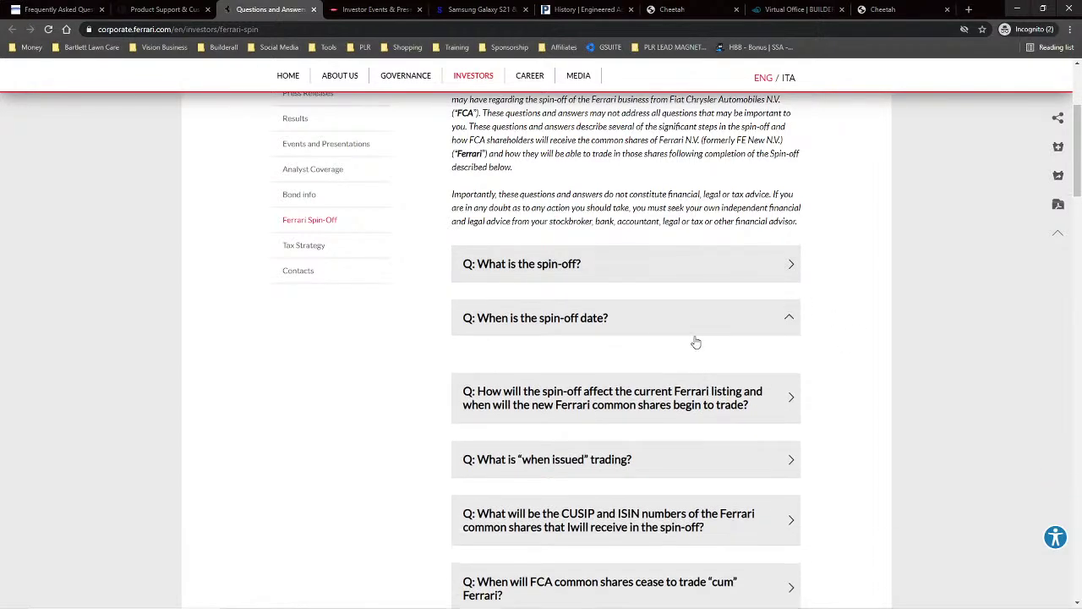
pyautogui.click(789, 319)
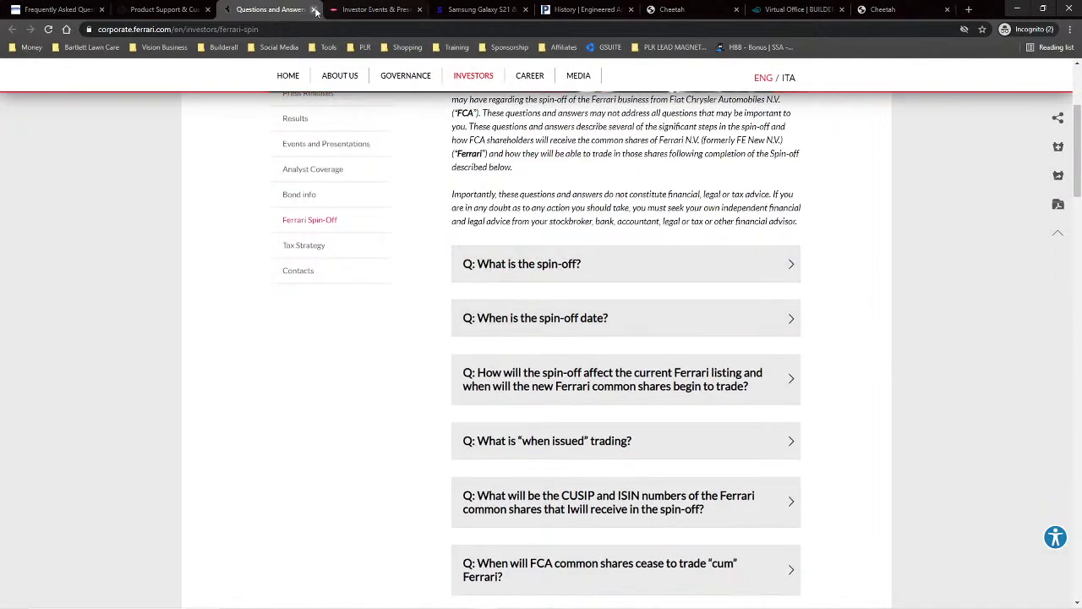
pyautogui.click(313, 9)
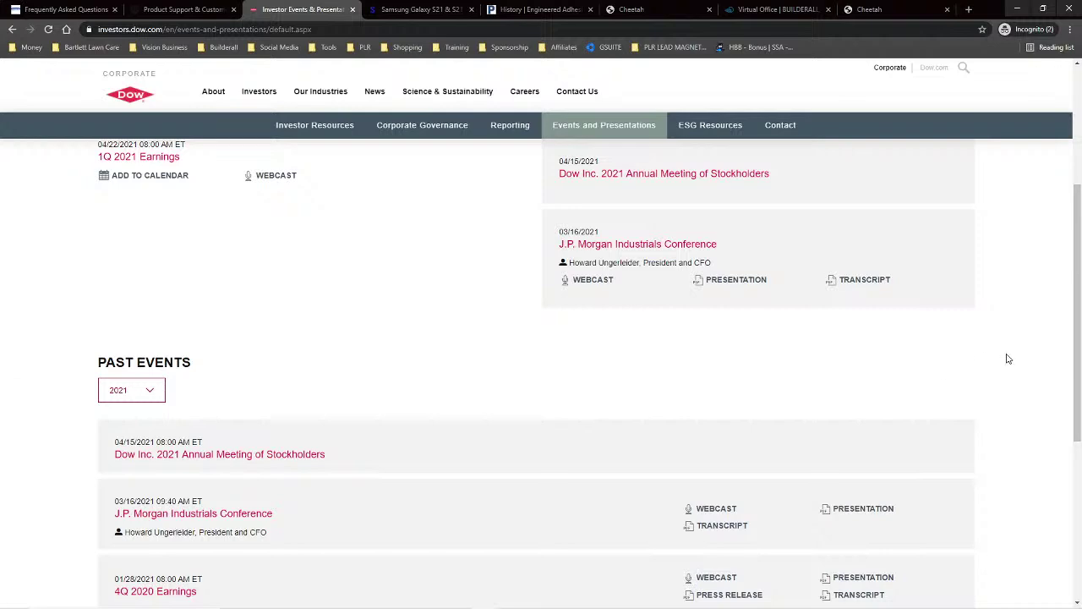
# Step: Filter the Past Events list on Dow's investor page to 2020 and look through the events
pyautogui.scroll(-3, 1028, 366)
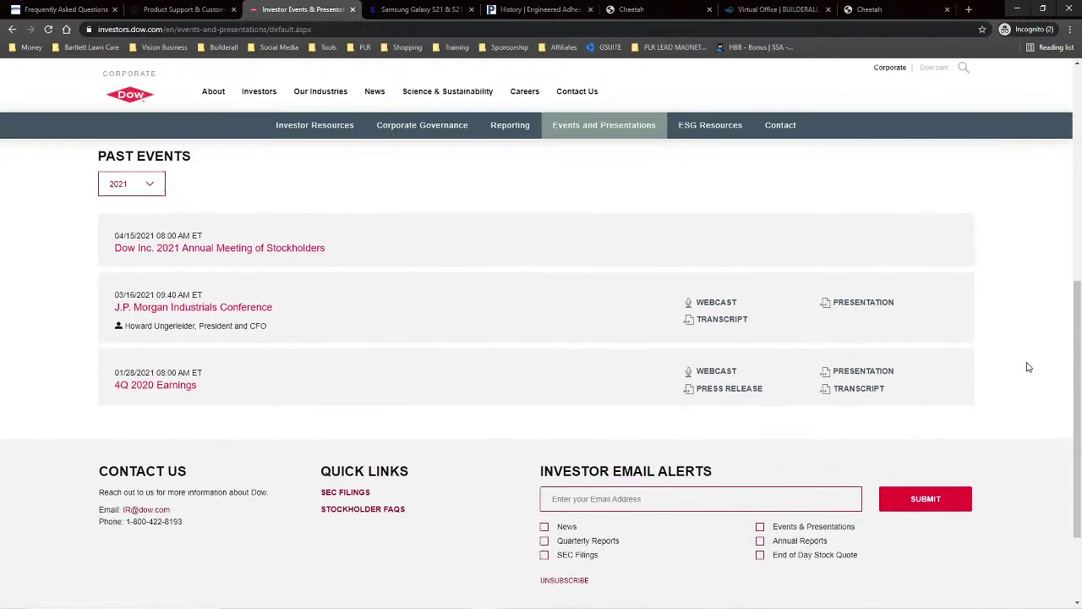
pyautogui.scroll(2, 372, 317)
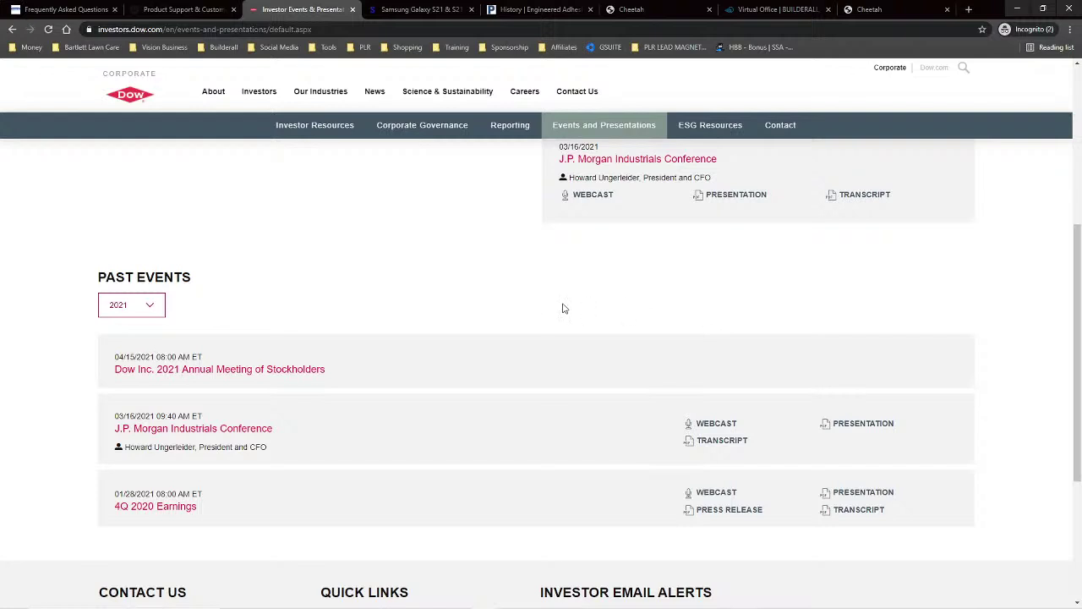
pyautogui.click(151, 309)
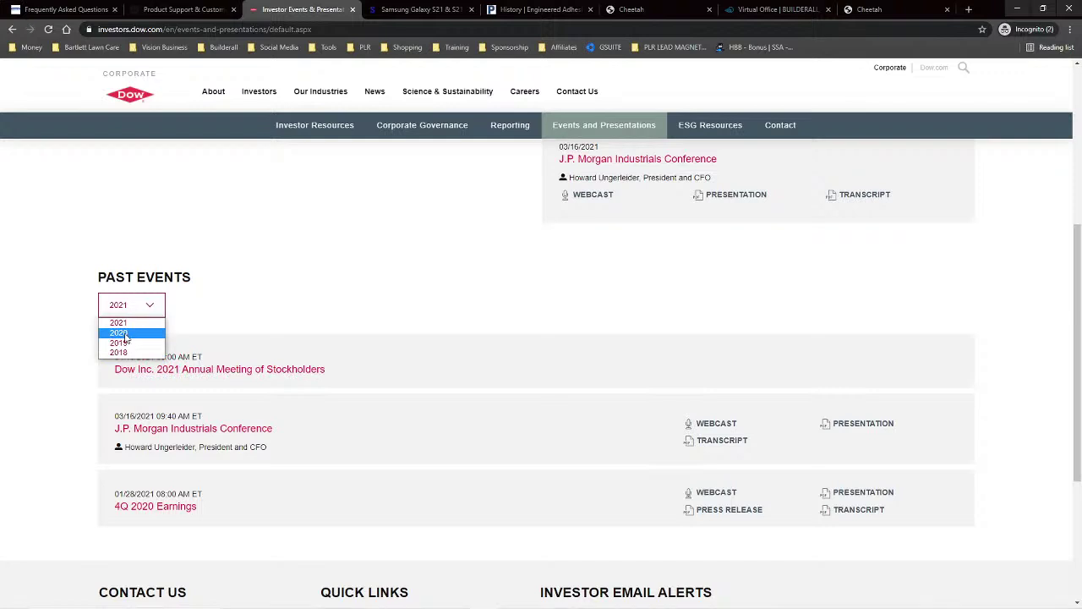
pyautogui.click(120, 334)
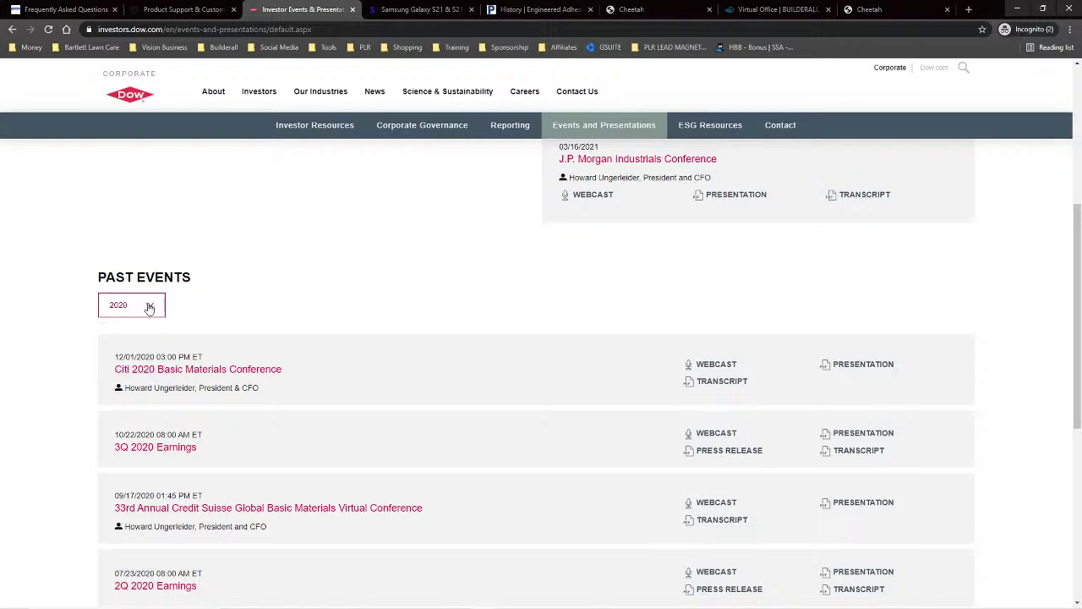
pyautogui.scroll(-4, 25, 417)
pyautogui.scroll(2, 313, 372)
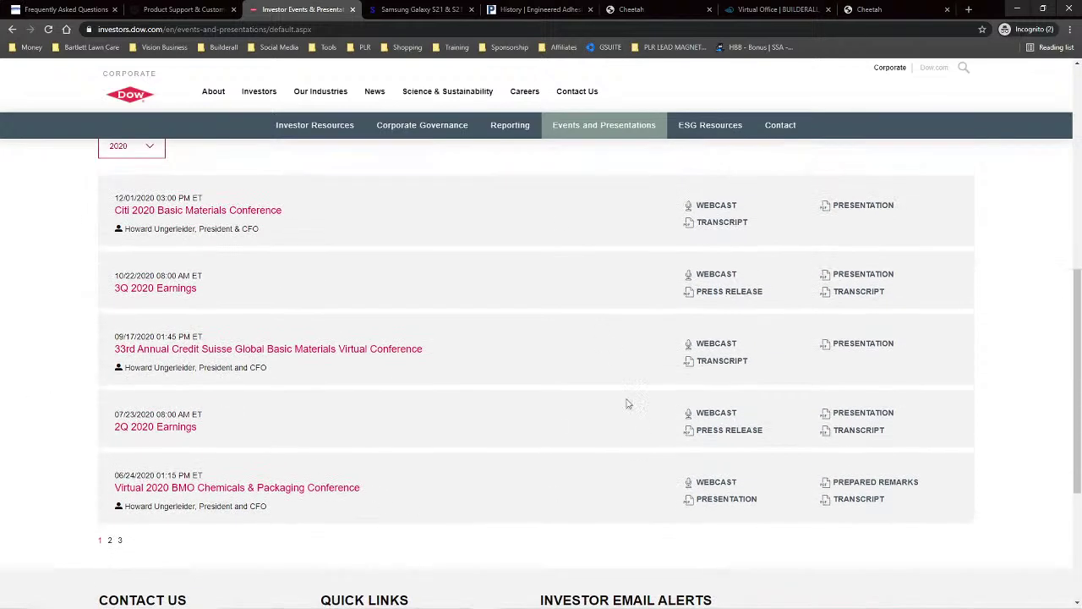
pyautogui.scroll(2, 438, 453)
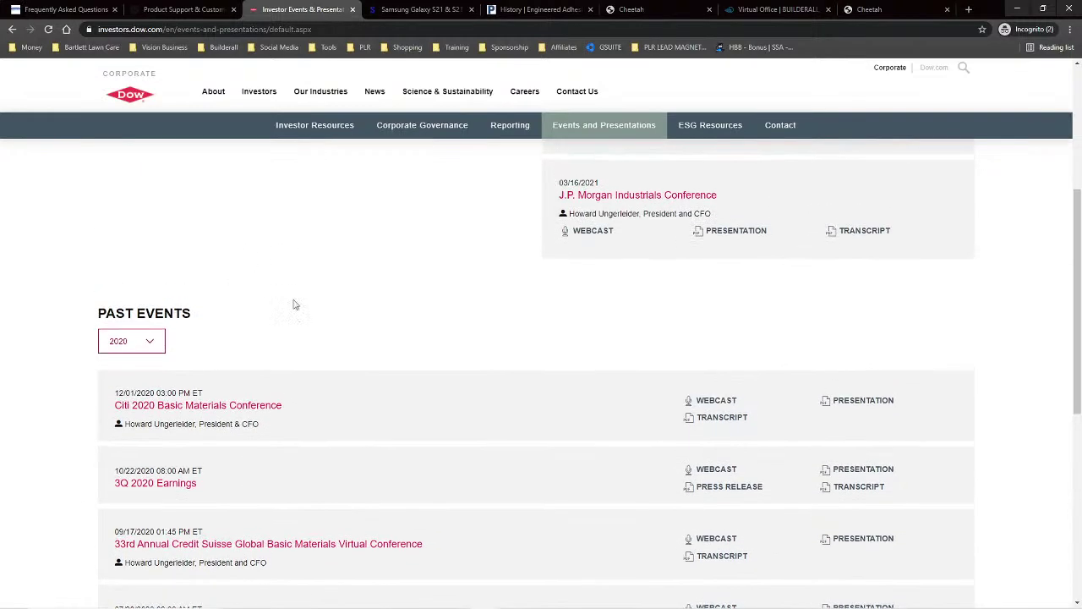
# Step: Switch to the Samsung Galaxy S21 page and examine its Frequently Asked Questions section and the accessories content above it
pyautogui.click(397, 7)
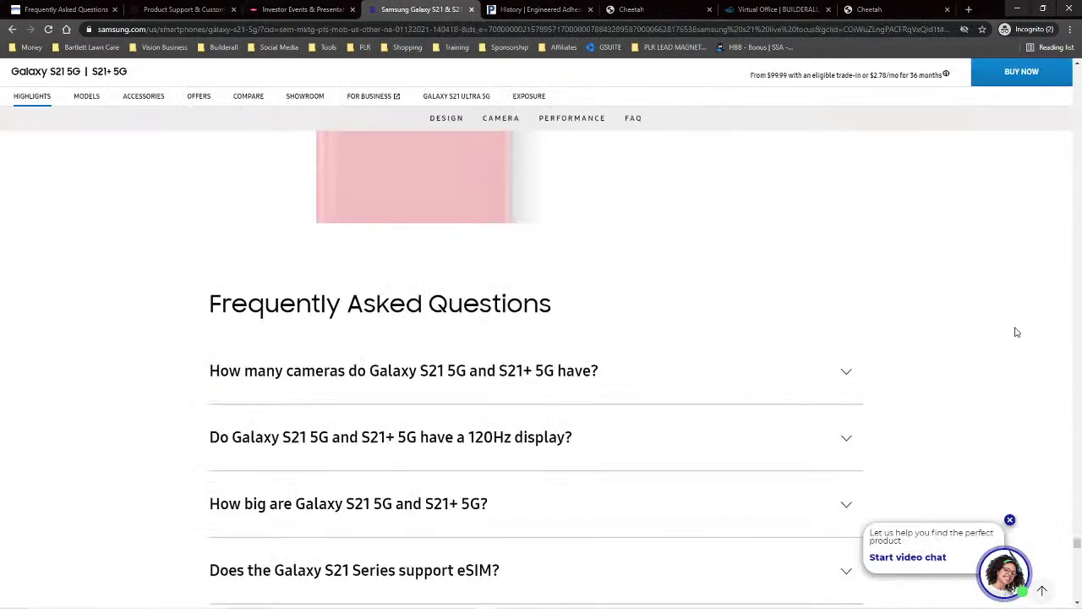
pyautogui.scroll(-1, 978, 395)
pyautogui.scroll(4, 978, 395)
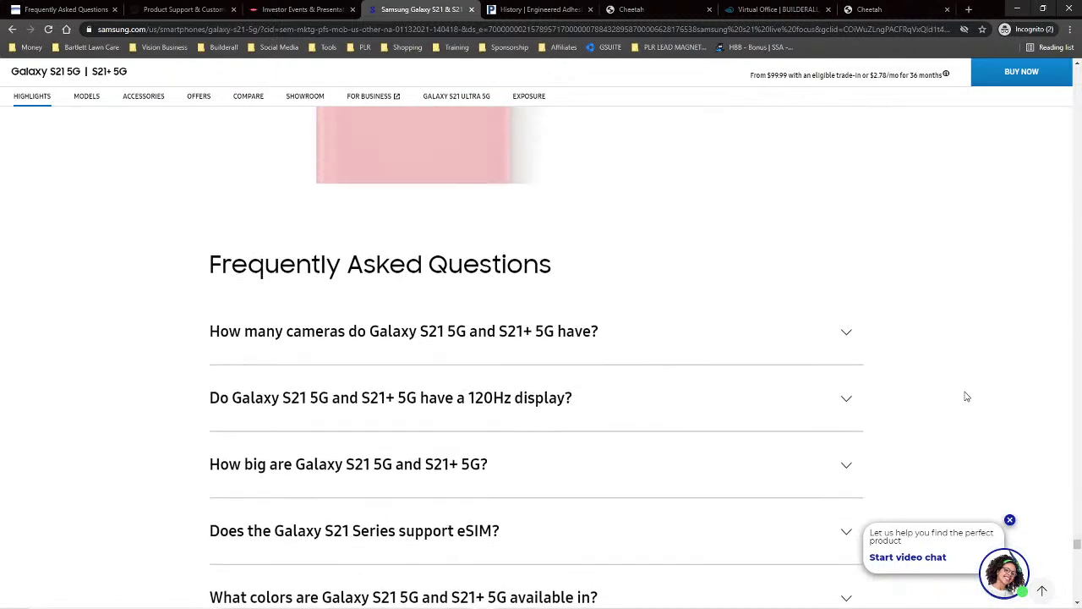
pyautogui.scroll(-3, 979, 375)
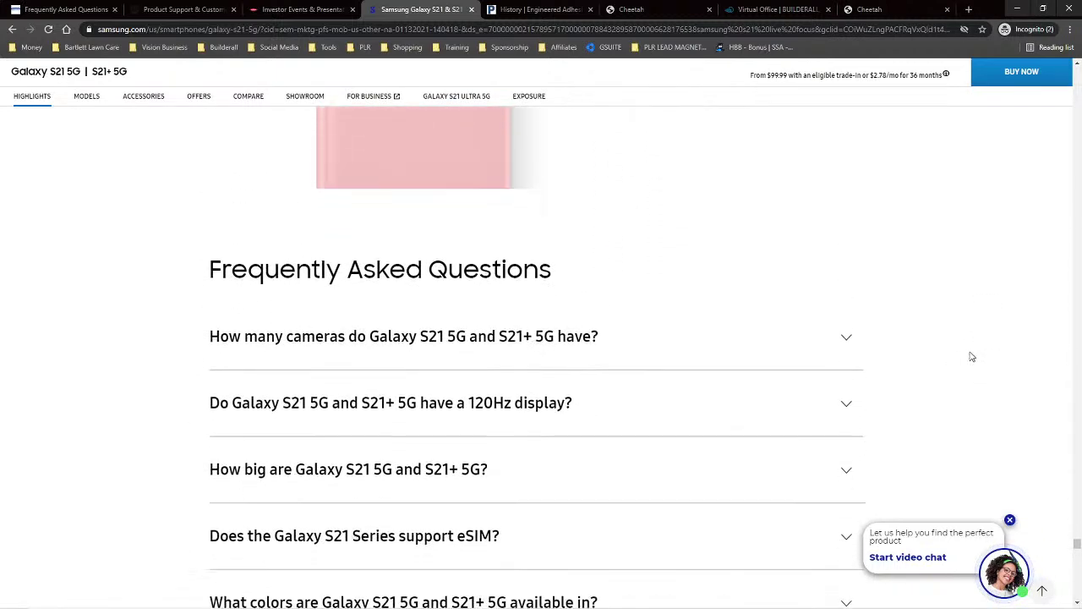
pyautogui.scroll(7, 973, 305)
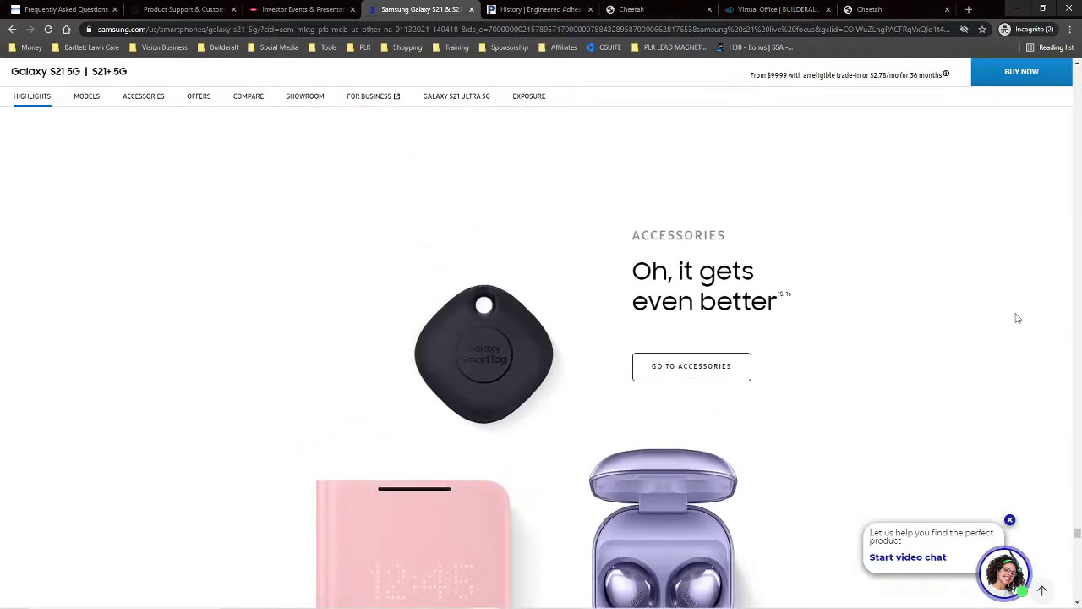
# Step: View and collapse Samsung's answer on how many cameras the Galaxy S21 5G and S21+ 5G have
pyautogui.scroll(-1, 862, 356)
pyautogui.scroll(-4, 914, 380)
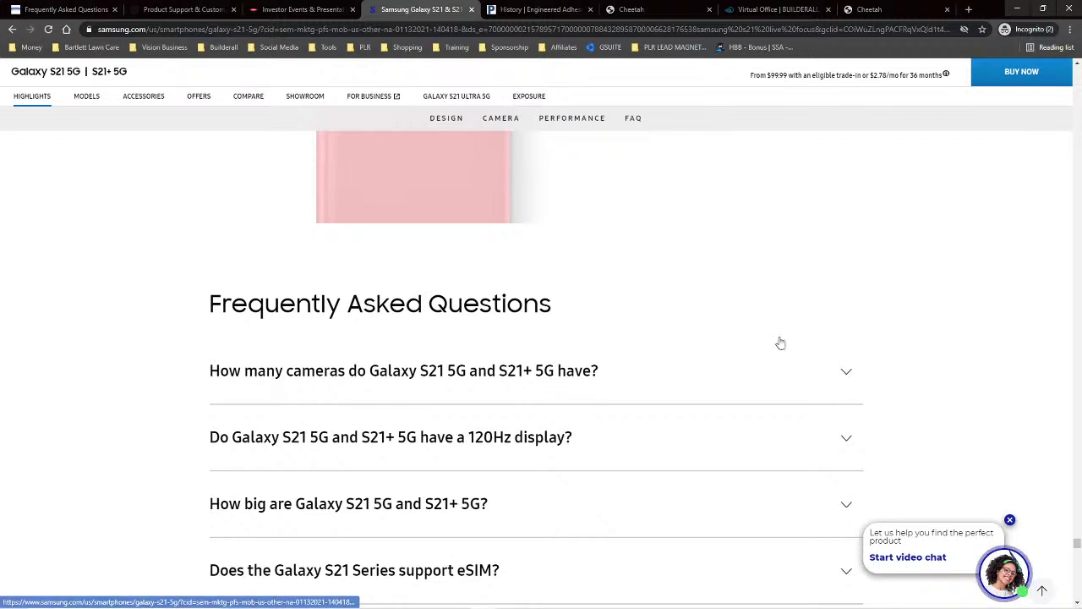
pyautogui.scroll(-2, 856, 290)
pyautogui.click(847, 258)
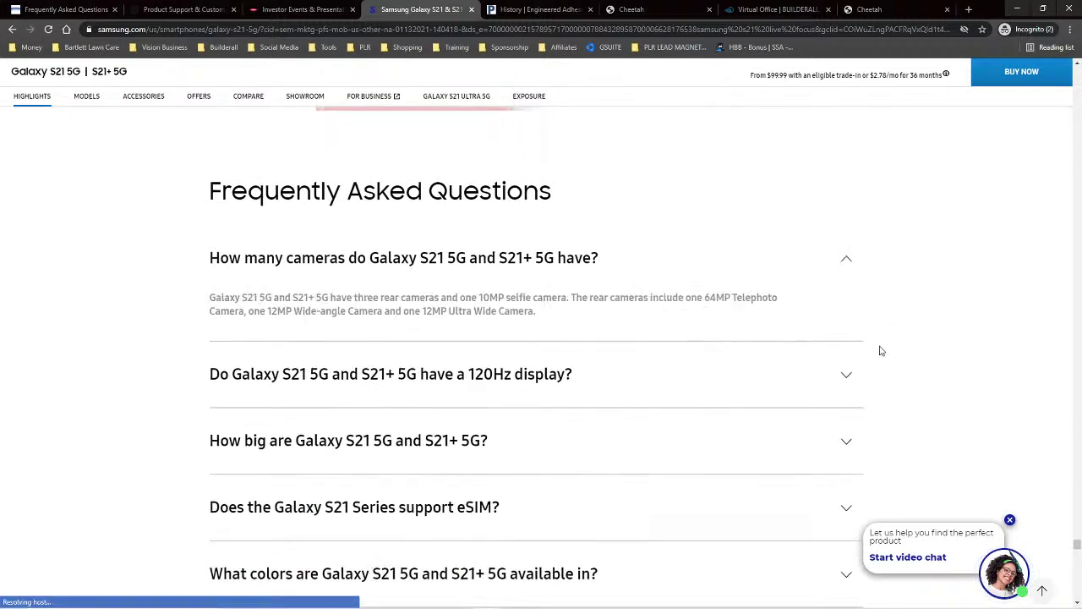
pyautogui.click(845, 261)
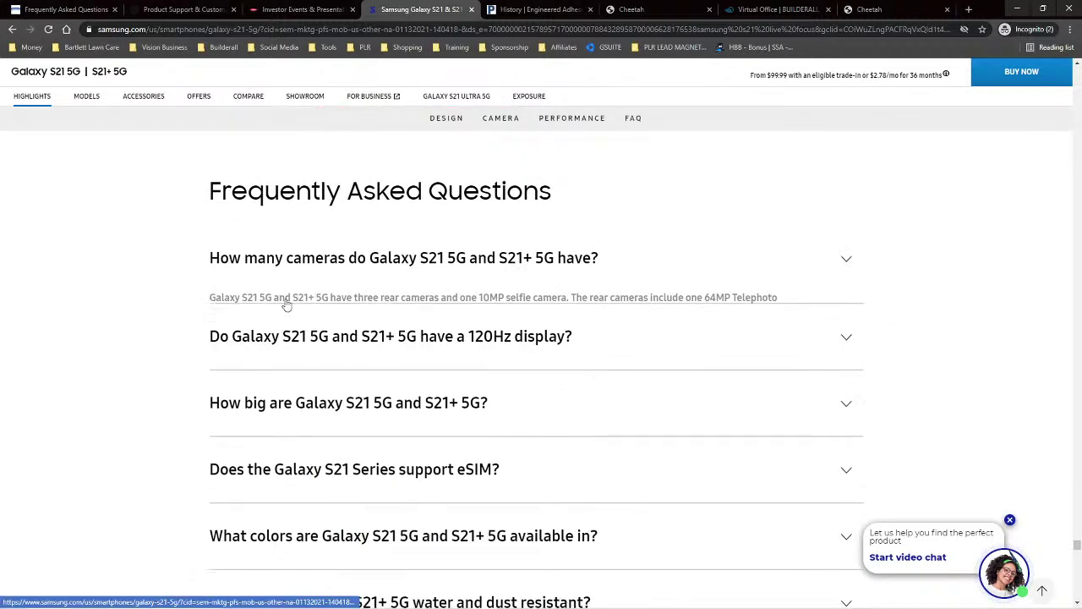
# Step: Switch to Parafix's history page, look through the list of years, and expand the 1969 entry
pyautogui.click(546, 8)
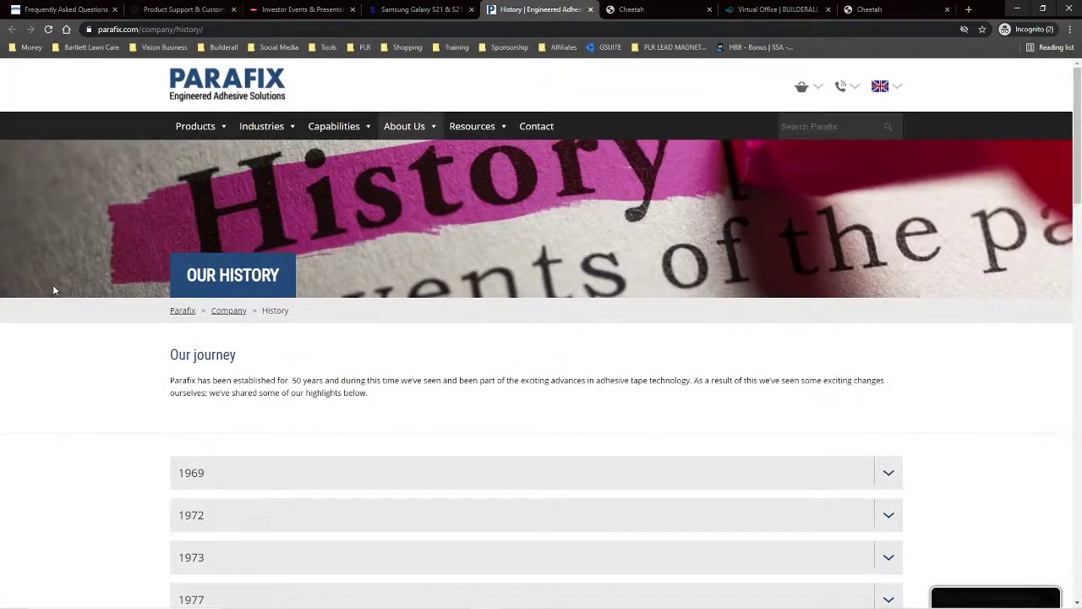
pyautogui.scroll(-2, 61, 434)
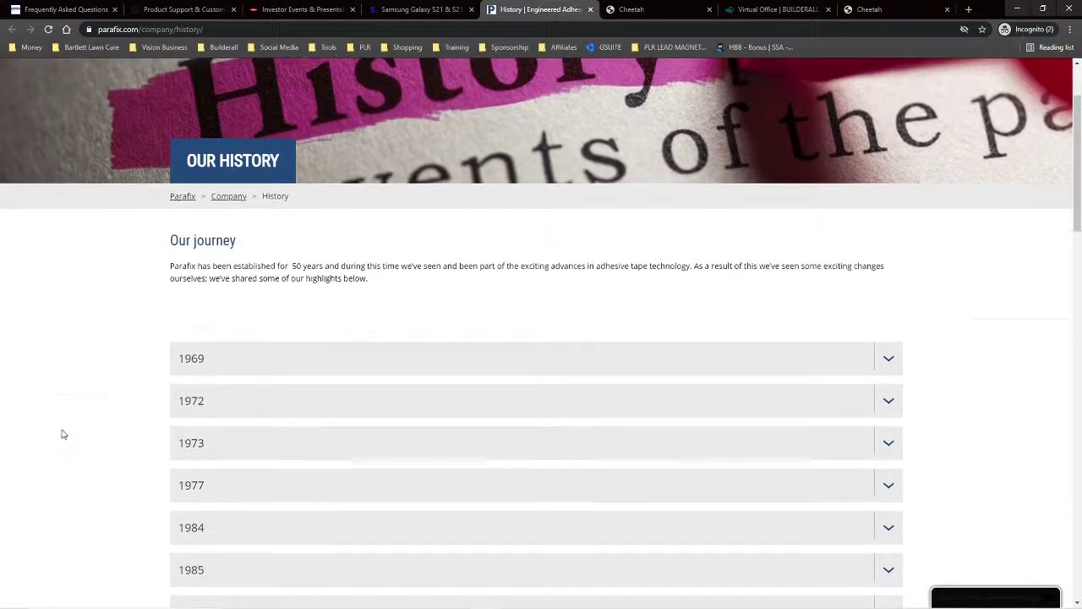
pyautogui.scroll(-1, 61, 435)
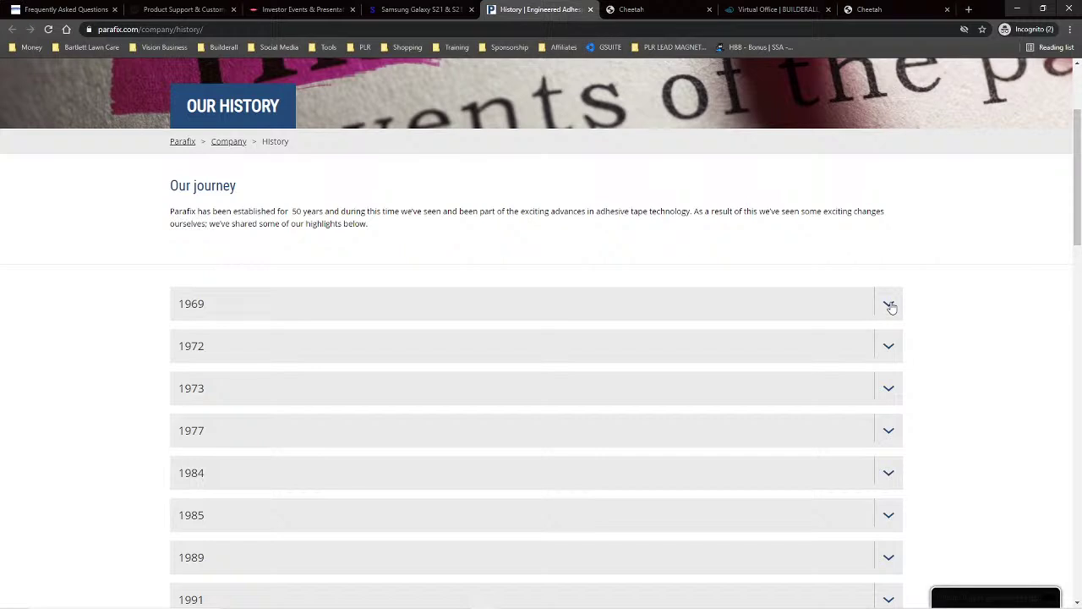
pyautogui.scroll(-2, 336, 541)
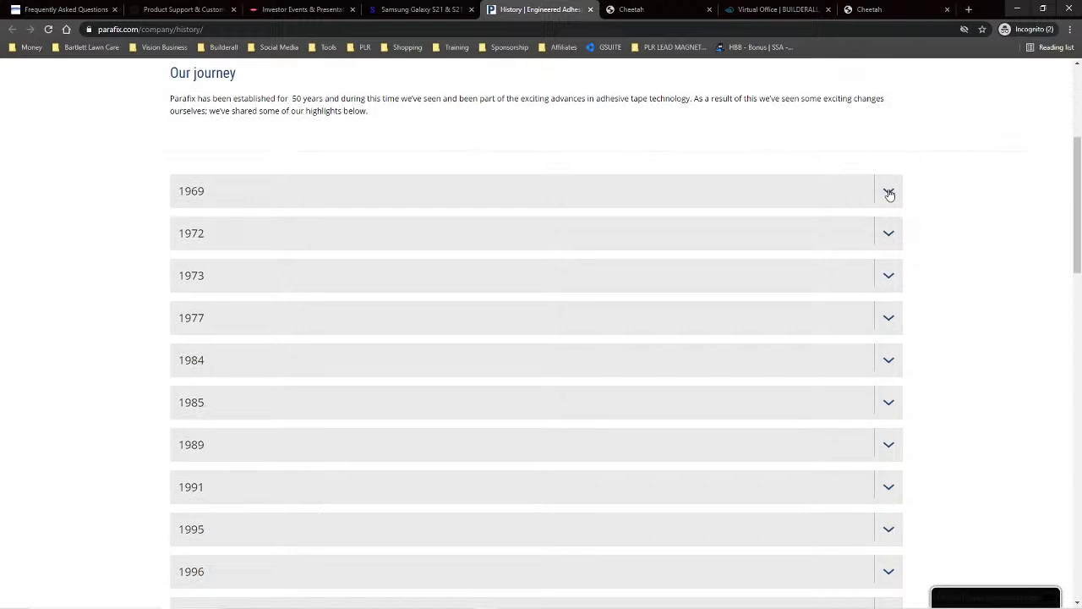
pyautogui.click(889, 194)
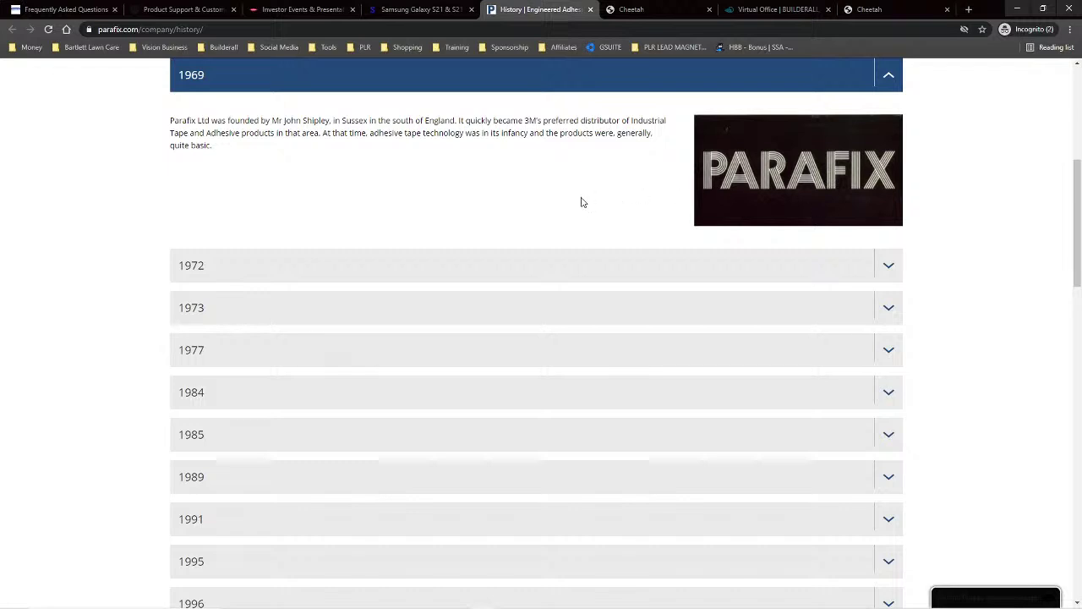
# Step: Switch to the Cheetah editor and add the red-and-black four-item accordion design to the purple panel
pyautogui.click(647, 8)
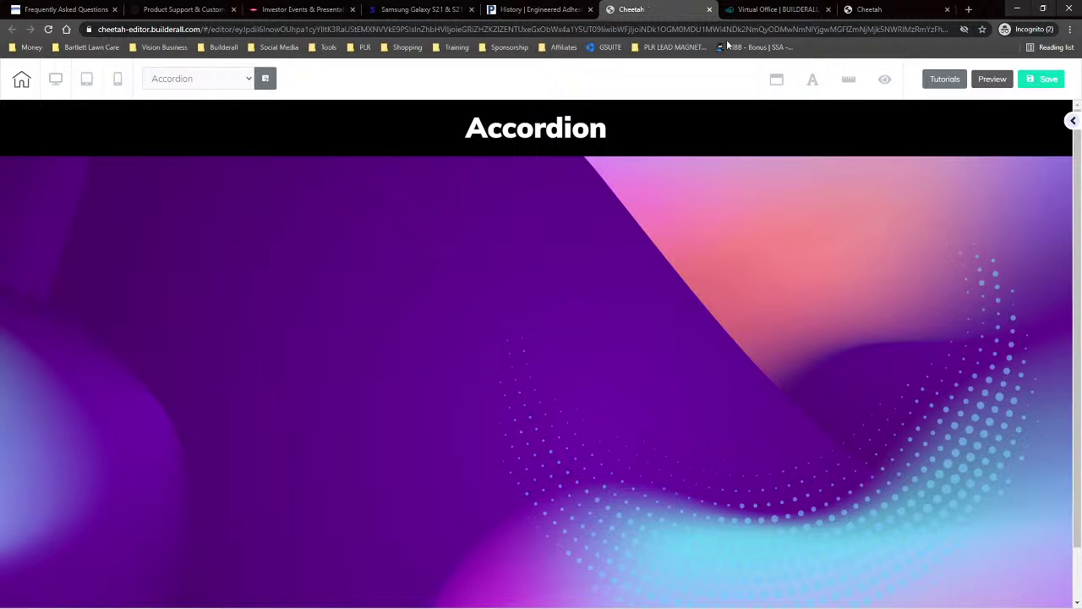
pyautogui.click(1072, 121)
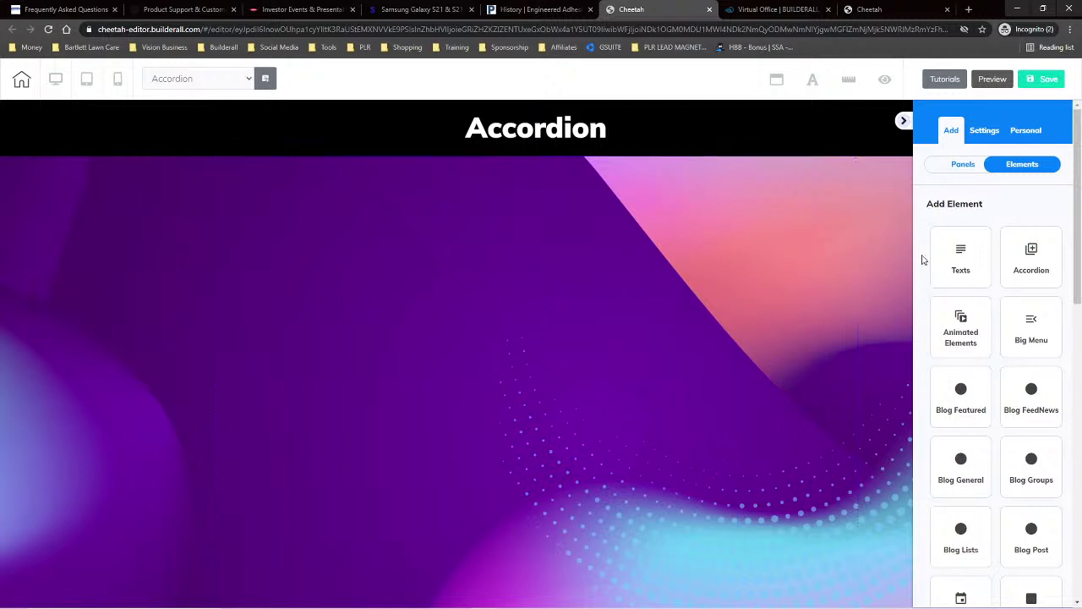
pyautogui.click(1031, 258)
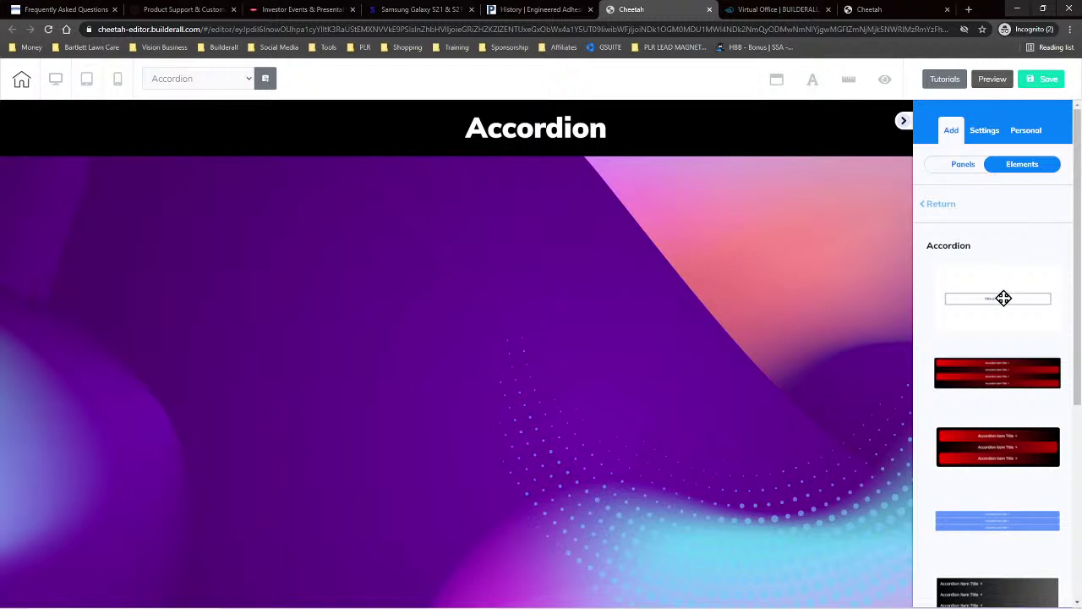
pyautogui.scroll(-4, 987, 359)
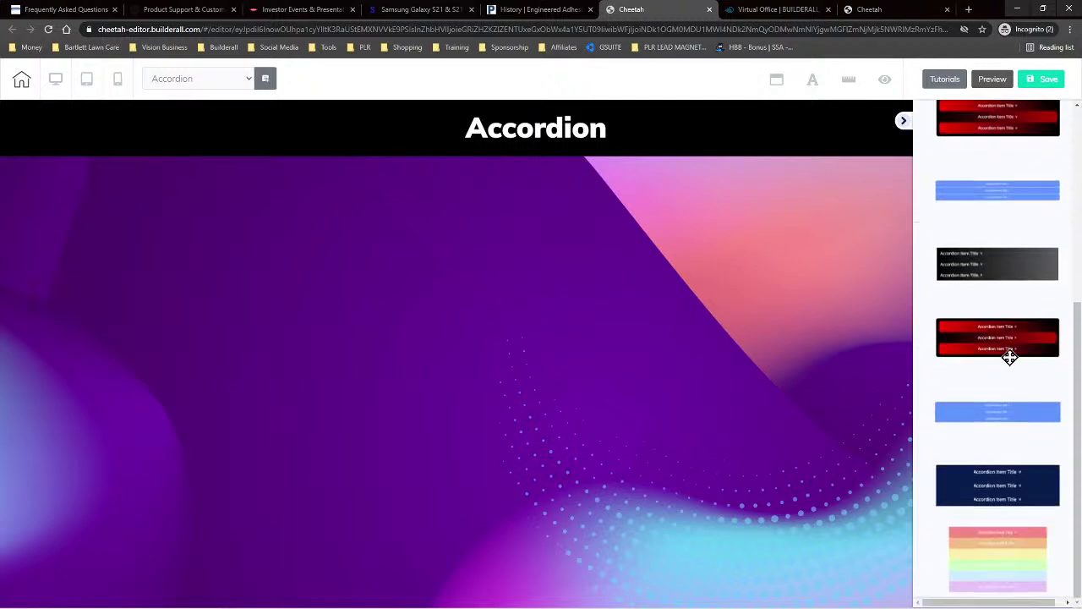
pyautogui.scroll(4, 1009, 343)
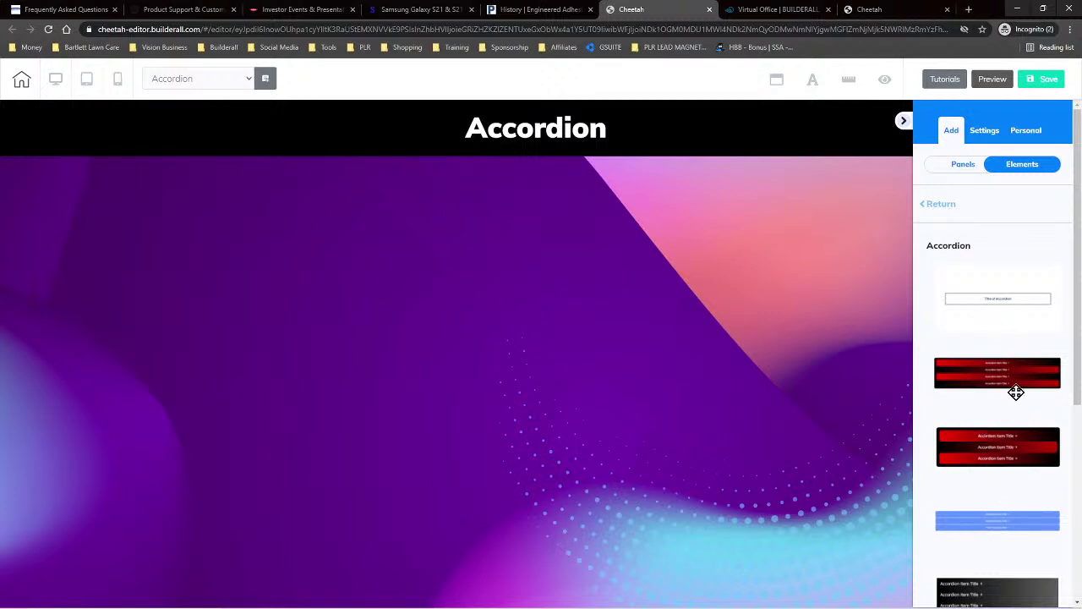
pyautogui.moveTo(1002, 355); pyautogui.dragTo(472, 284)
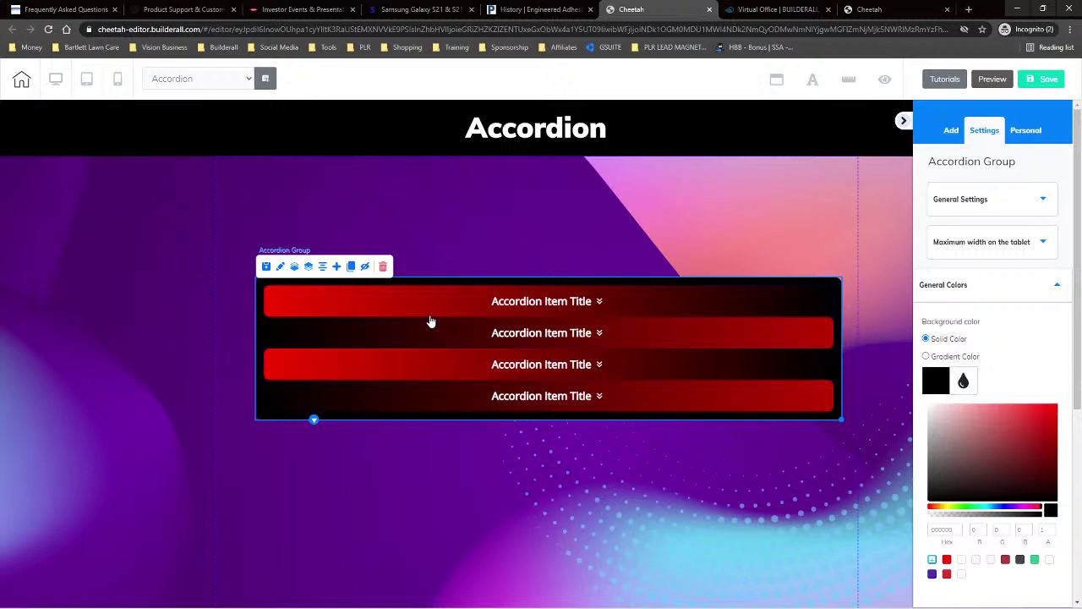
# Step: Add a new item to the end of the accordion group and delete it again
pyautogui.click(336, 267)
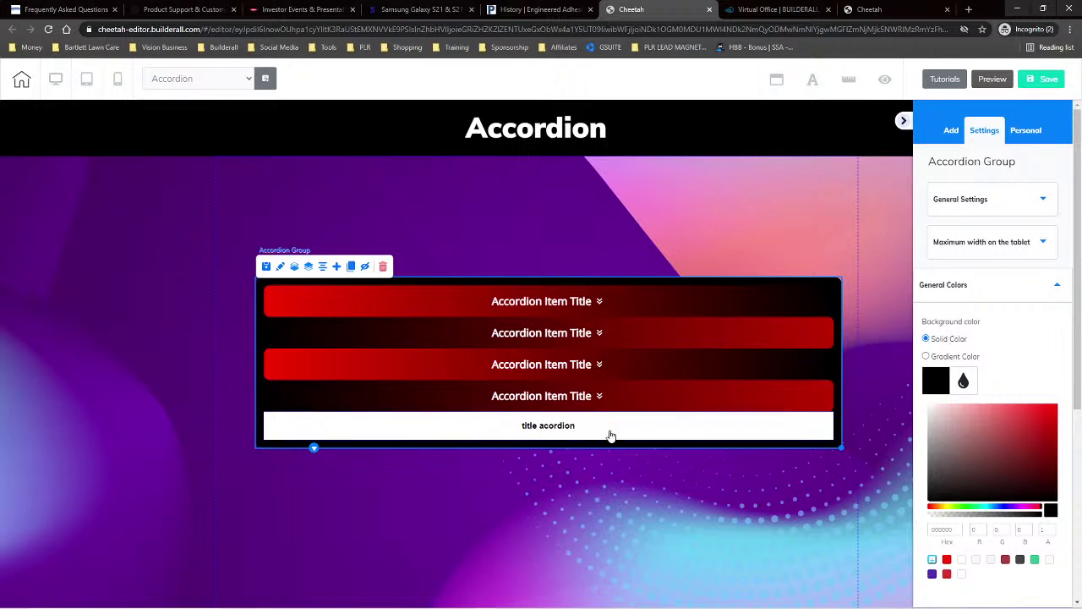
pyautogui.click(449, 430)
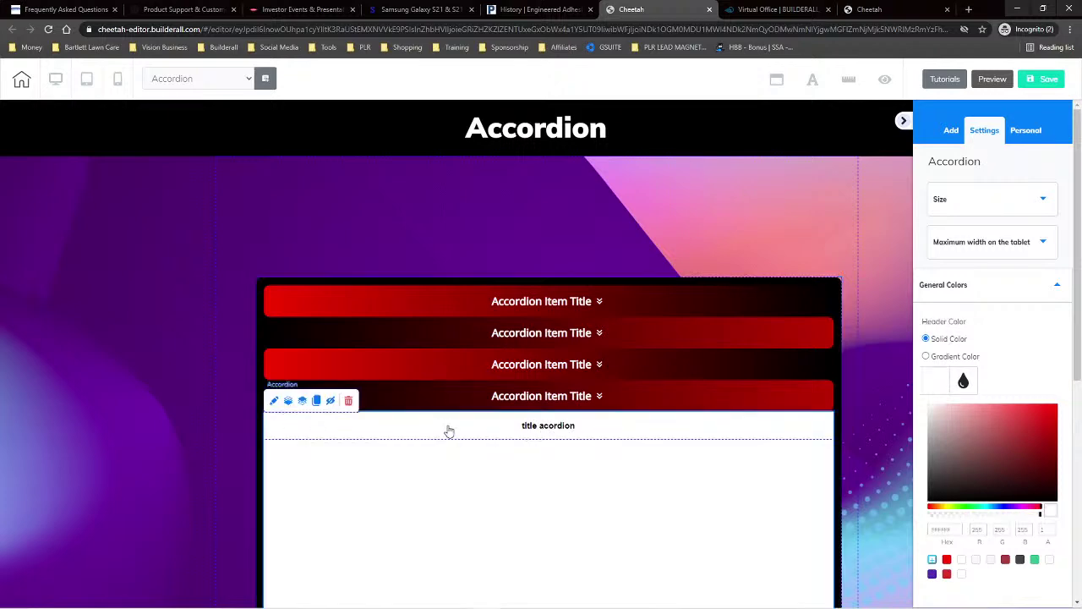
pyautogui.click(348, 403)
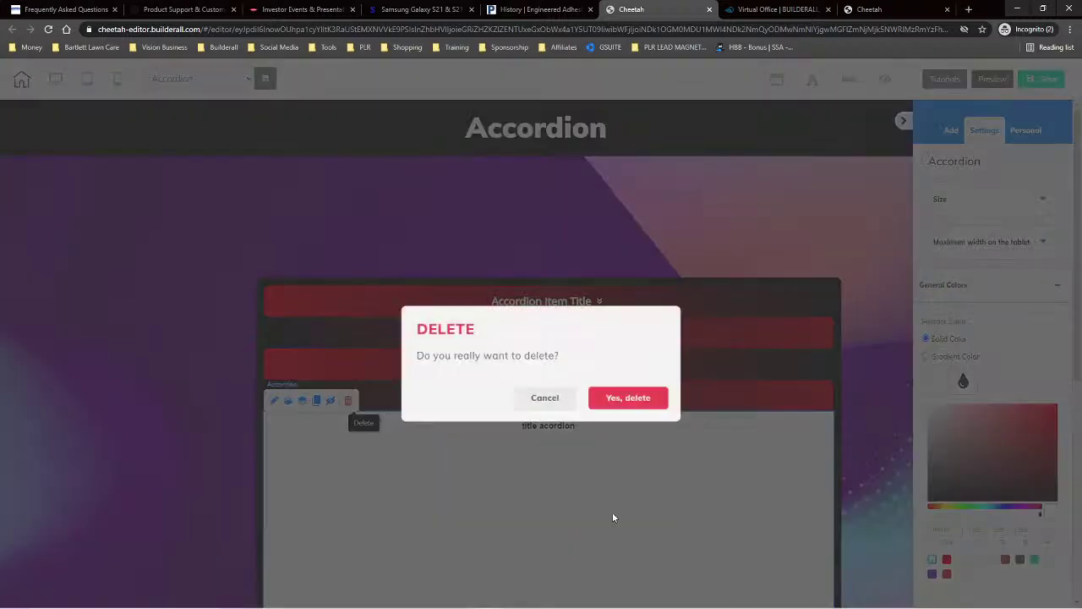
pyautogui.click(616, 365)
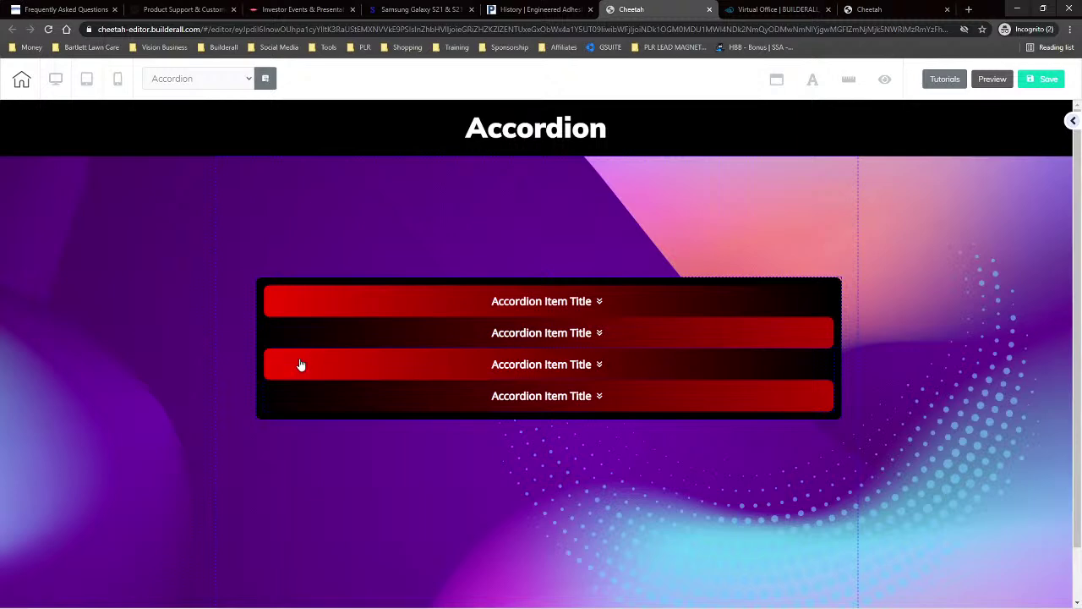
# Step: Preview the third accordion item's content, move the accordion group up towards the page heading, and collapse the item
pyautogui.click(412, 365)
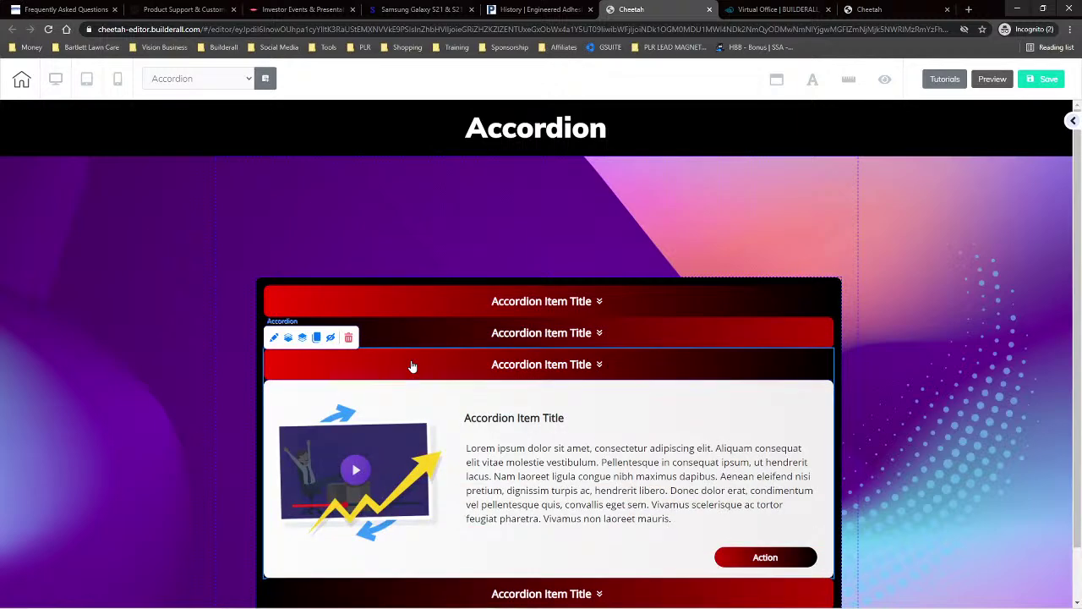
pyautogui.click(433, 276)
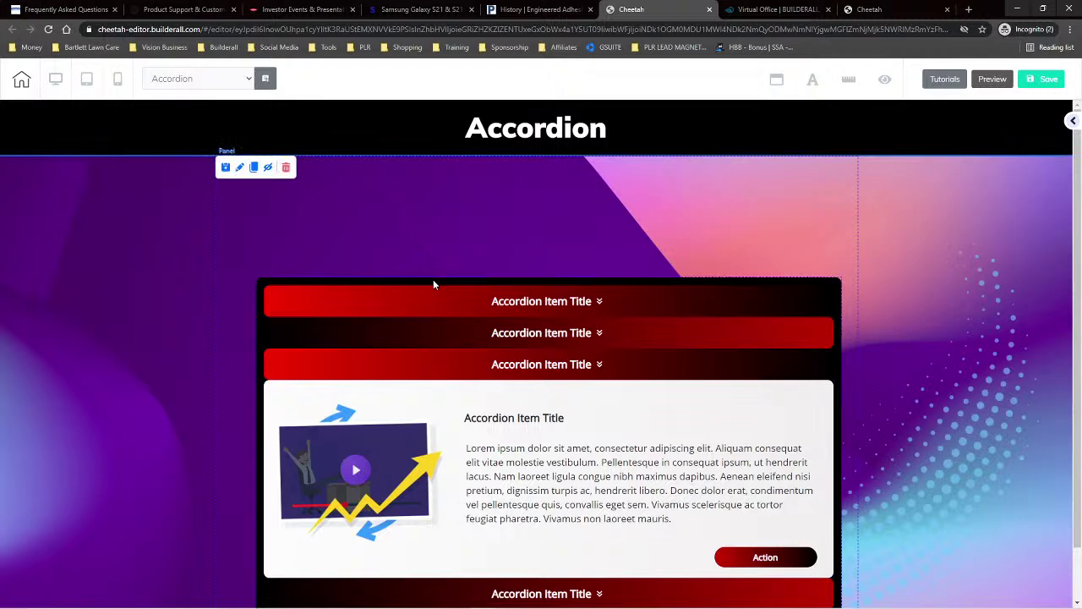
pyautogui.click(432, 281)
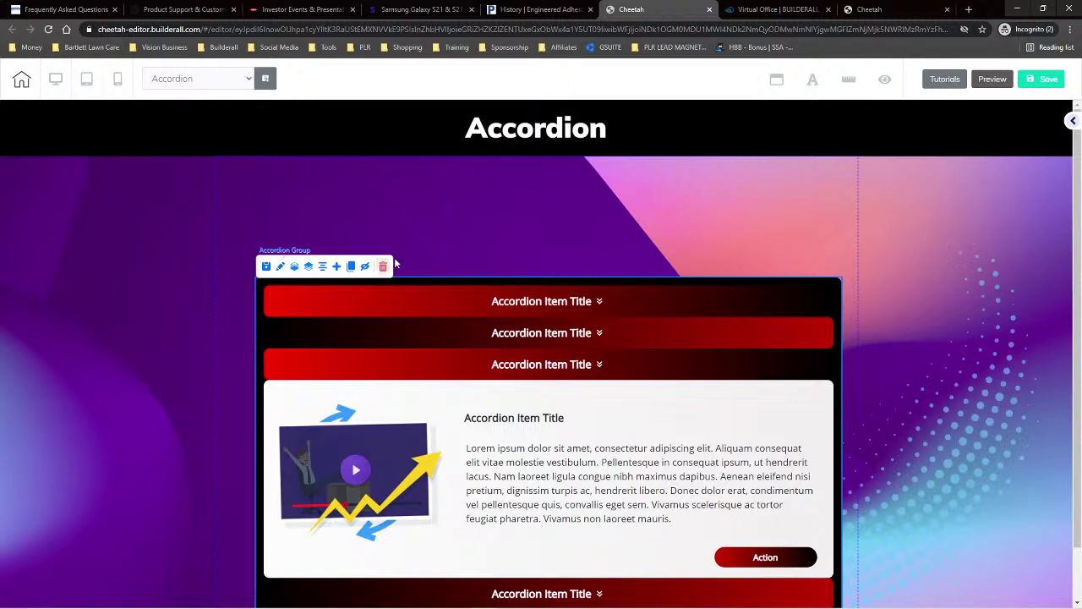
pyautogui.moveTo(474, 284); pyautogui.dragTo(471, 217)
pyautogui.click(553, 299)
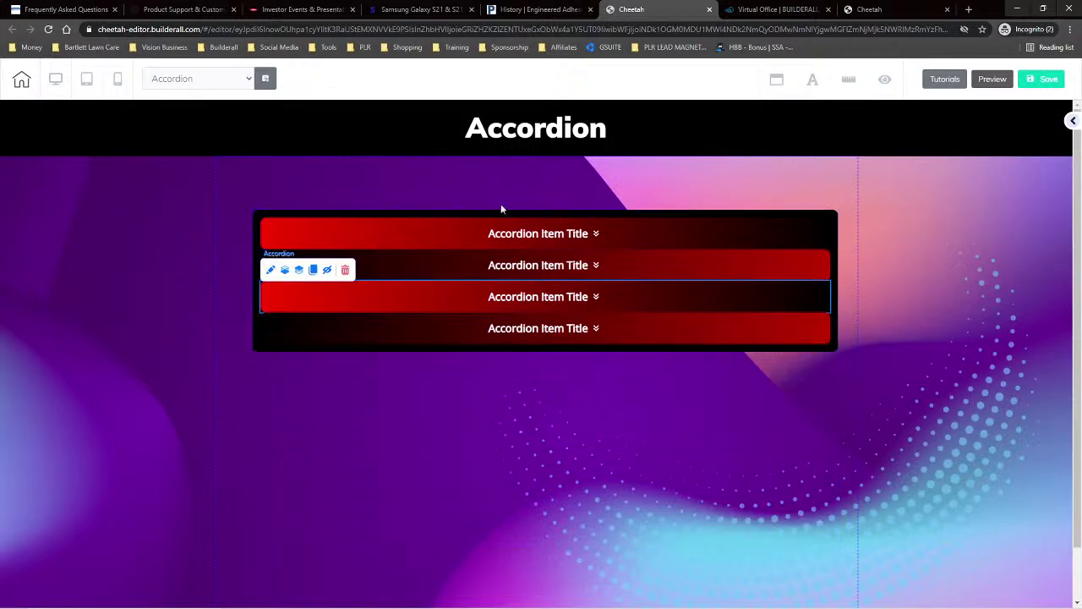
# Step: Open the accordion group's settings in the docked sidebar instead of the floating window
pyautogui.click(381, 219)
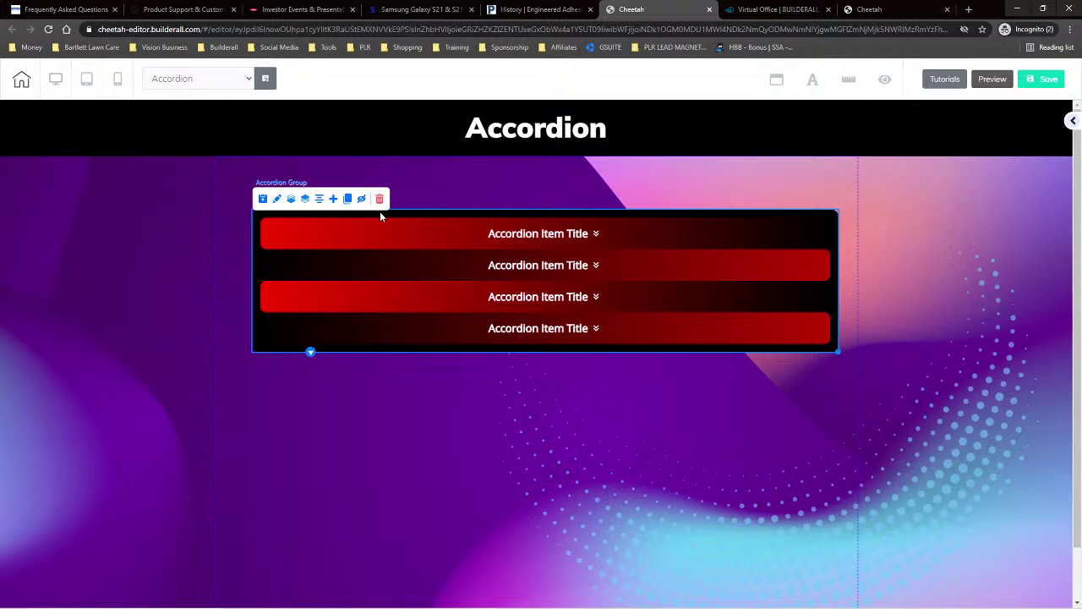
pyautogui.click(278, 201)
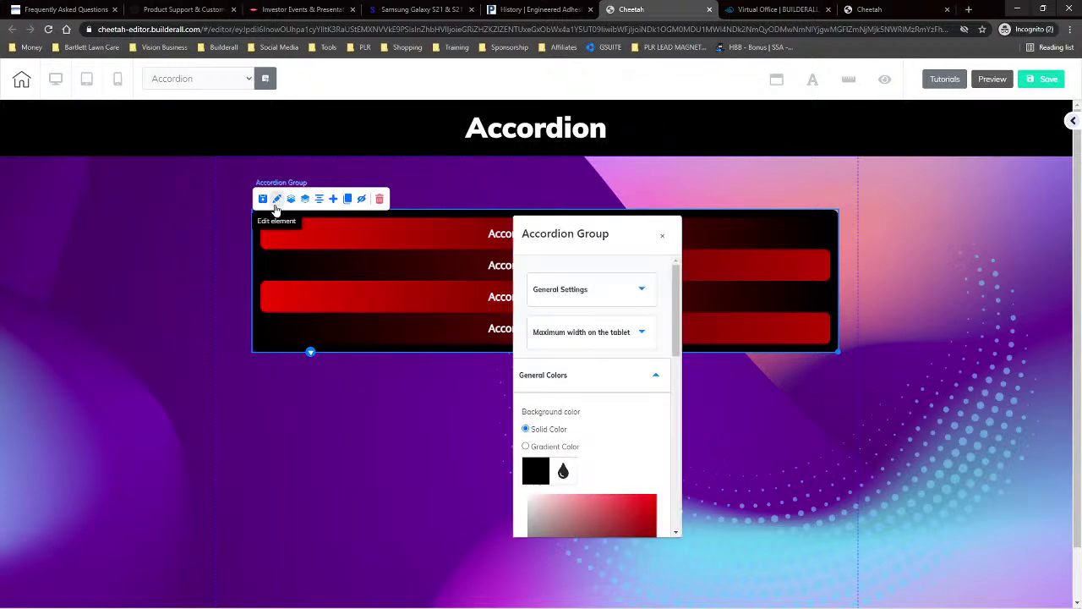
pyautogui.moveTo(575, 232); pyautogui.dragTo(947, 138)
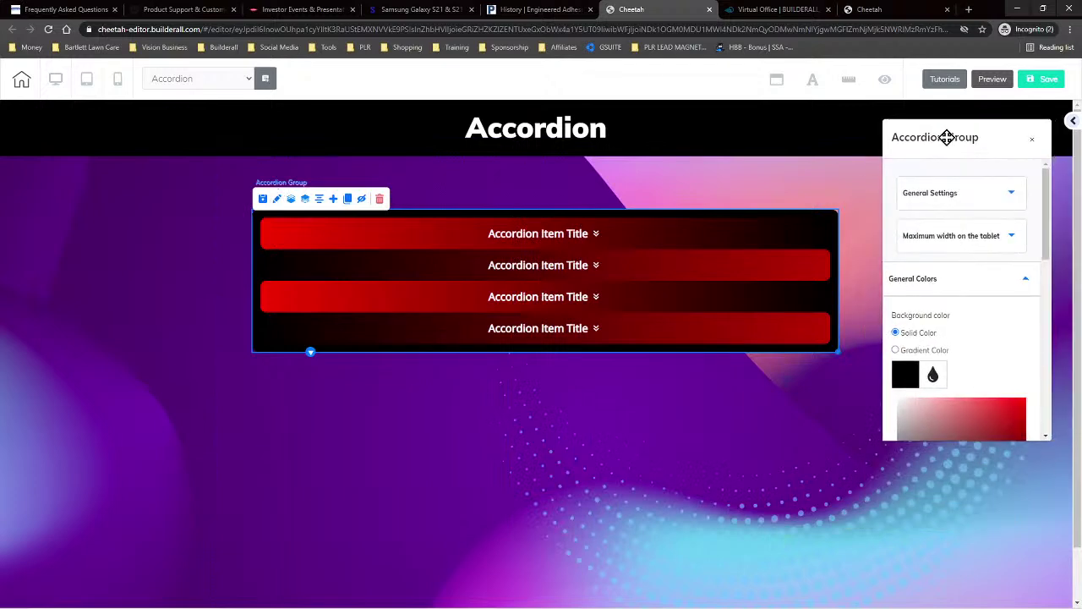
pyautogui.click(1073, 124)
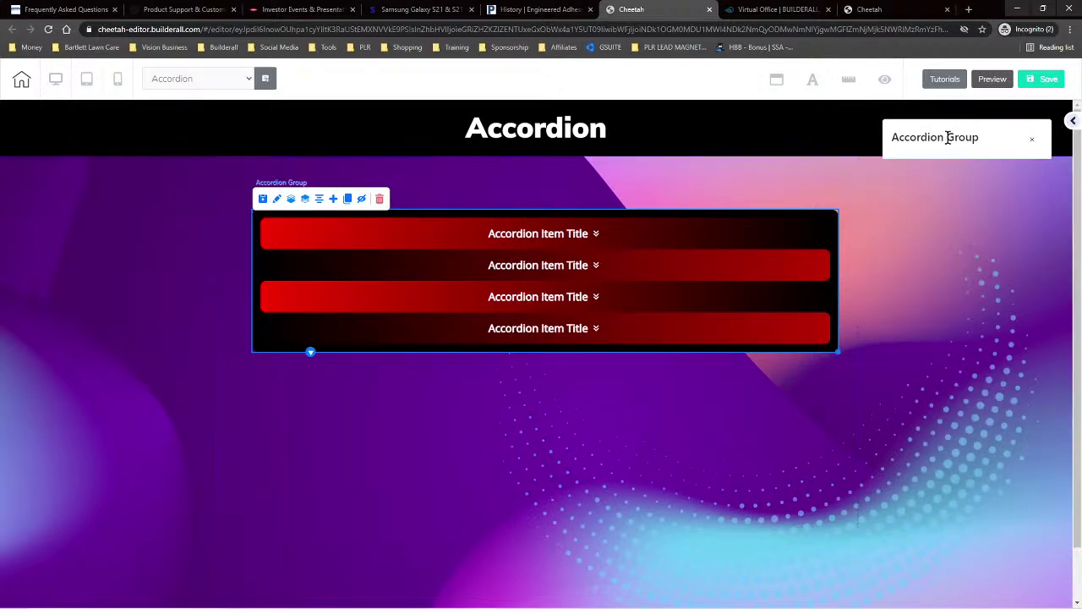
pyautogui.click(1072, 121)
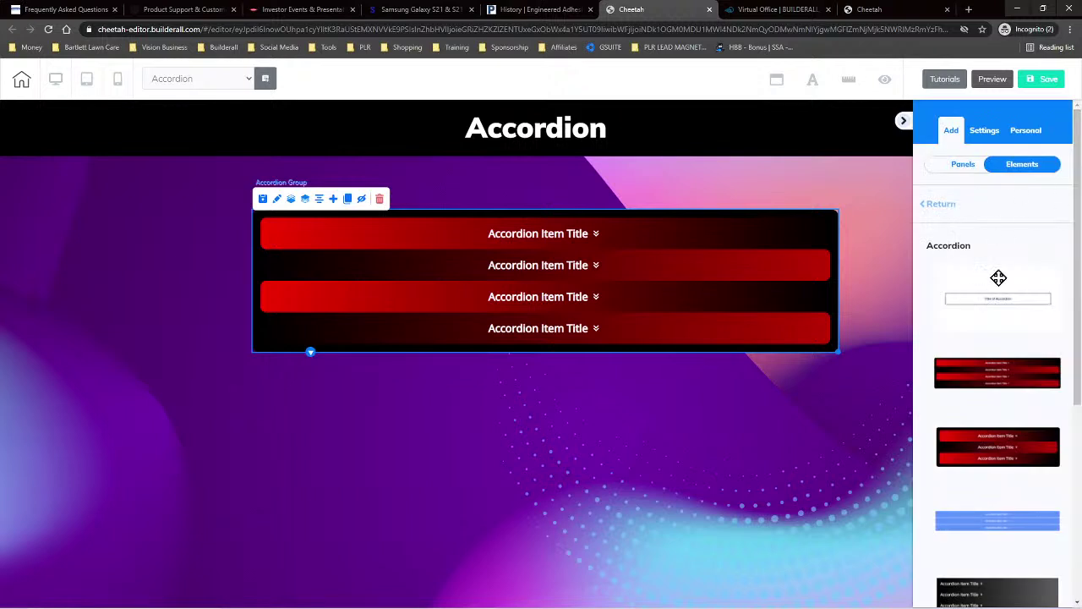
pyautogui.click(986, 129)
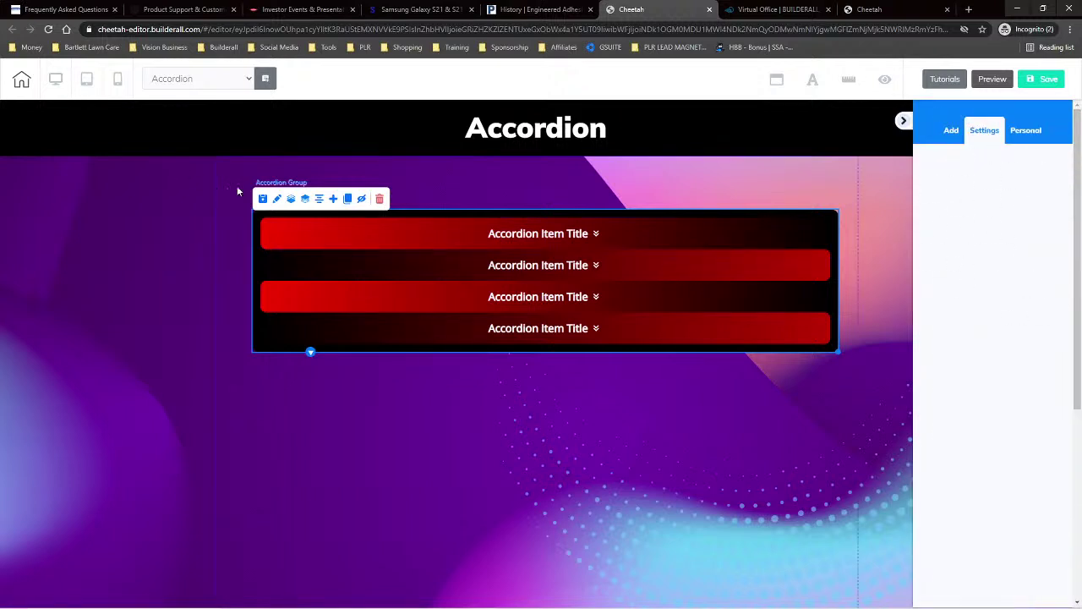
pyautogui.click(278, 202)
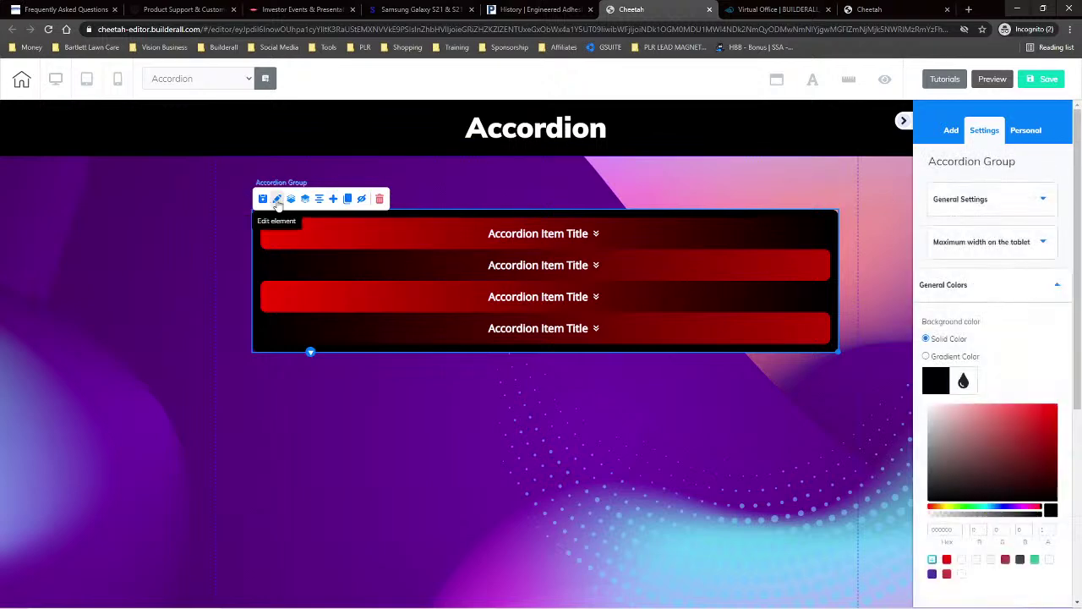
# Step: Examine the accordion group's General Settings, General Colors, Border, Round border and Shadow options
pyautogui.scroll(-2, 1007, 353)
pyautogui.scroll(2, 1007, 345)
pyautogui.click(990, 203)
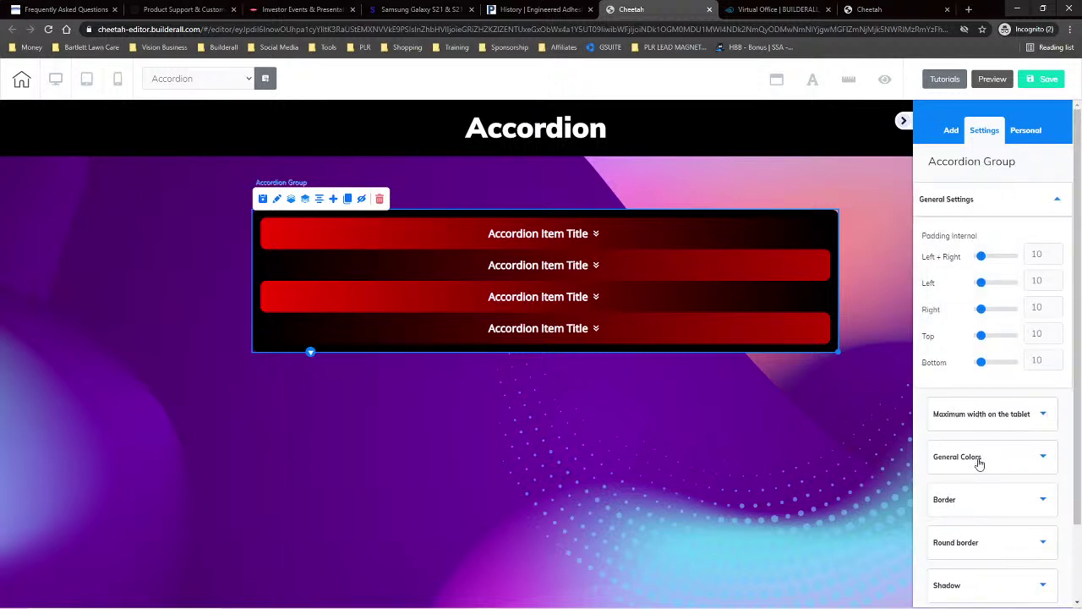
pyautogui.scroll(-2, 981, 406)
pyautogui.click(984, 379)
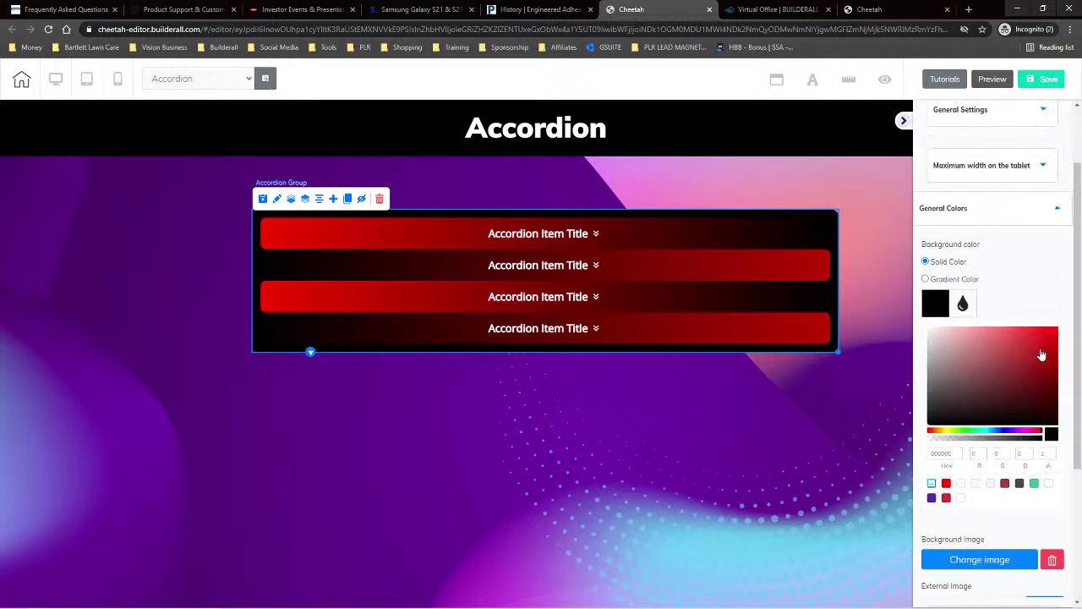
pyautogui.scroll(-5, 991, 457)
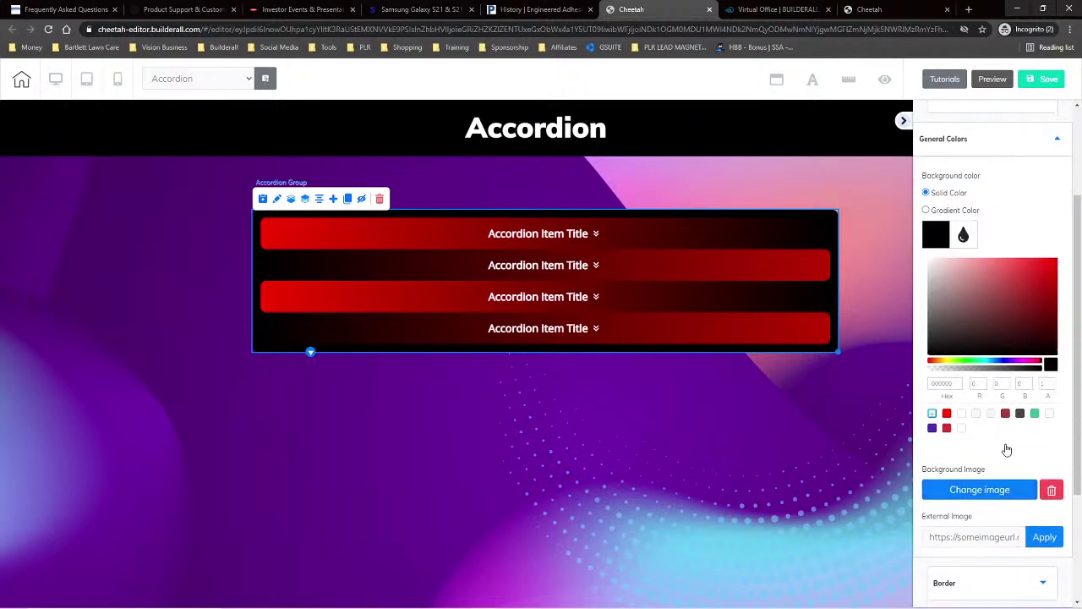
pyautogui.click(968, 410)
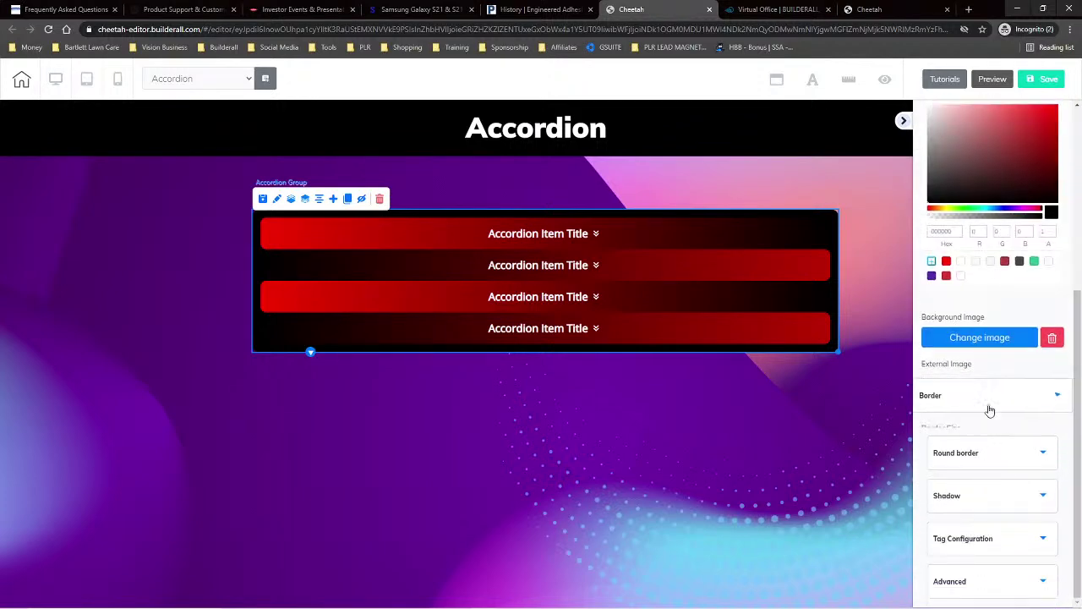
pyautogui.click(964, 455)
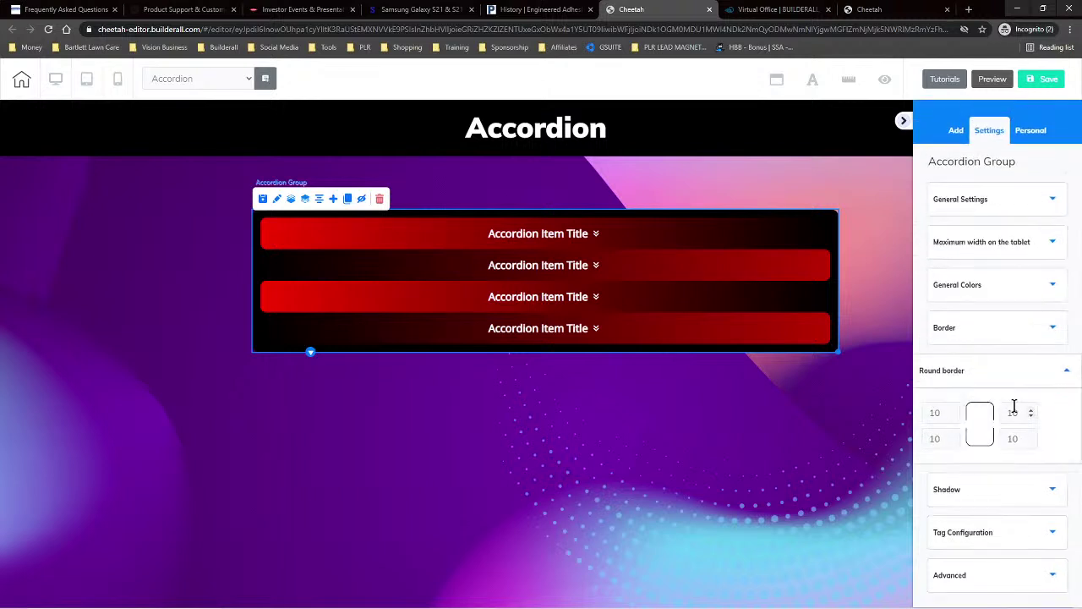
pyautogui.click(975, 491)
pyautogui.scroll(-3, 988, 473)
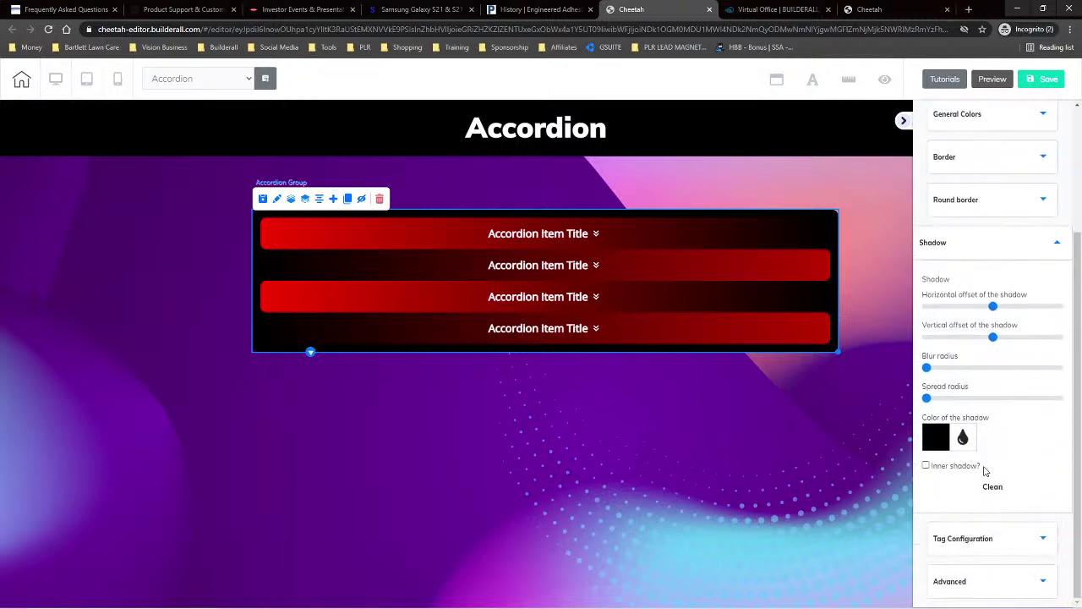
# Step: Examine the accordion group's Tag Configuration and Advanced options
pyautogui.click(979, 542)
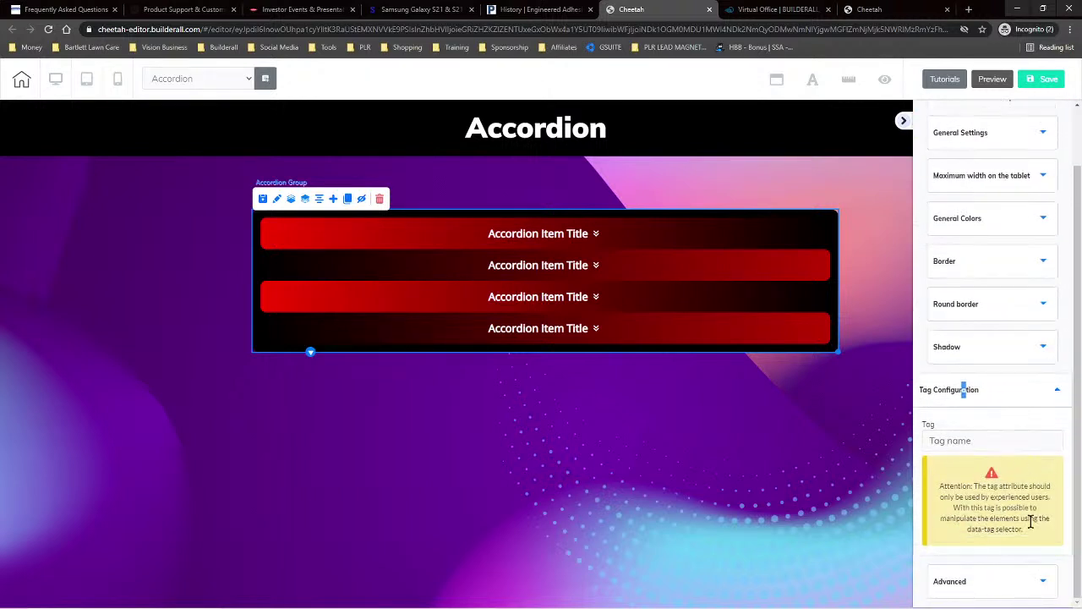
pyautogui.click(982, 583)
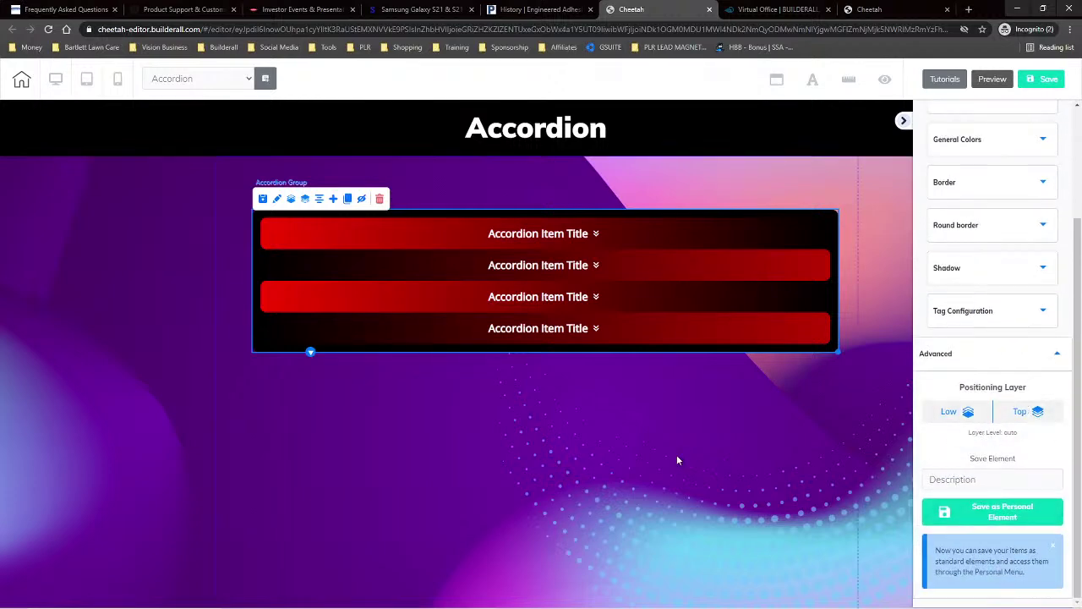
# Step: Expand the first accordion item and examine its Size, Maximum width on the tablet and General Colors options, including the header gradient's color picker
pyautogui.click(385, 240)
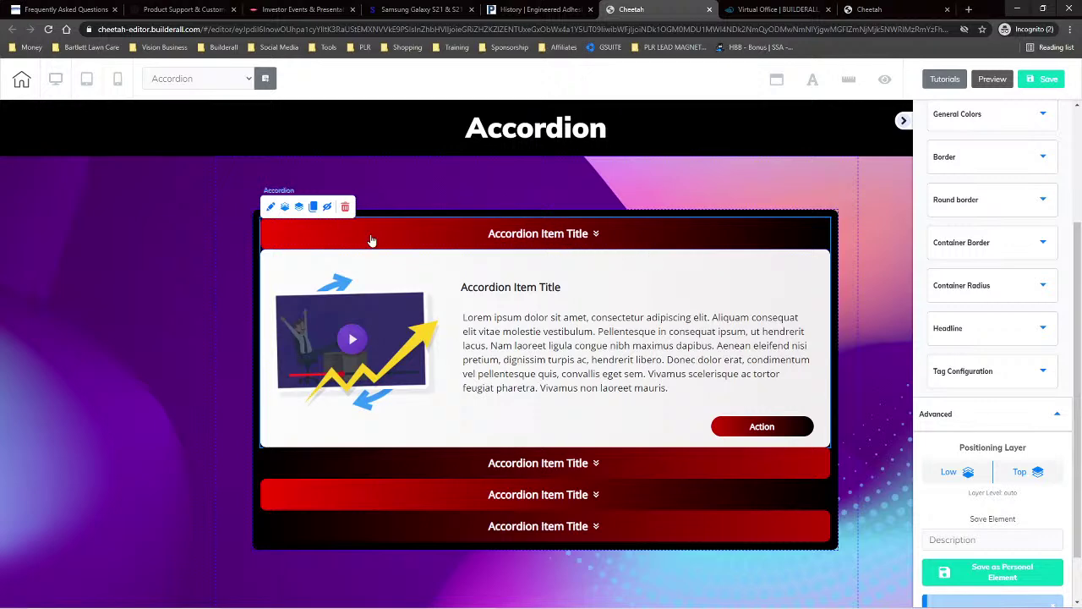
pyautogui.scroll(1, 972, 344)
pyautogui.scroll(2, 972, 339)
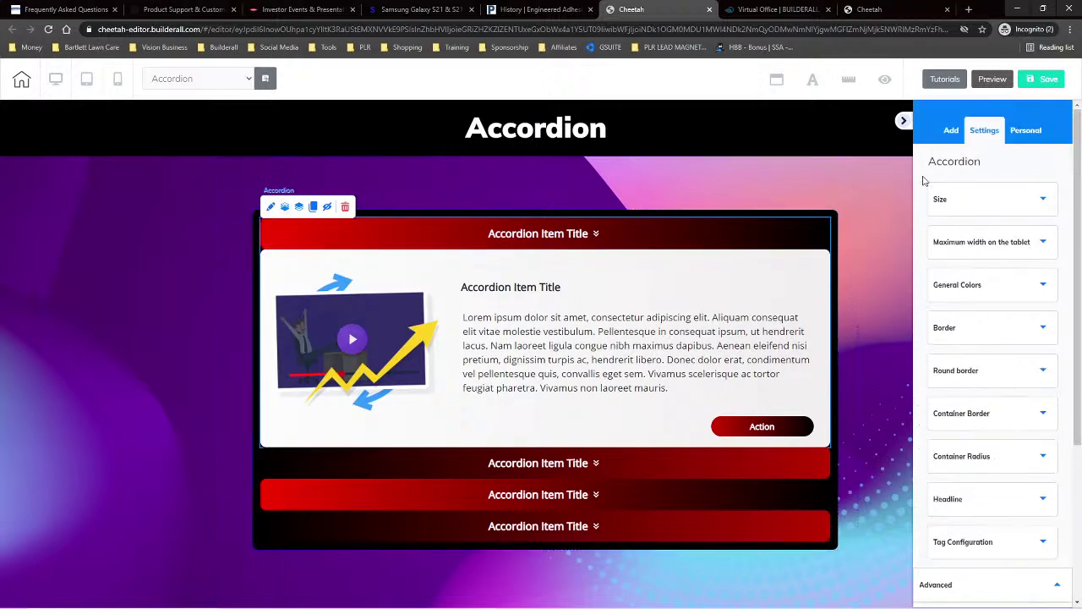
pyautogui.click(988, 203)
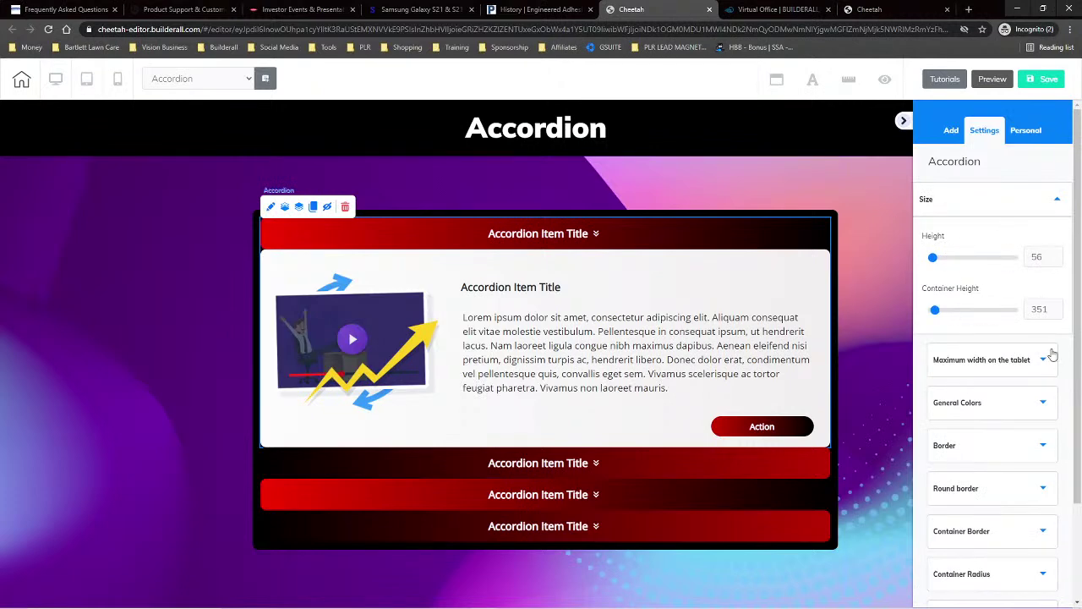
pyautogui.click(981, 361)
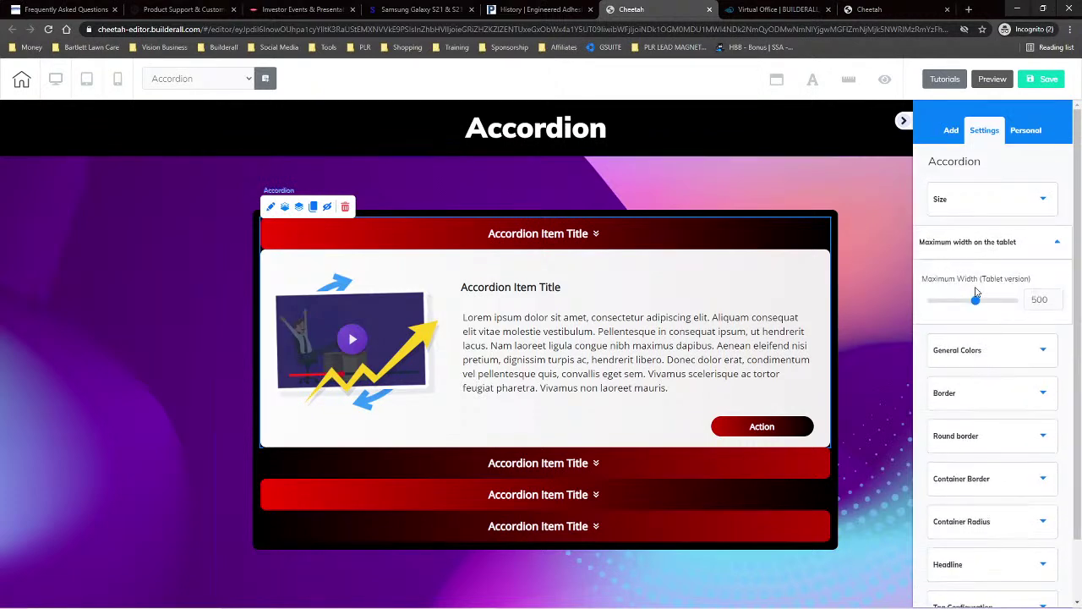
pyautogui.click(983, 359)
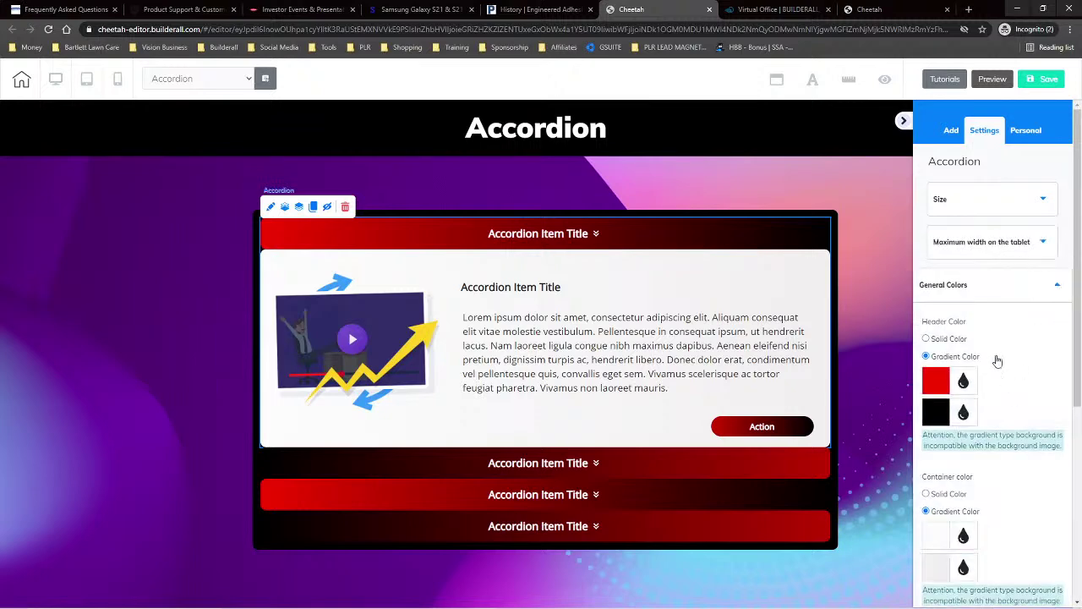
pyautogui.scroll(-1, 1002, 372)
pyautogui.scroll(-2, 998, 358)
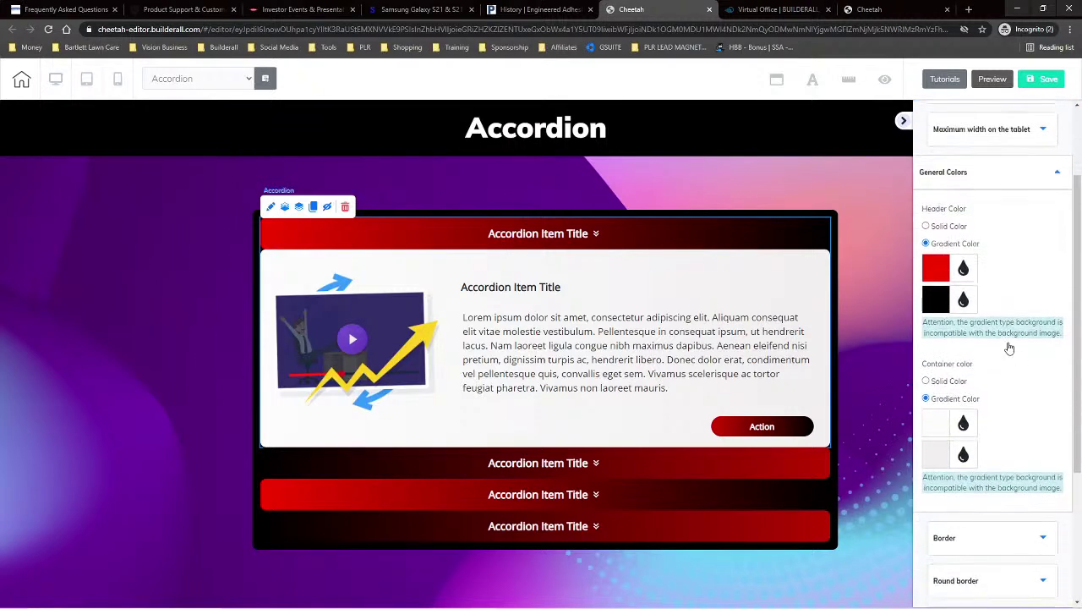
pyautogui.click(937, 270)
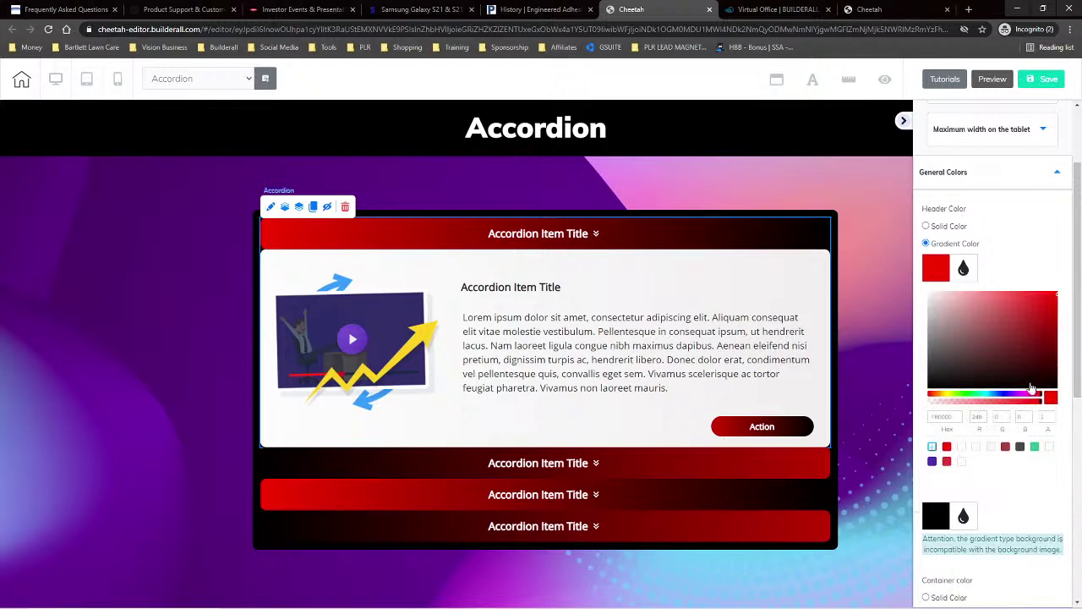
pyautogui.moveTo(953, 418); pyautogui.dragTo(917, 424)
pyautogui.scroll(-3, 1012, 501)
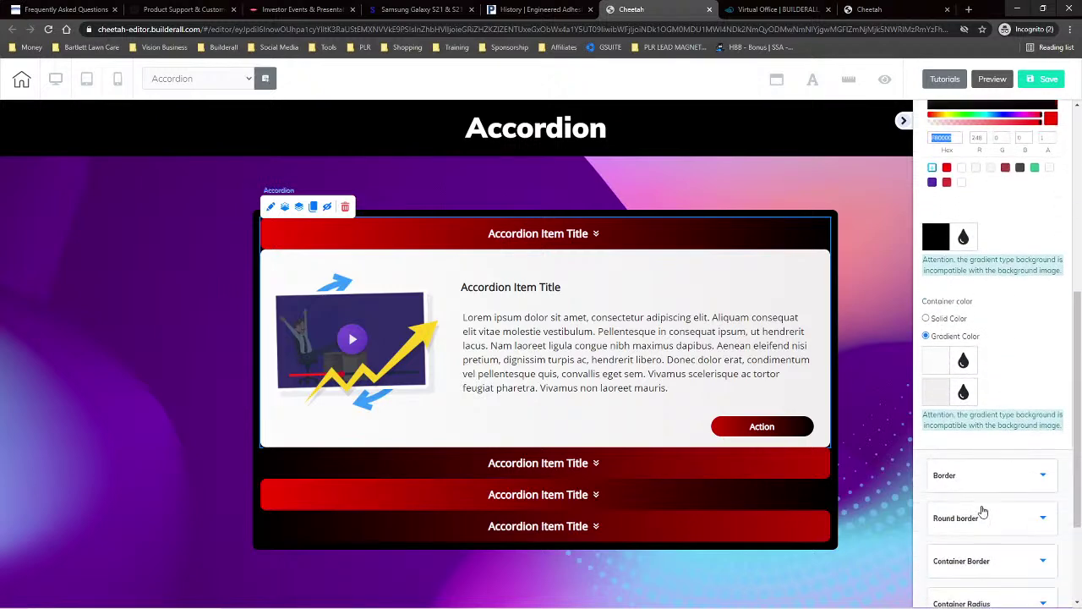
# Step: Examine the first accordion item's Border, Round border, Container Border and Container Radius options
pyautogui.click(971, 474)
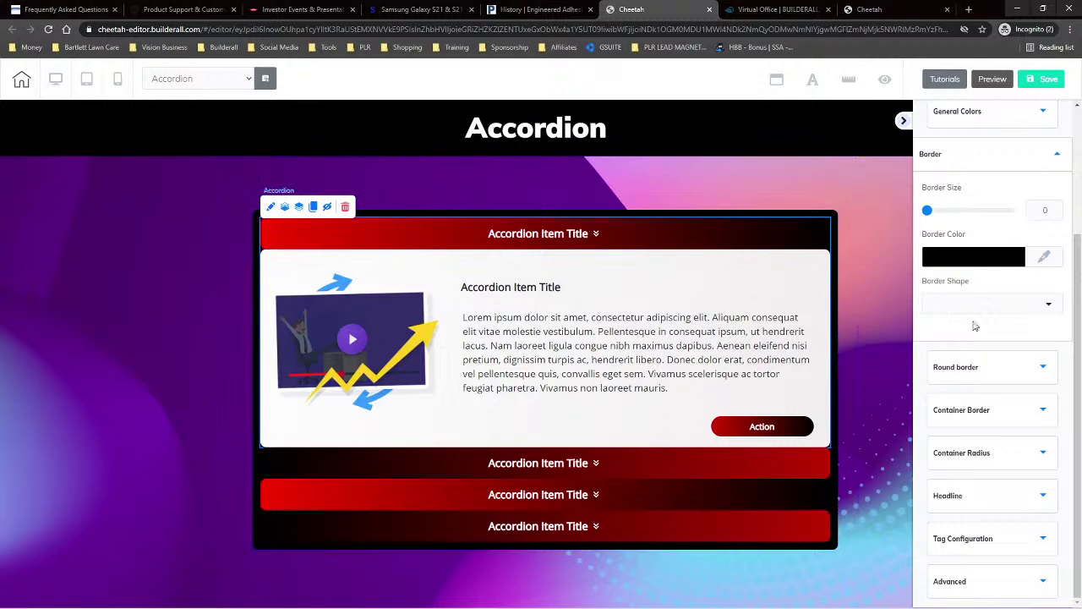
pyautogui.click(961, 366)
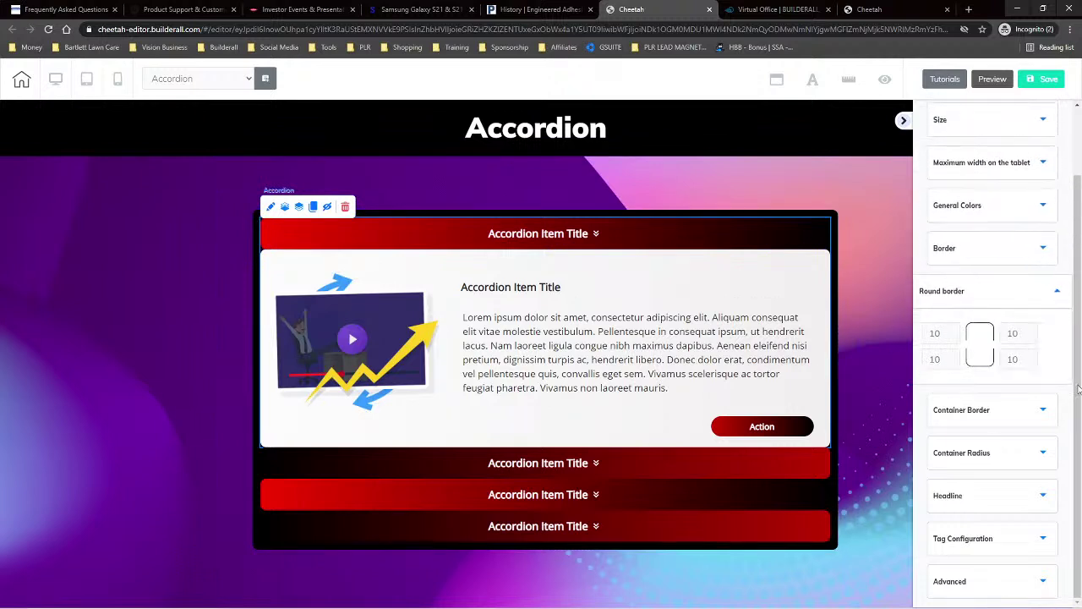
pyautogui.click(961, 411)
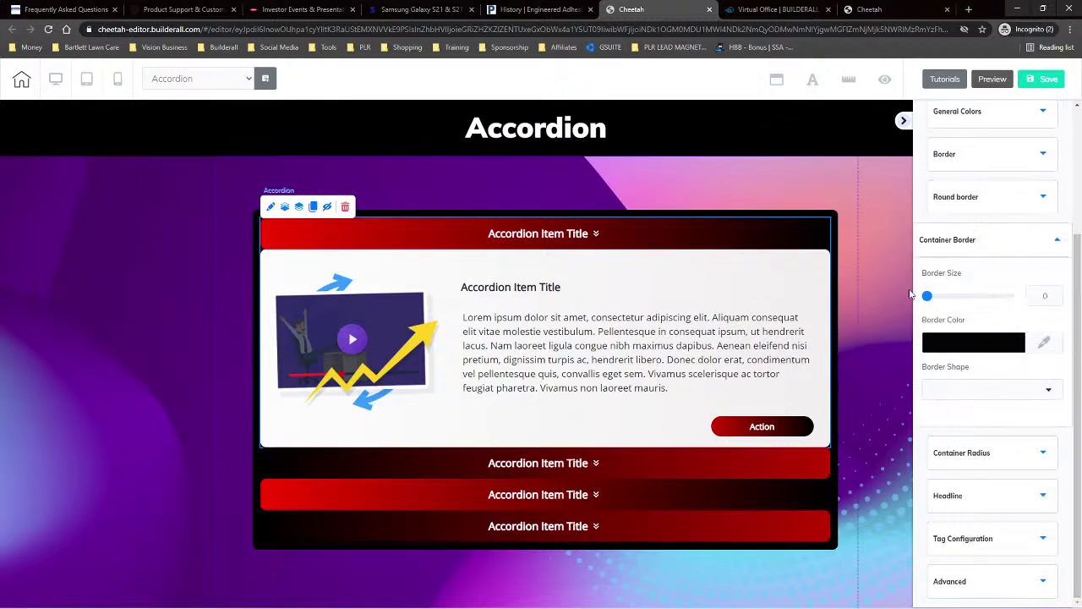
pyautogui.click(981, 451)
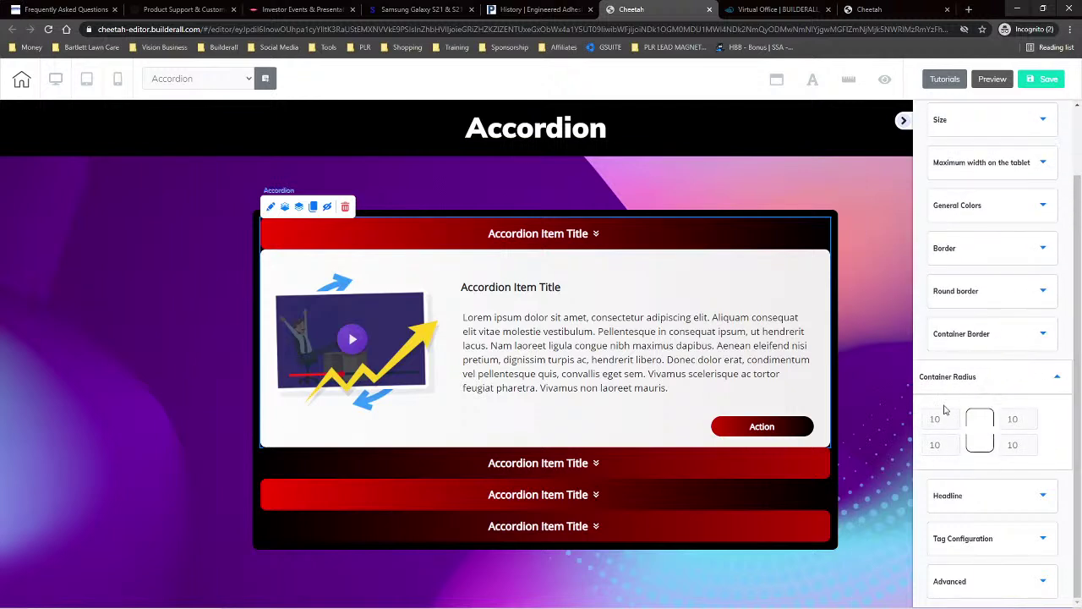
# Step: Examine the first accordion item's Headline, Tag Configuration and Advanced options, and collapse the item
pyautogui.click(989, 501)
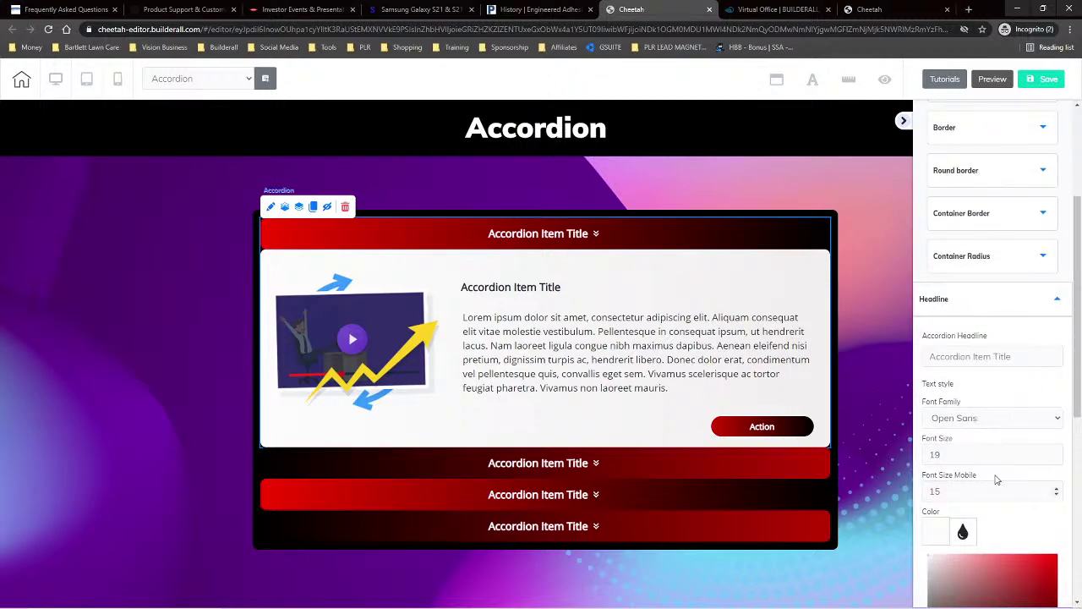
pyautogui.scroll(-2, 981, 475)
pyautogui.scroll(-2, 1020, 524)
pyautogui.scroll(-2, 986, 495)
pyautogui.click(969, 547)
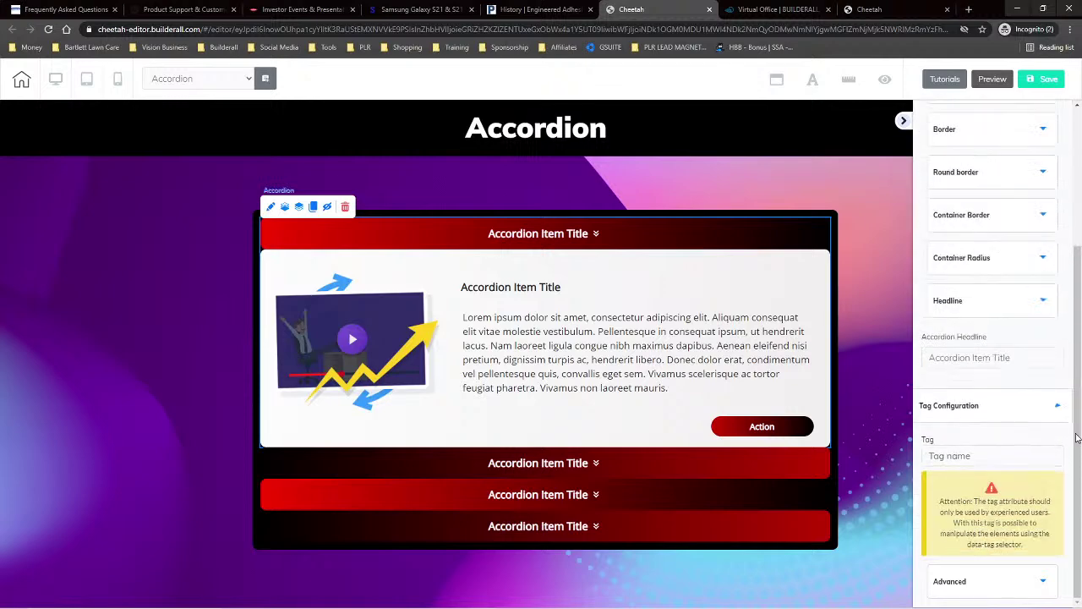
pyautogui.click(965, 584)
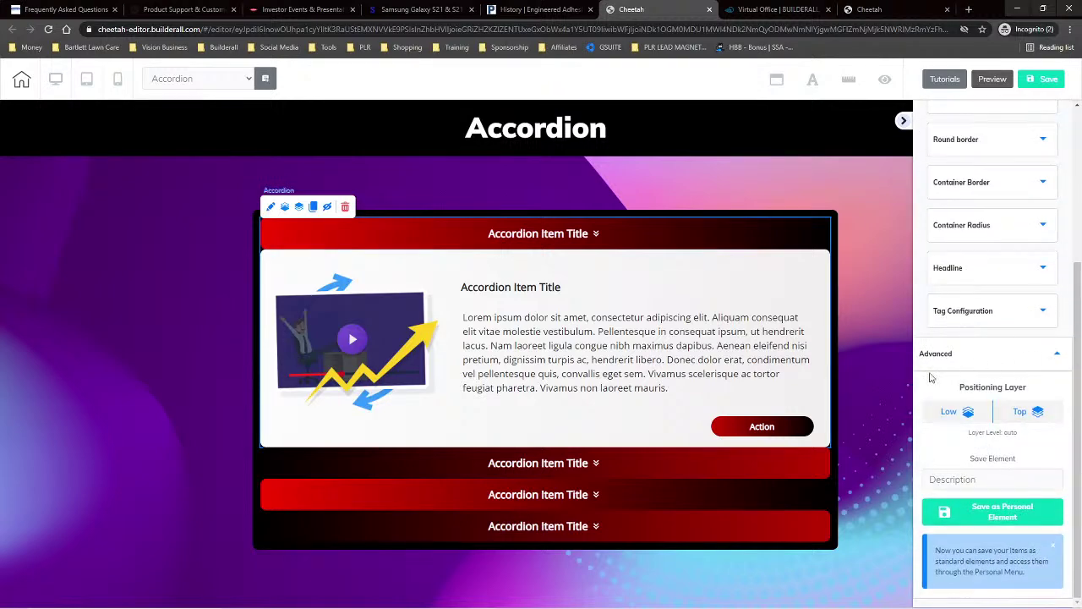
pyautogui.click(339, 238)
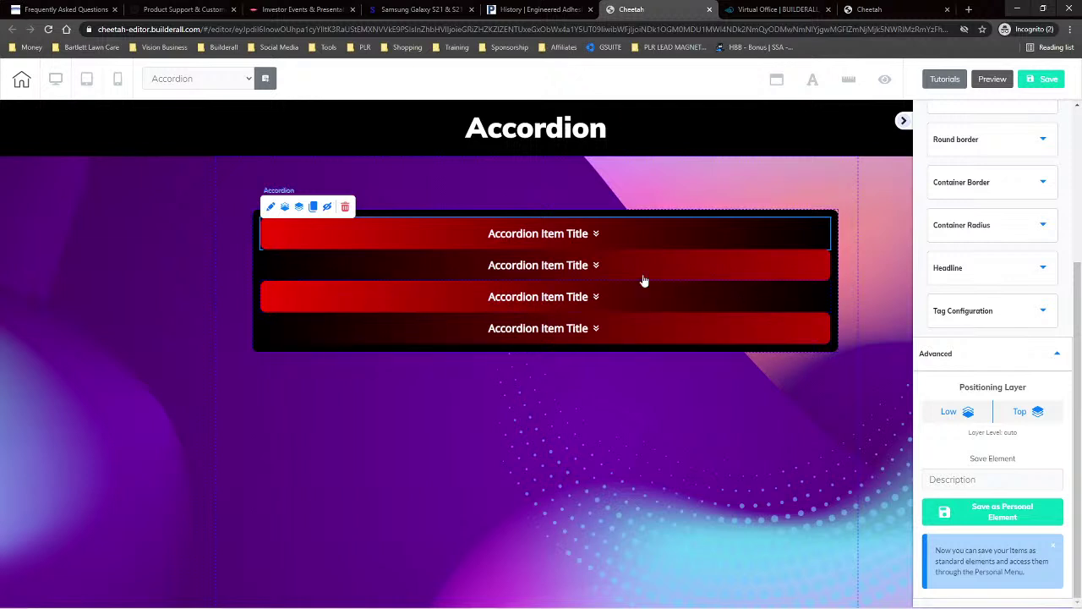
# Step: Clone the third accordion item and preview the content of the copy at the end of the group
pyautogui.click(451, 302)
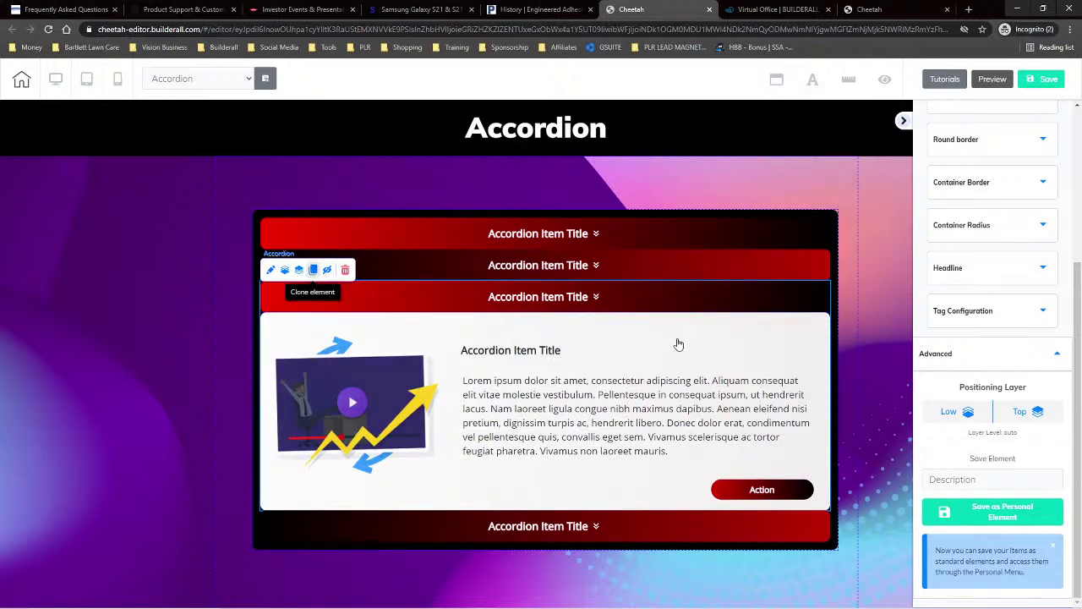
pyautogui.click(652, 314)
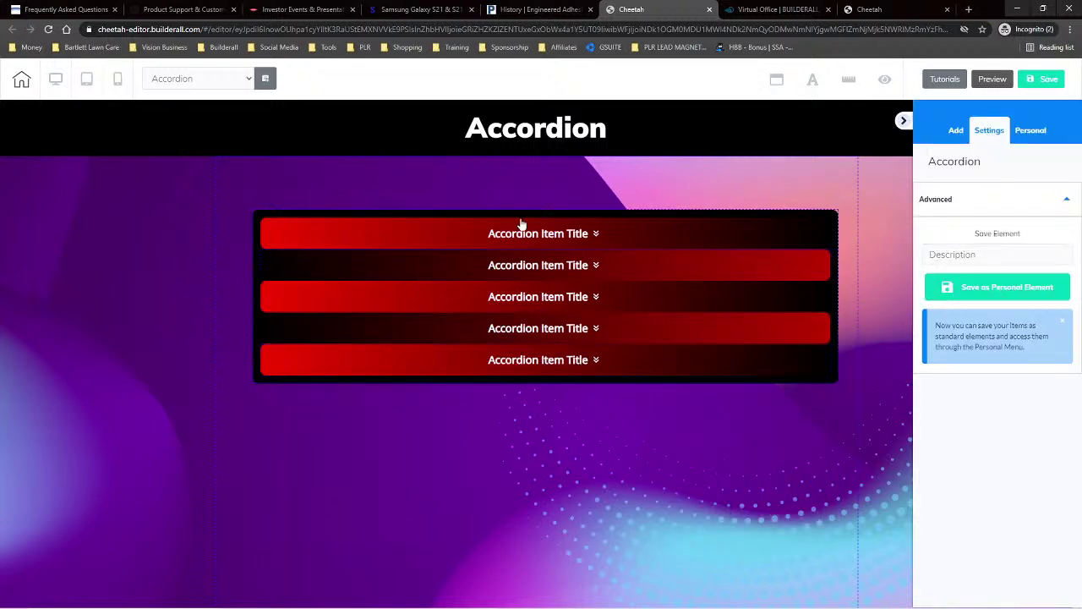
pyautogui.click(526, 359)
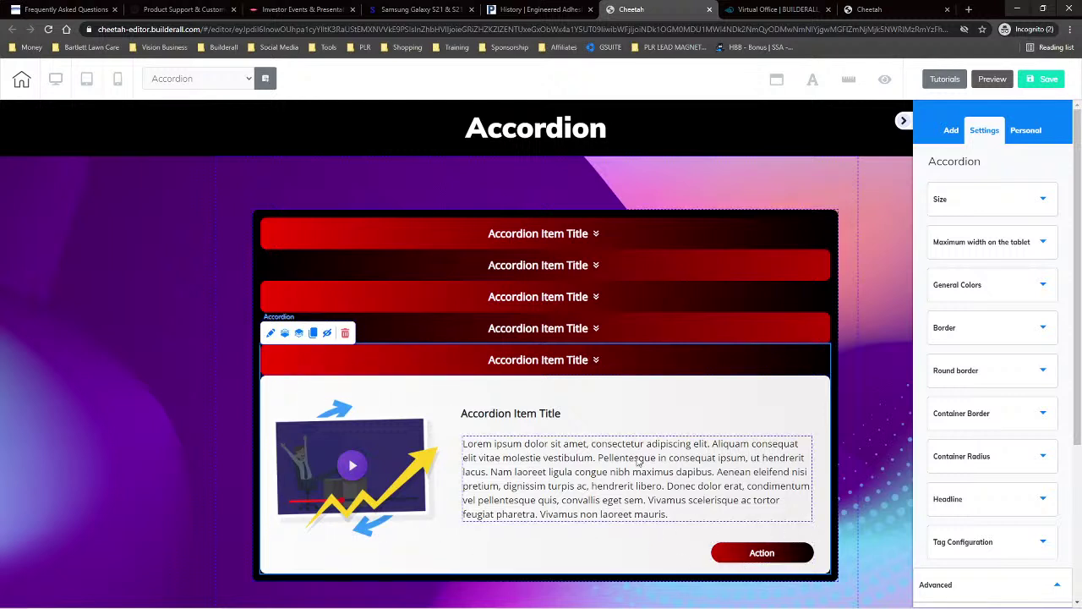
pyautogui.click(403, 361)
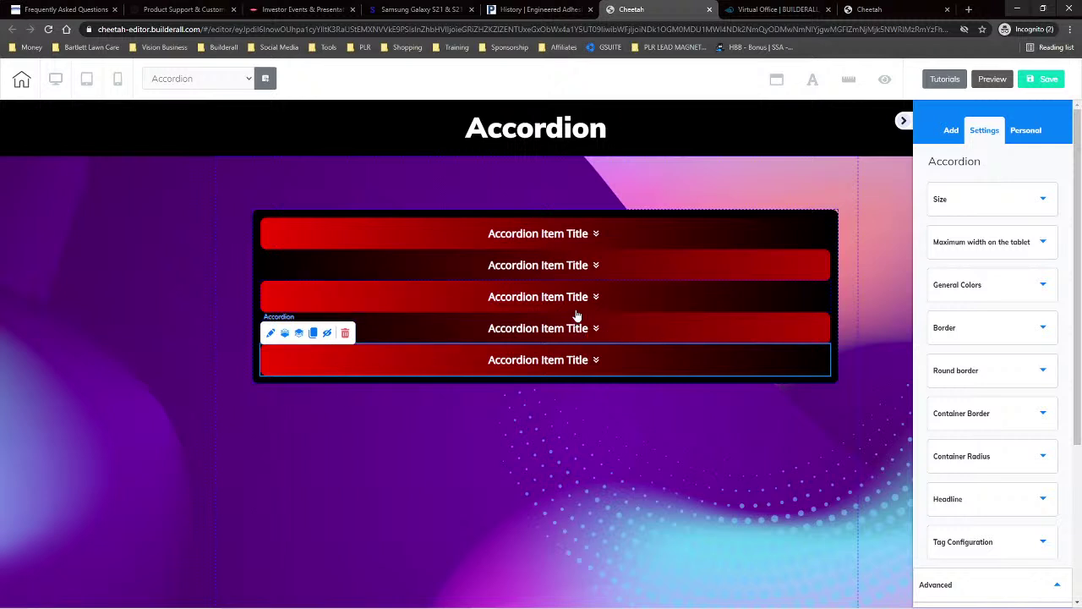
# Step: Delete the cloned last accordion item and move the accordion group slightly down from the page heading
pyautogui.click(346, 336)
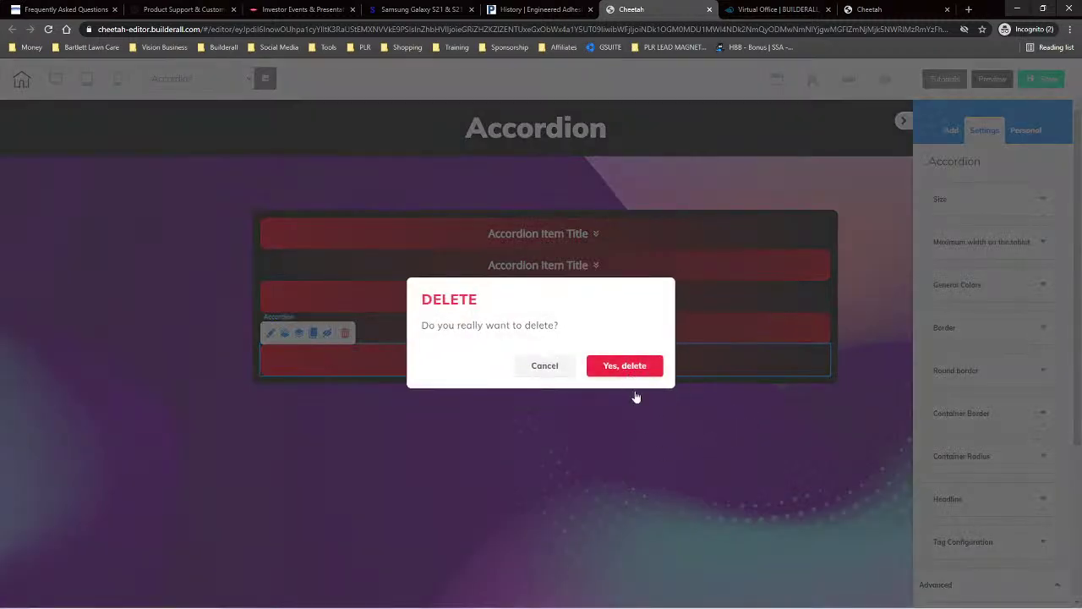
pyautogui.click(625, 376)
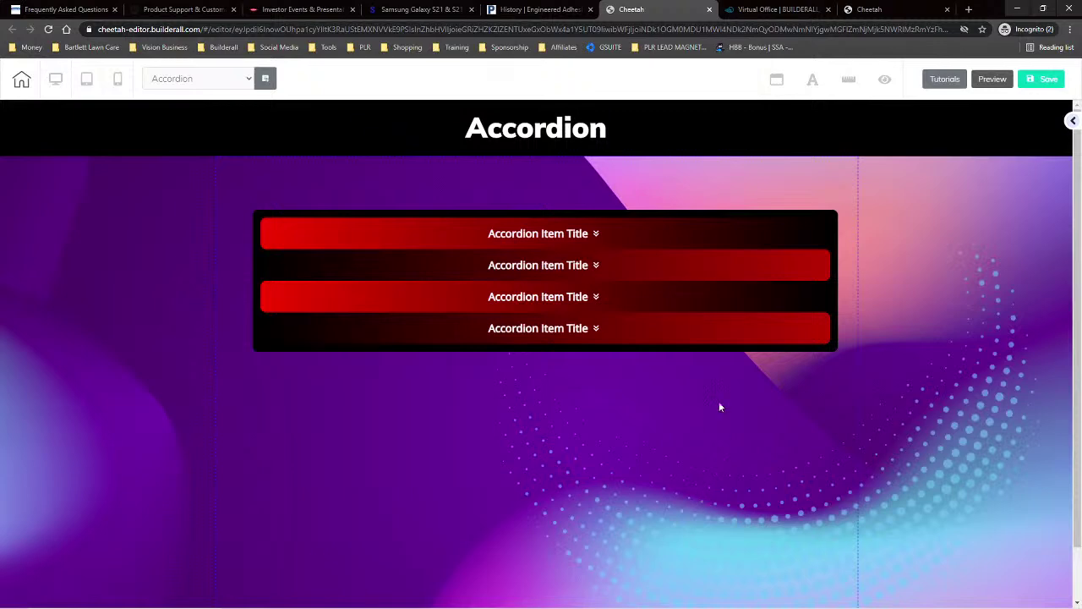
pyautogui.moveTo(413, 219); pyautogui.dragTo(423, 238)
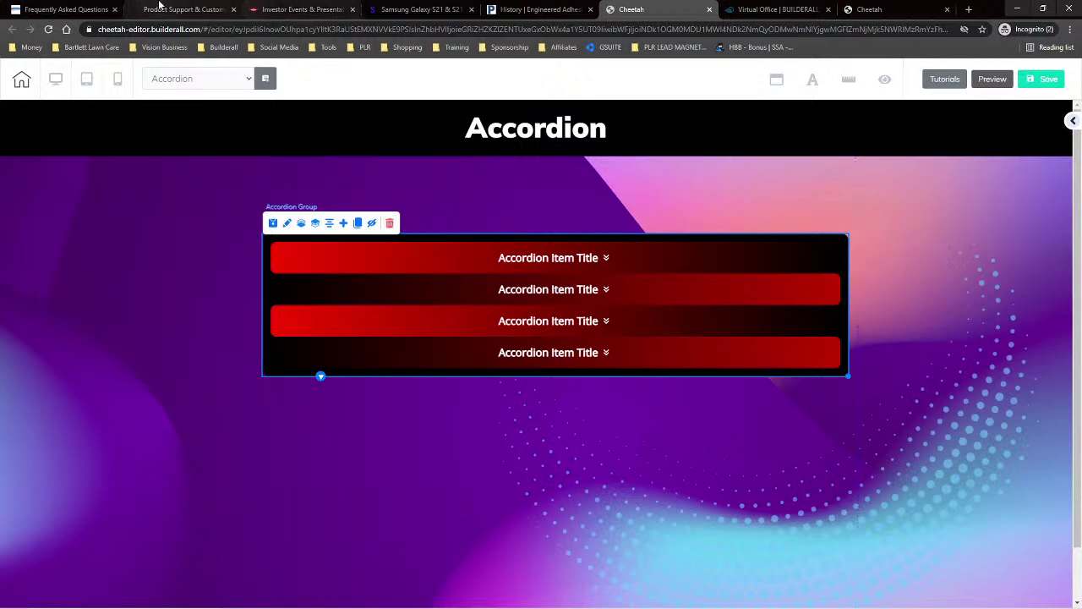
# Step: Review the first expandable question on the Kimberly-Clark FAQs page and Dow's past events page, and return to the Cheetah editor
pyautogui.click(70, 9)
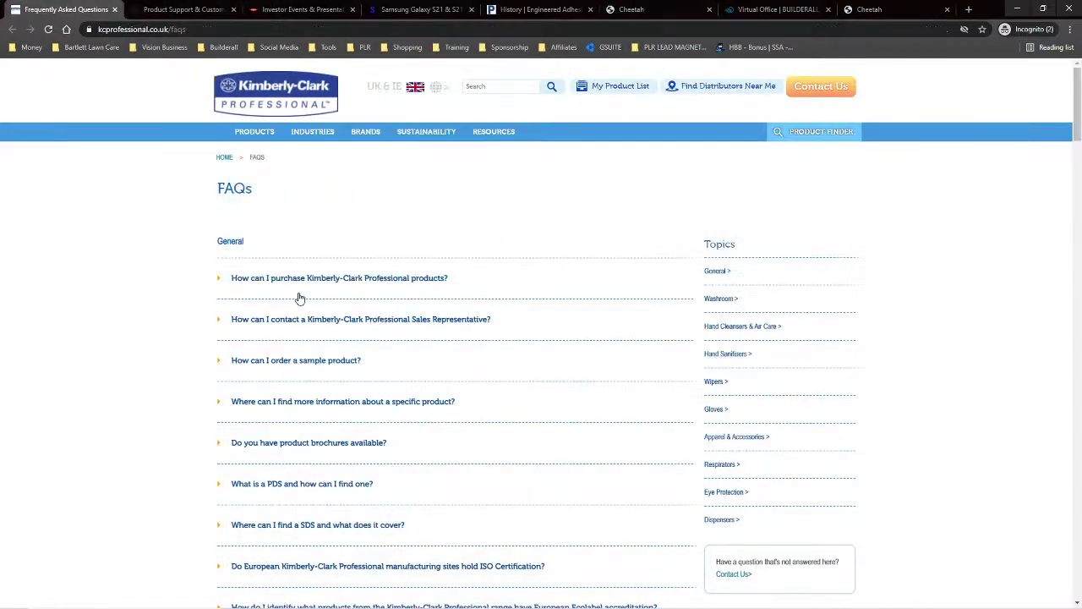
pyautogui.click(239, 280)
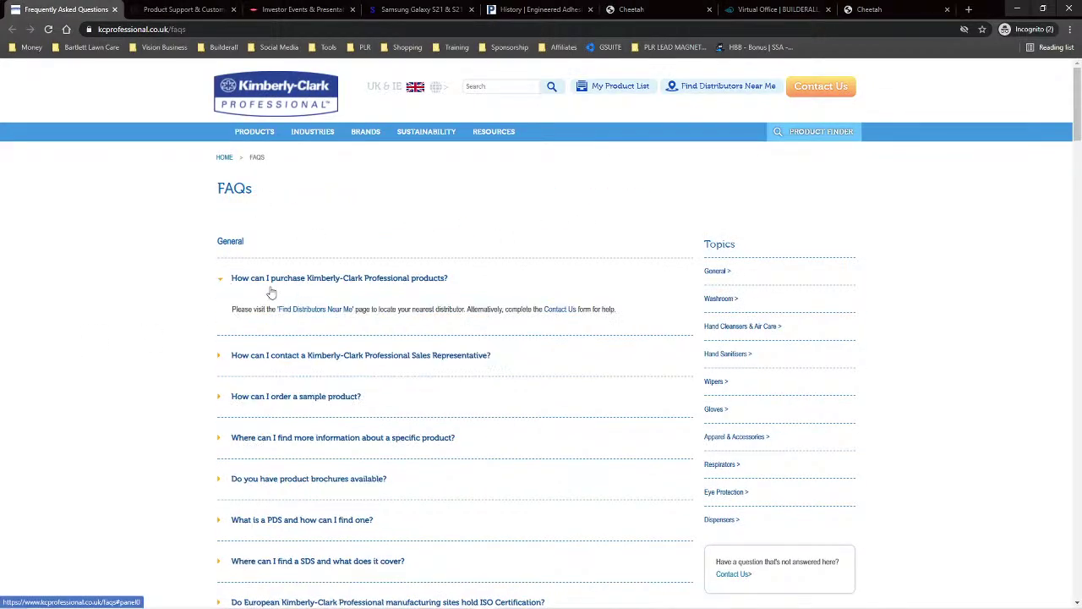
pyautogui.click(225, 280)
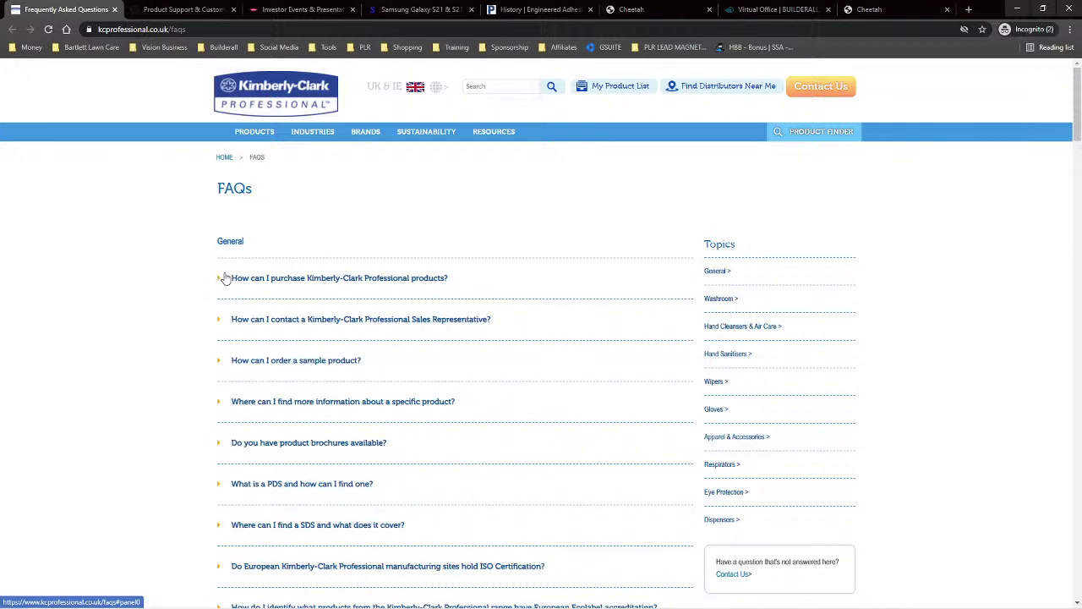
pyautogui.click(300, 10)
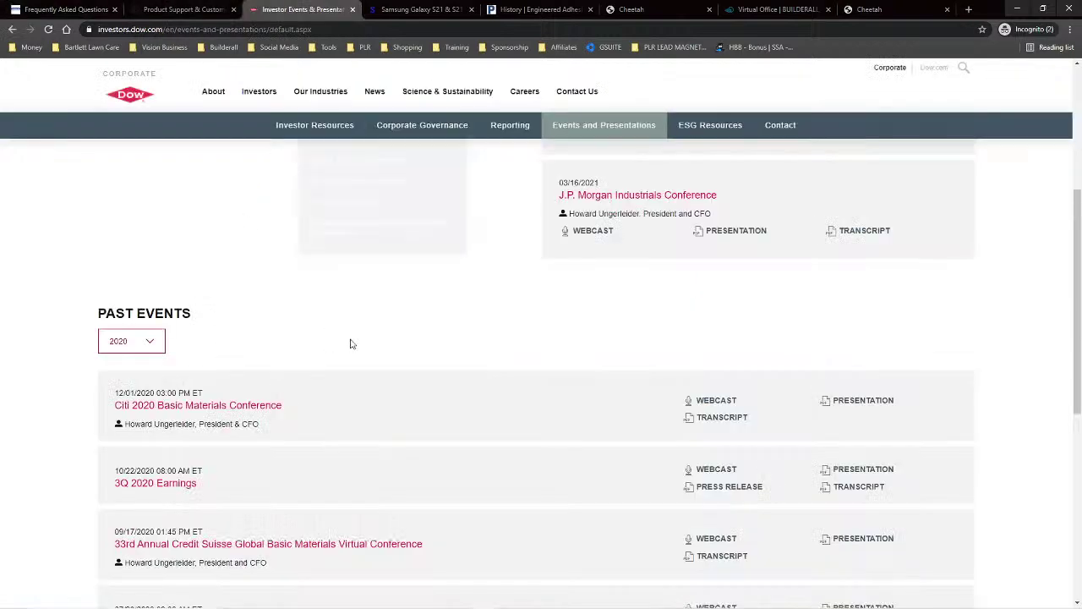
pyautogui.click(871, 10)
pyautogui.click(630, 9)
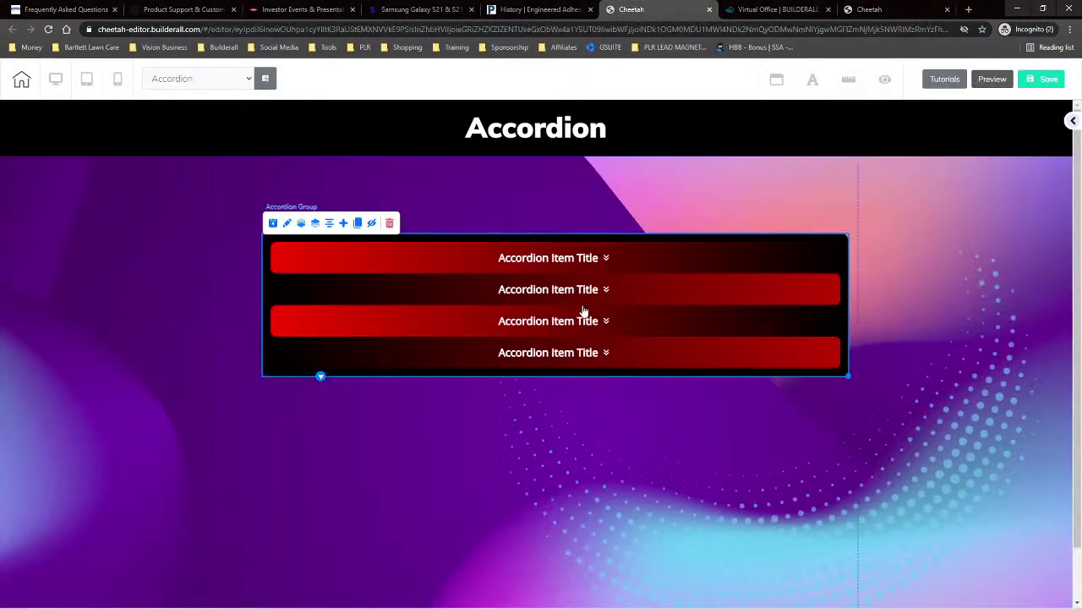
# Step: Delete the four-item accordion group from the page and close the floating Accordion settings window
pyautogui.click(389, 224)
pyautogui.click(634, 368)
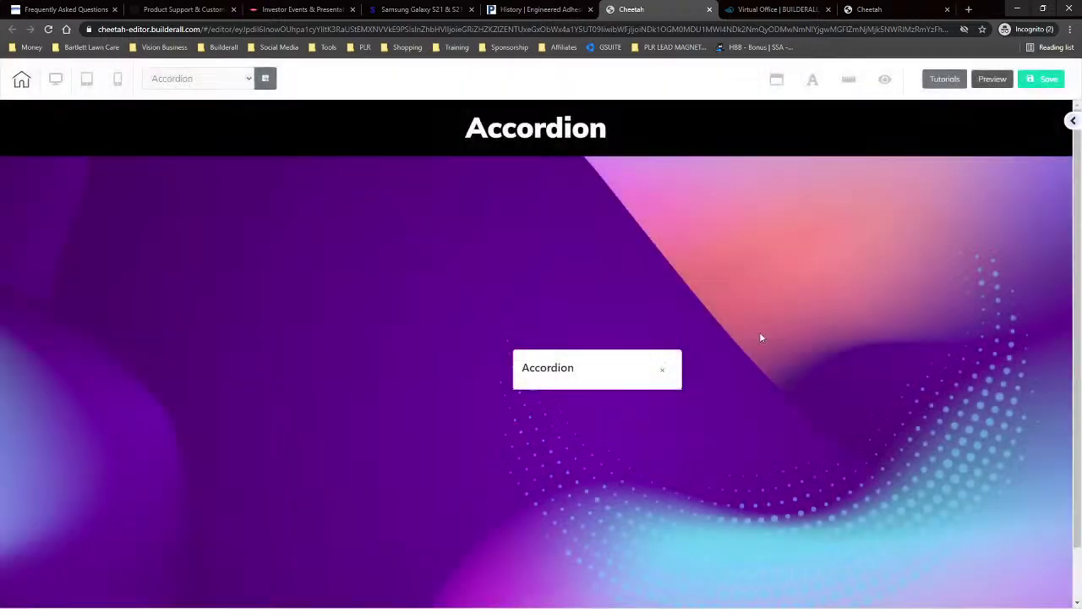
pyautogui.click(665, 371)
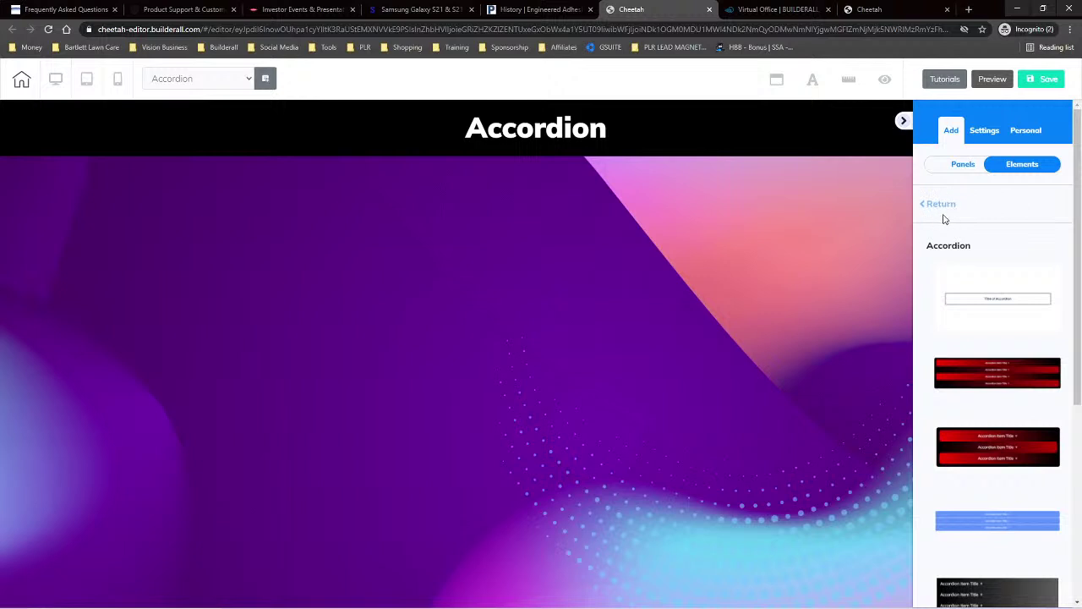
# Step: Add the plain white "Title of Accordion" element to the page below the heading and expand it to preview its content
pyautogui.scroll(-2, 993, 279)
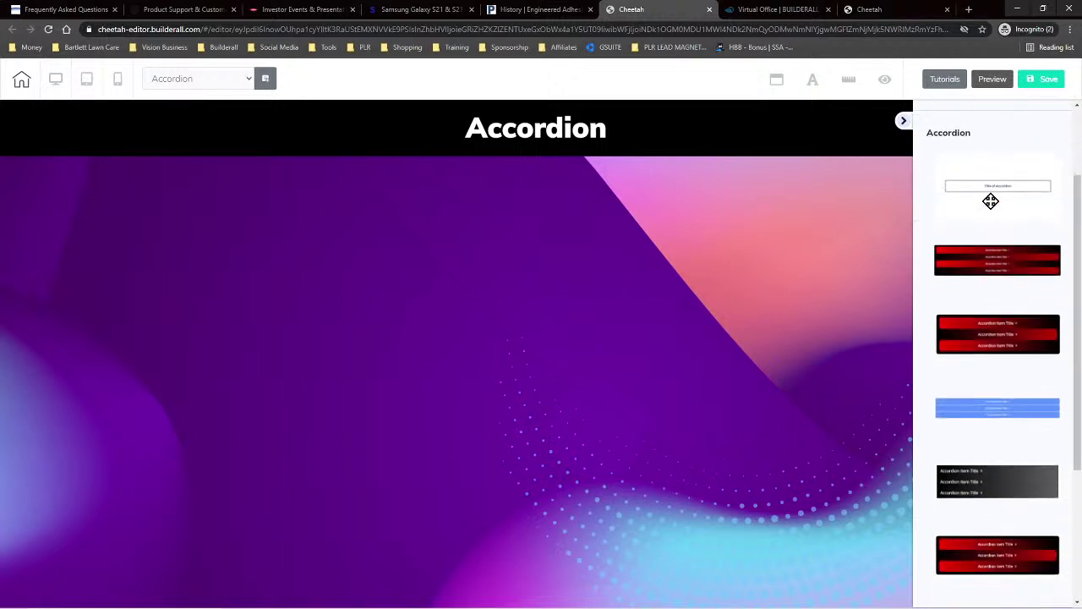
pyautogui.moveTo(997, 185); pyautogui.dragTo(382, 324)
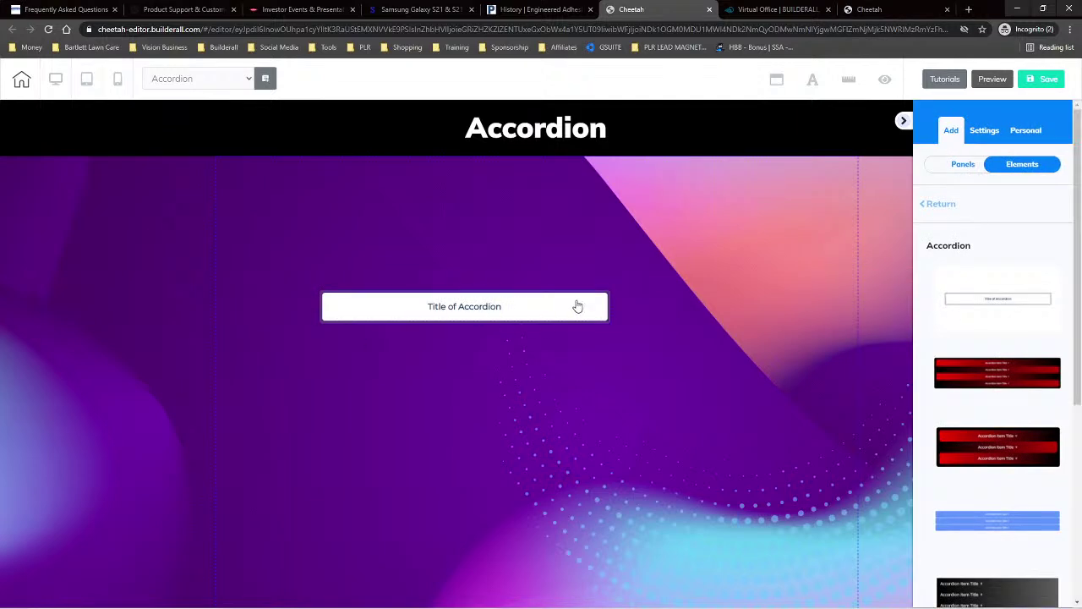
pyautogui.click(530, 309)
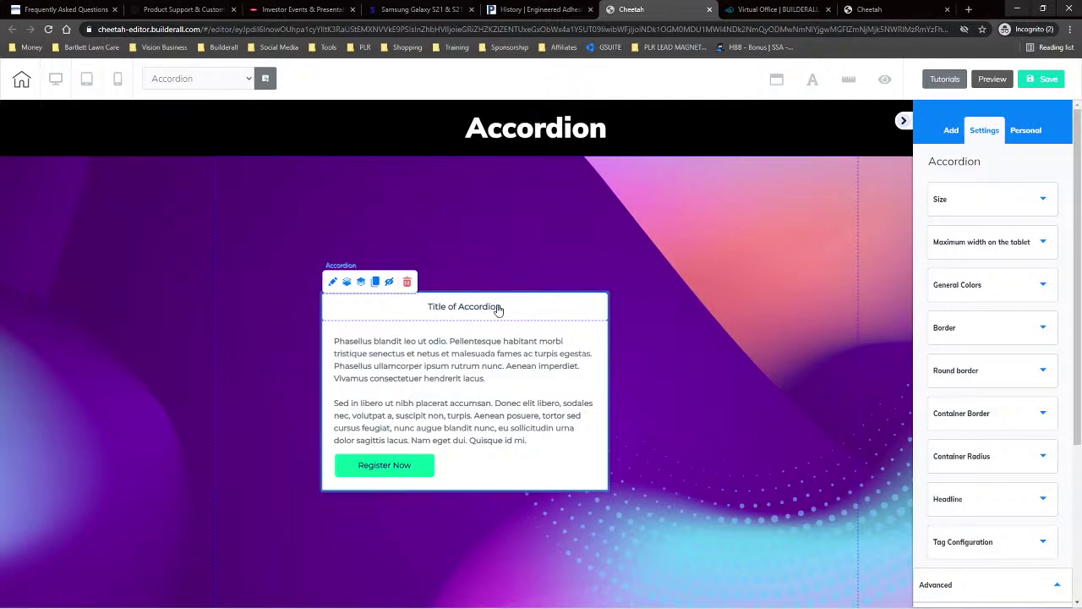
# Step: Collapse the accordion, examine the expandable questions on the Kimberly-Clark and Samsung FAQ pages, and return to the Cheetah editor
pyautogui.click(562, 303)
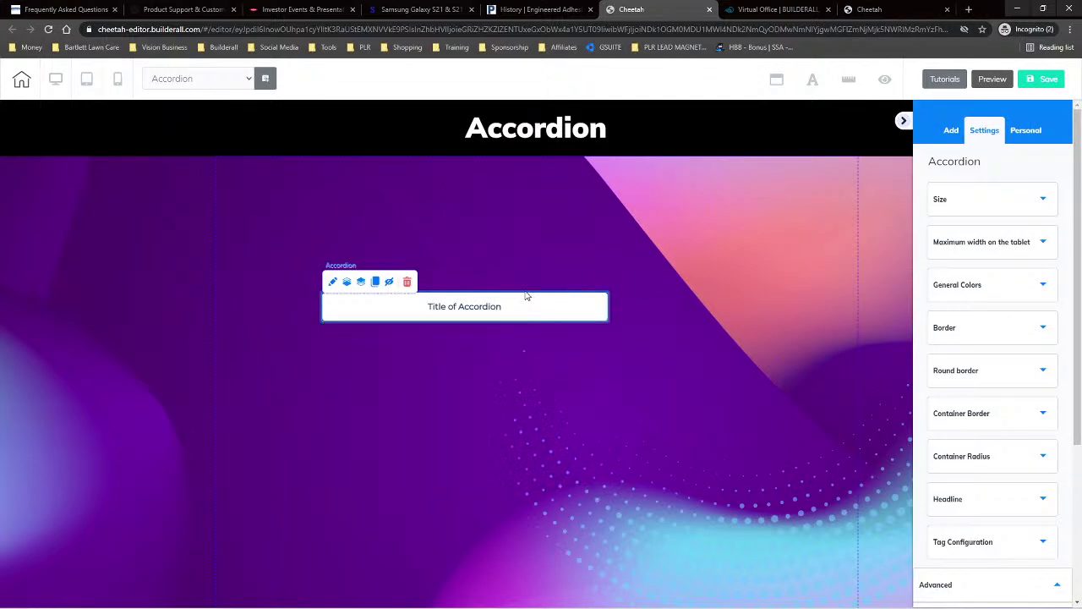
pyautogui.click(56, 8)
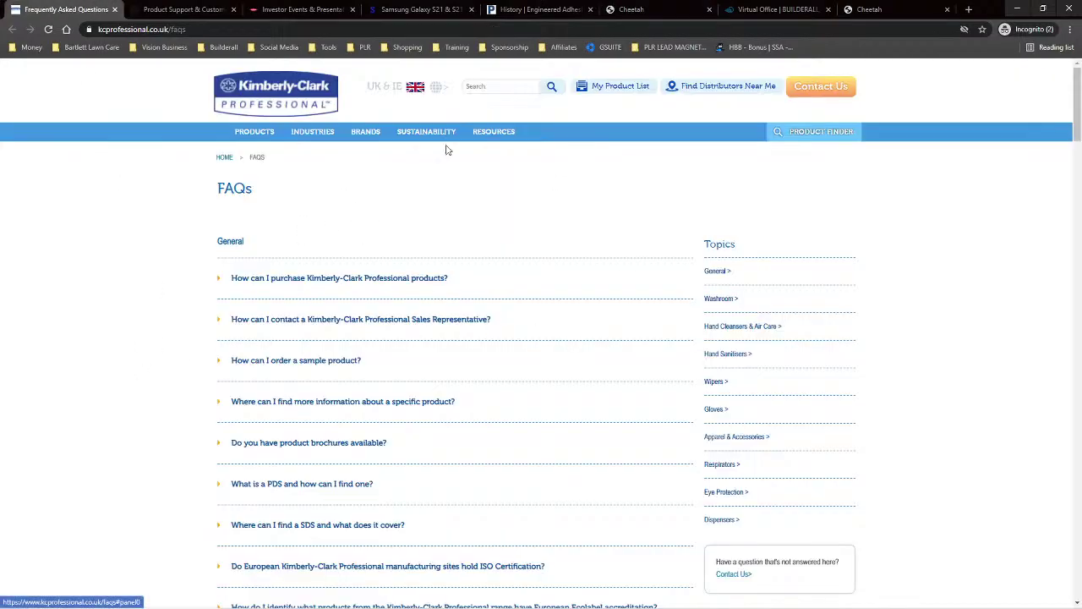
pyautogui.click(223, 281)
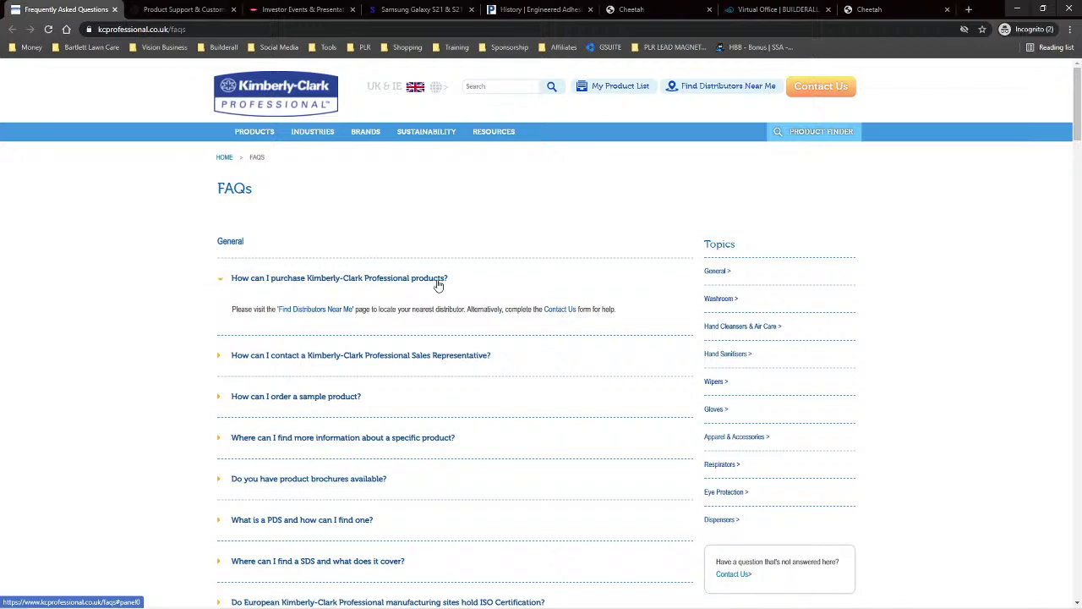
pyautogui.rightClick(365, 281)
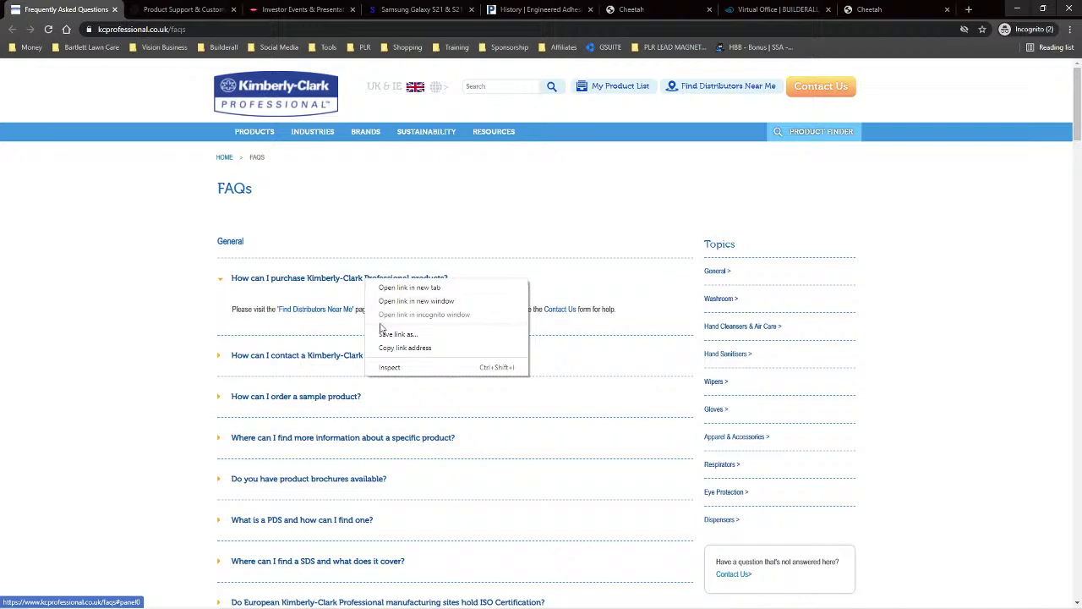
pyautogui.click(310, 226)
pyautogui.click(412, 7)
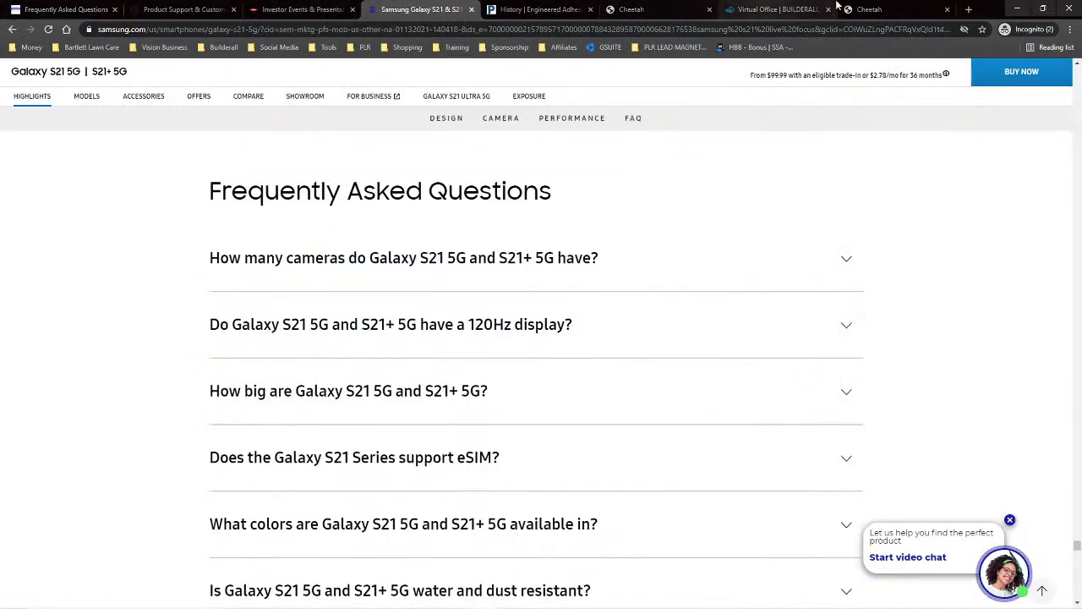
pyautogui.click(631, 9)
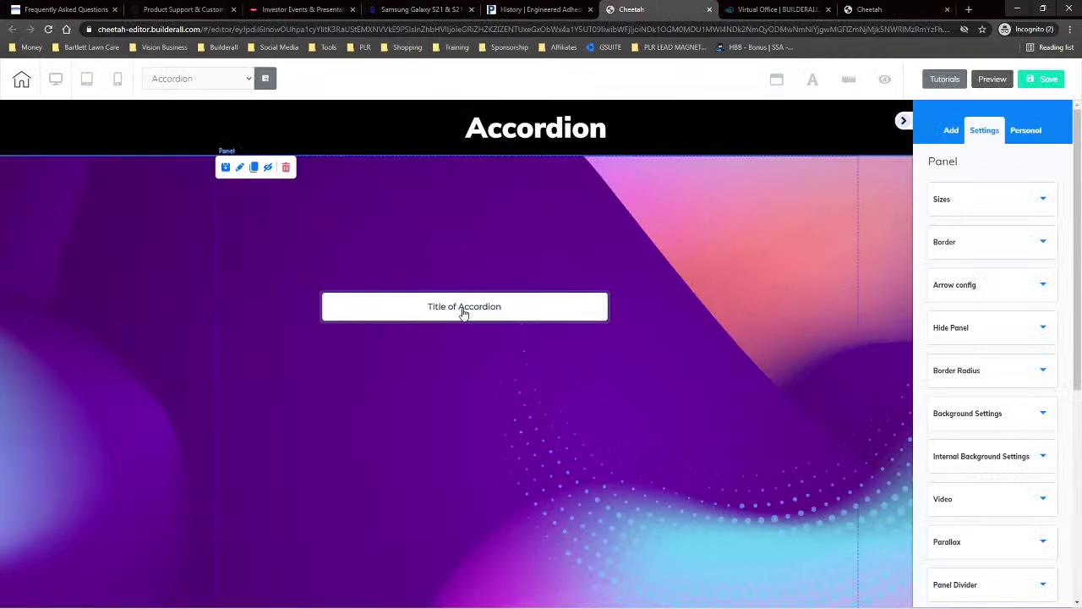
# Step: Make the accordion group's solid background color fully transparent, with an alpha of 0
pyautogui.click(489, 296)
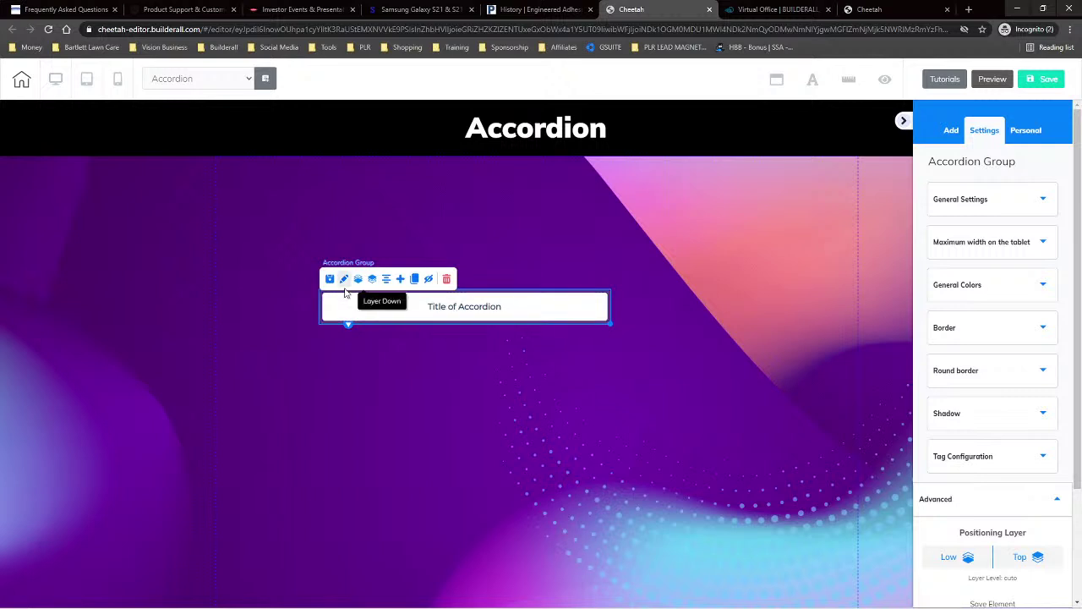
pyautogui.click(983, 287)
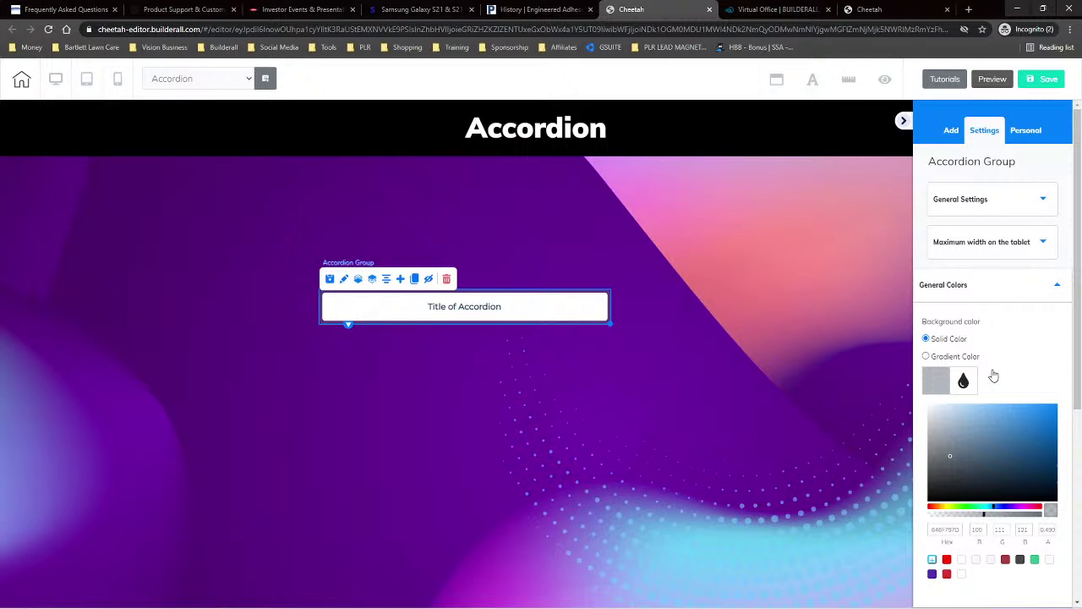
pyautogui.click(67, 9)
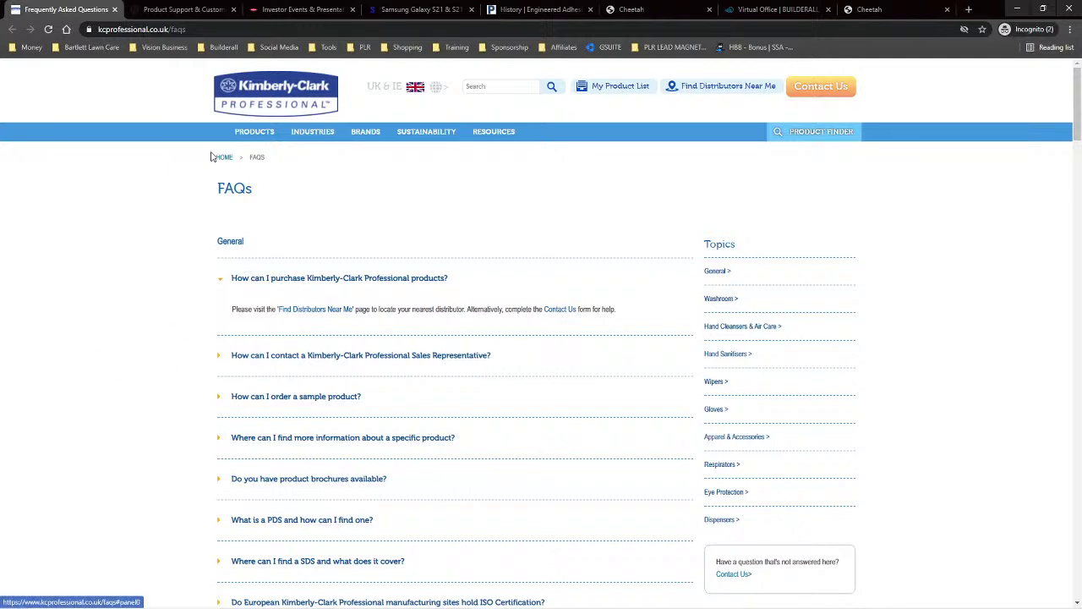
pyautogui.click(643, 9)
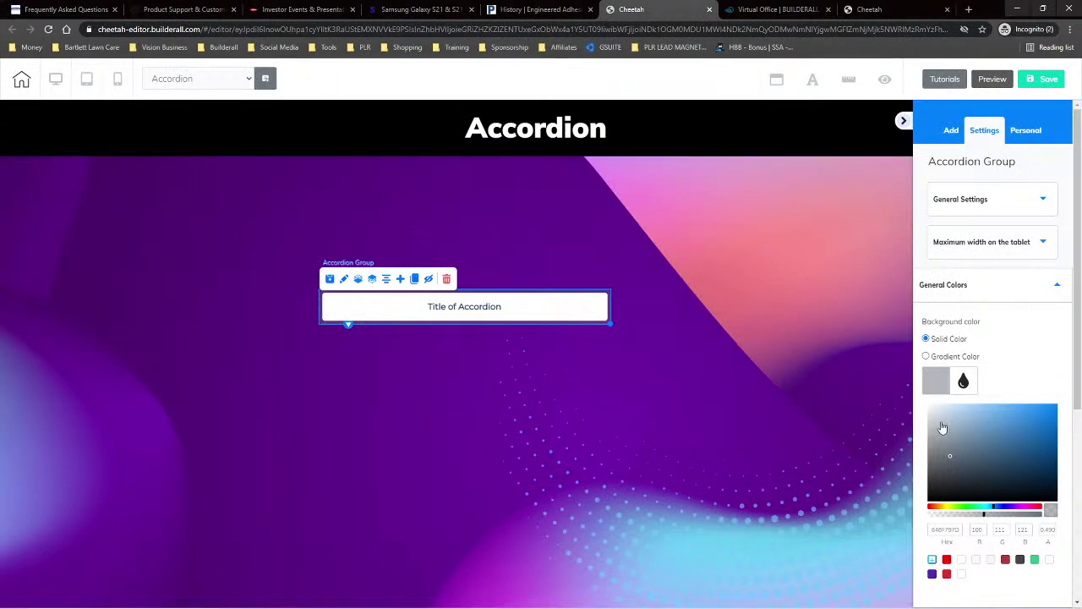
pyautogui.click(946, 514)
pyautogui.moveTo(946, 518); pyautogui.dragTo(926, 521)
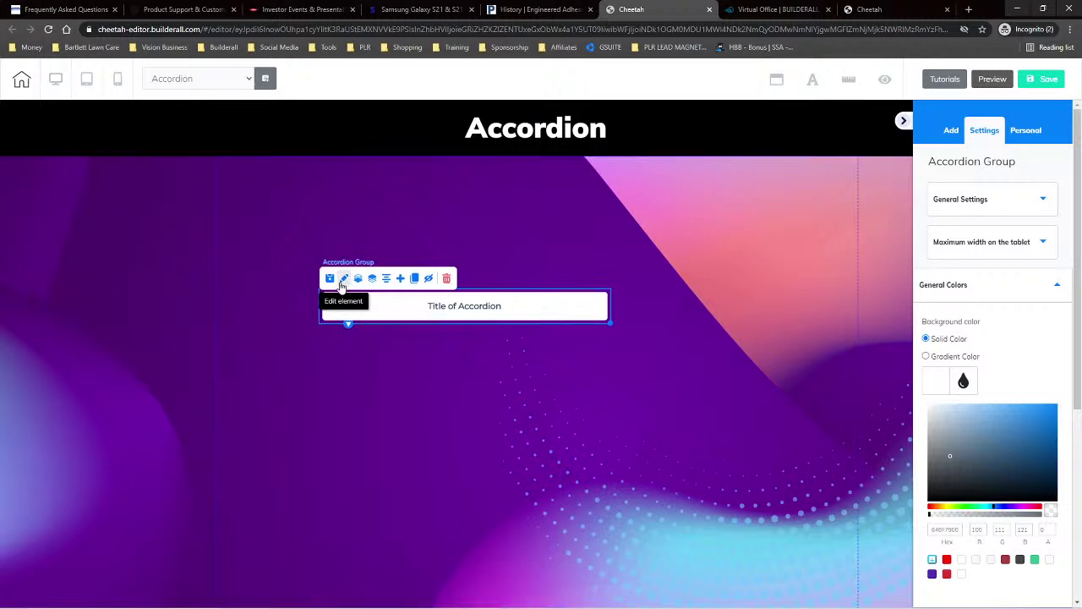
# Step: Select the accordion item inside the group and make its solid header color fully transparent, with an alpha of 0
pyautogui.click(385, 309)
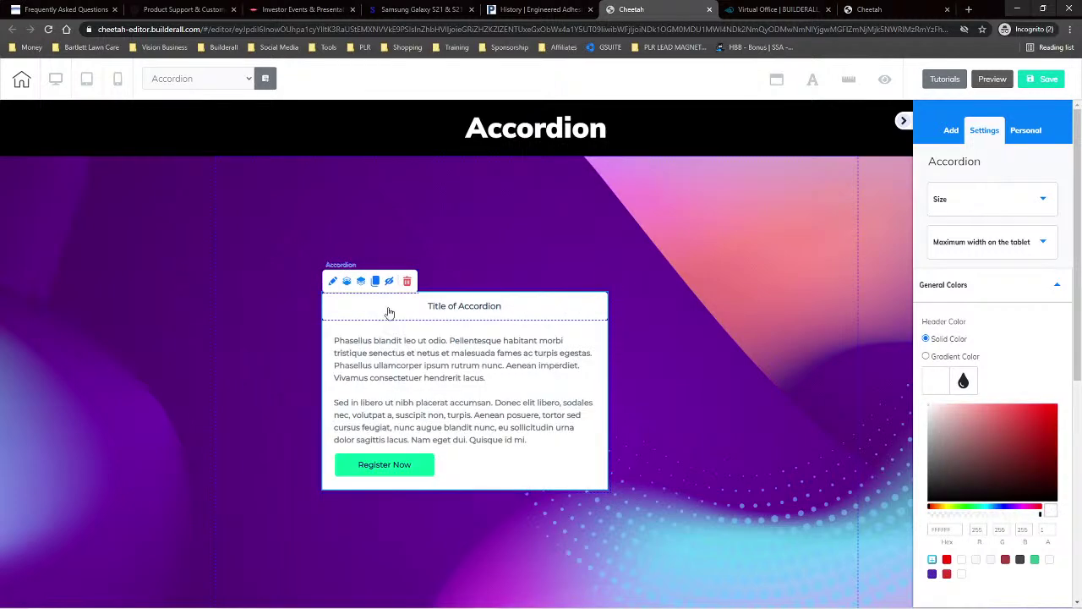
pyautogui.click(388, 312)
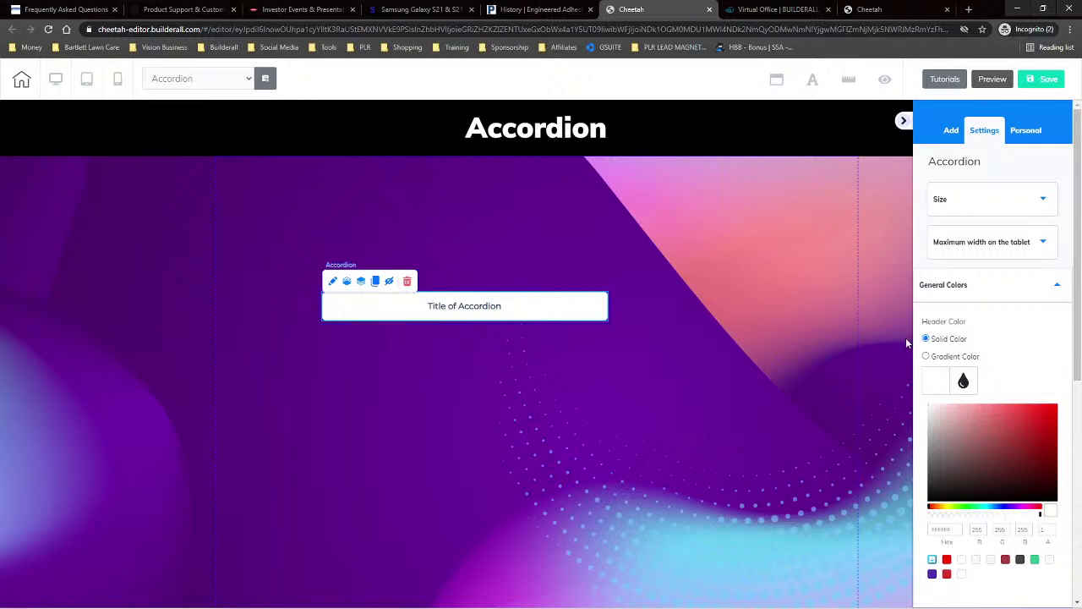
pyautogui.moveTo(964, 514); pyautogui.dragTo(903, 524)
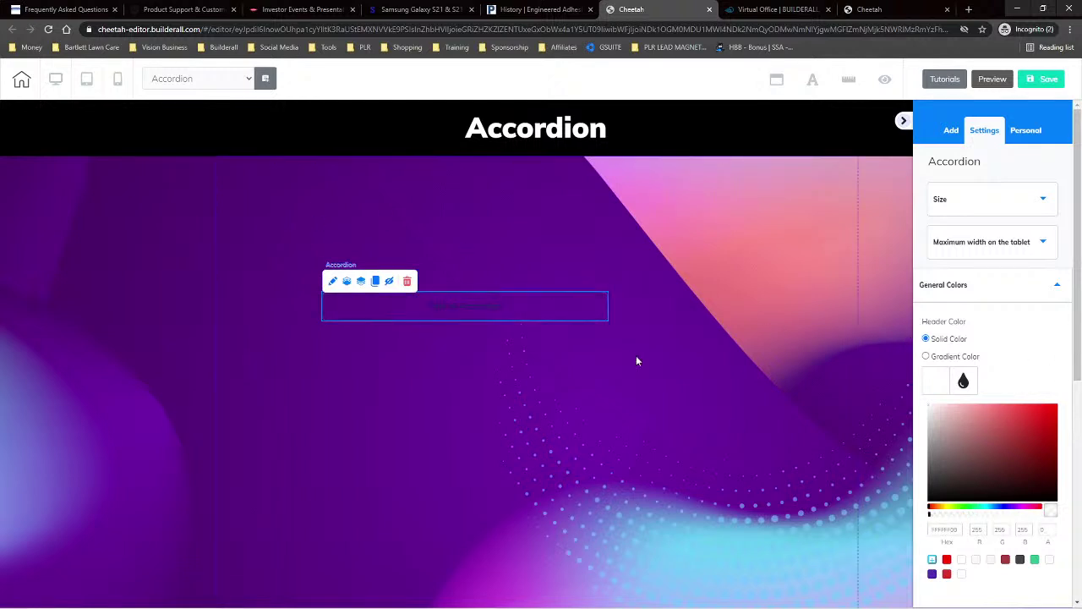
# Step: Replace the accordion's headline with "This is where you are going to get the anser to your question."
pyautogui.scroll(-5, 993, 542)
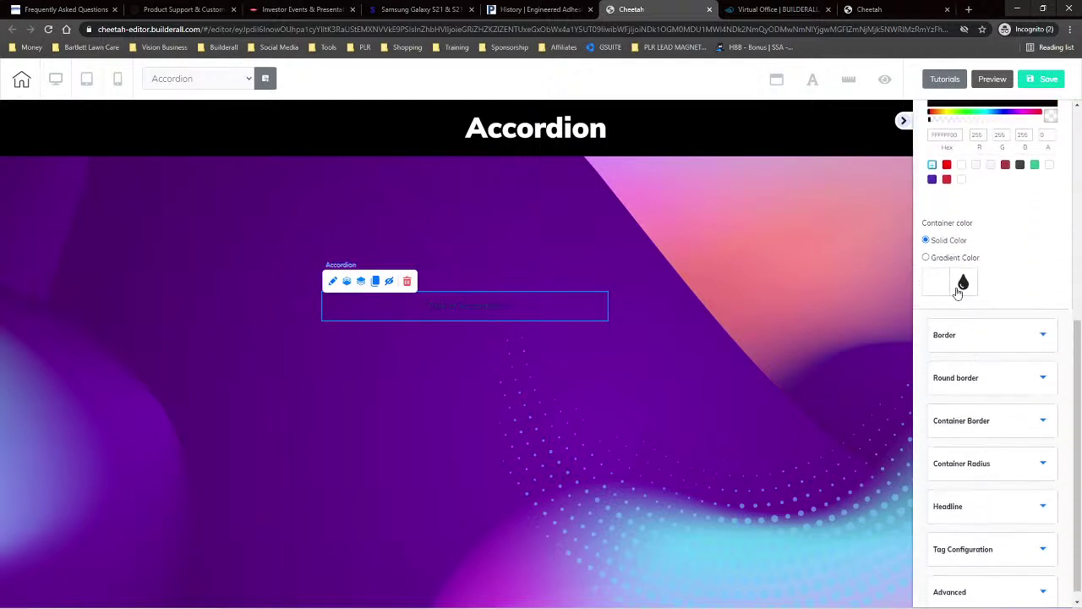
pyautogui.click(988, 507)
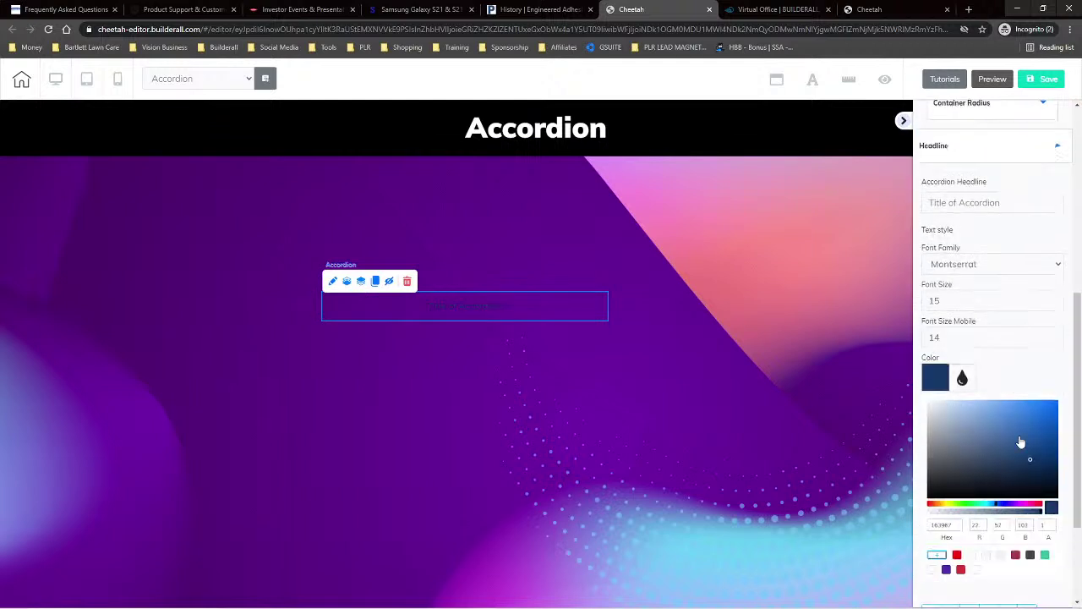
pyautogui.scroll(-2, 1008, 418)
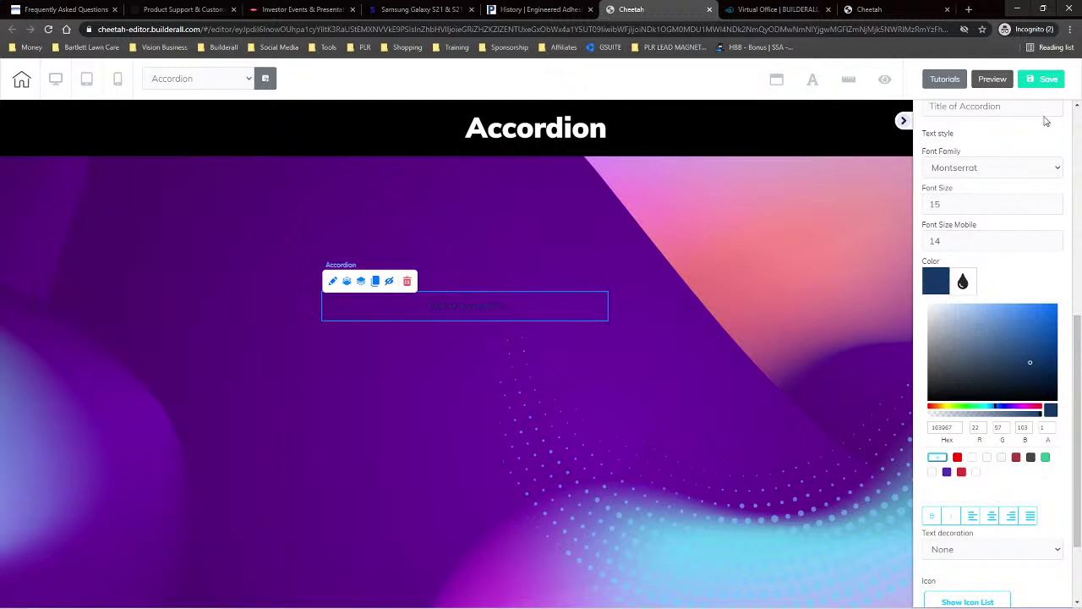
pyautogui.scroll(1, 1026, 162)
pyautogui.moveTo(1010, 213); pyautogui.dragTo(905, 225)
pyautogui.write('Th')
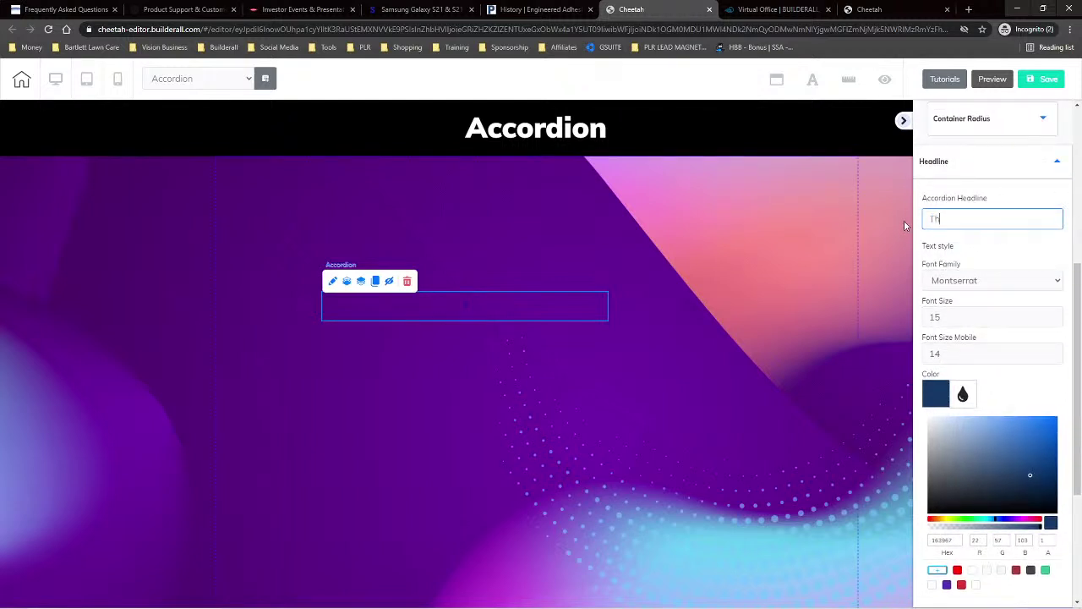
pyautogui.write('is is where you are f')
pyautogui.write('oing to g')
pyautogui.write('et the onser to')
pyautogui.write(' yo')
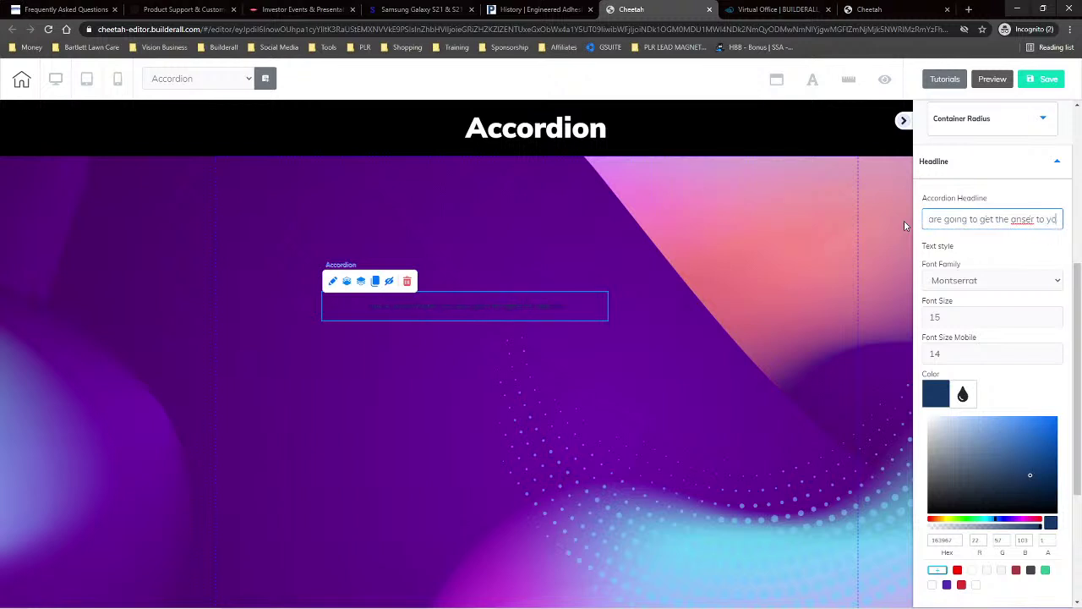
pyautogui.write('ur questions')
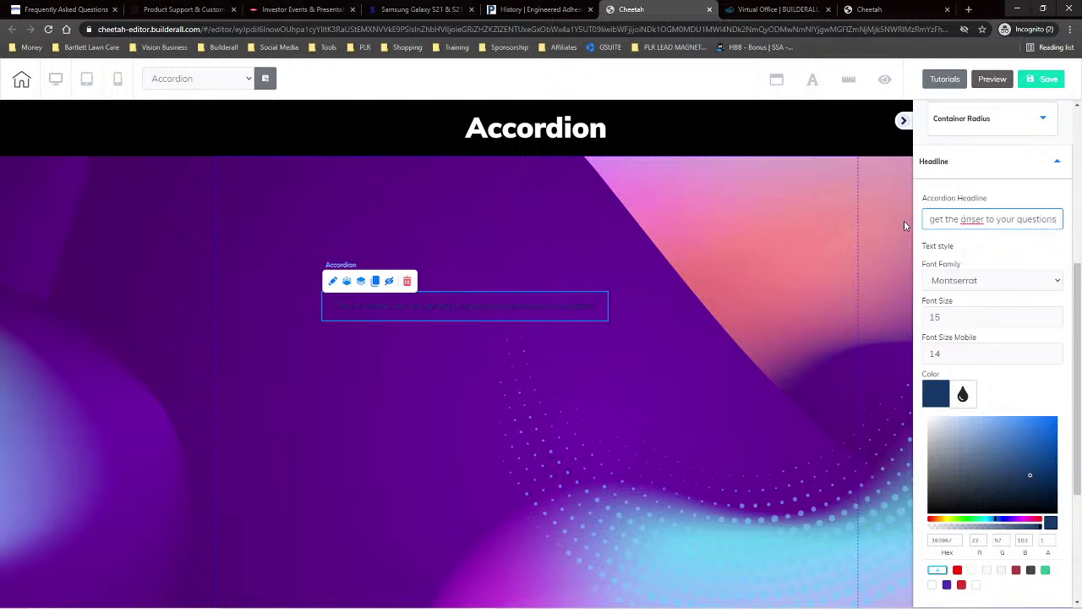
pyautogui.press('BackSpace')
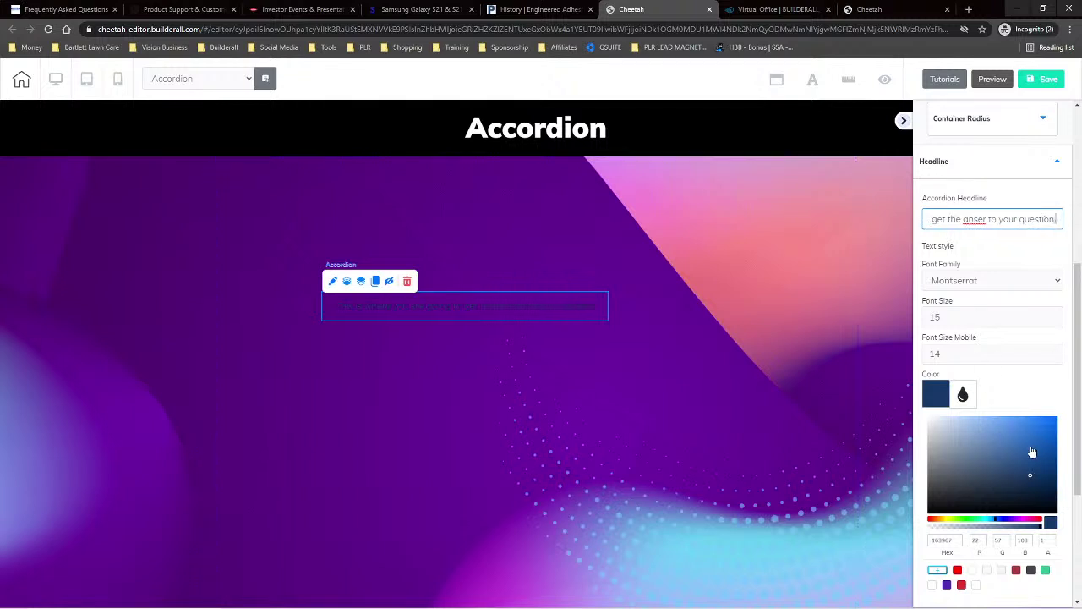
pyautogui.write('.')
# Step: Set the accordion headline's text color to white (FFFFFF) and its font size to 20
pyautogui.moveTo(956, 459); pyautogui.dragTo(928, 423)
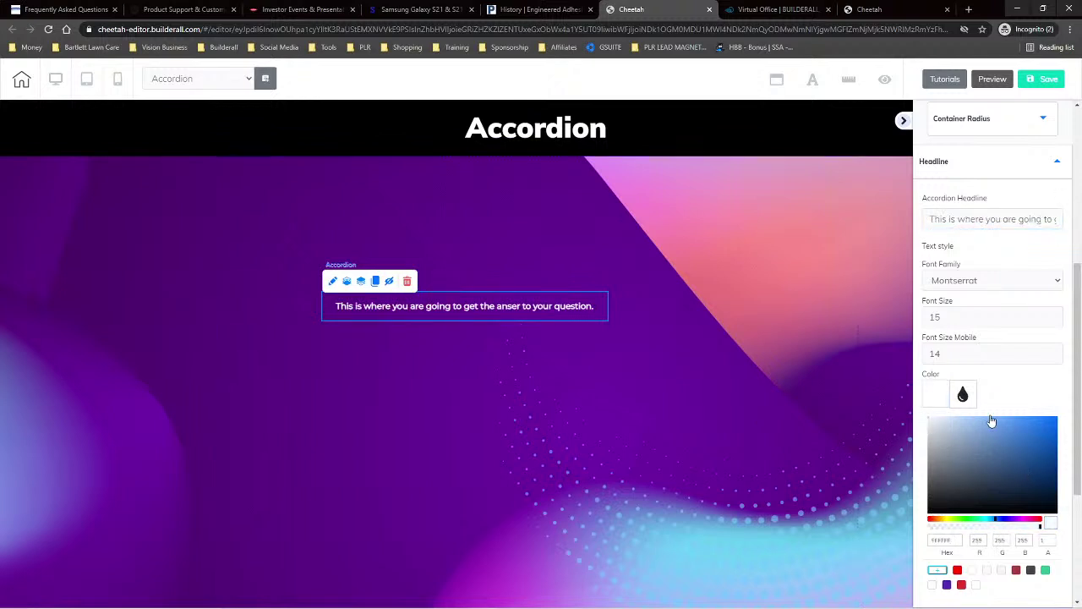
pyautogui.scroll(-1, 1026, 381)
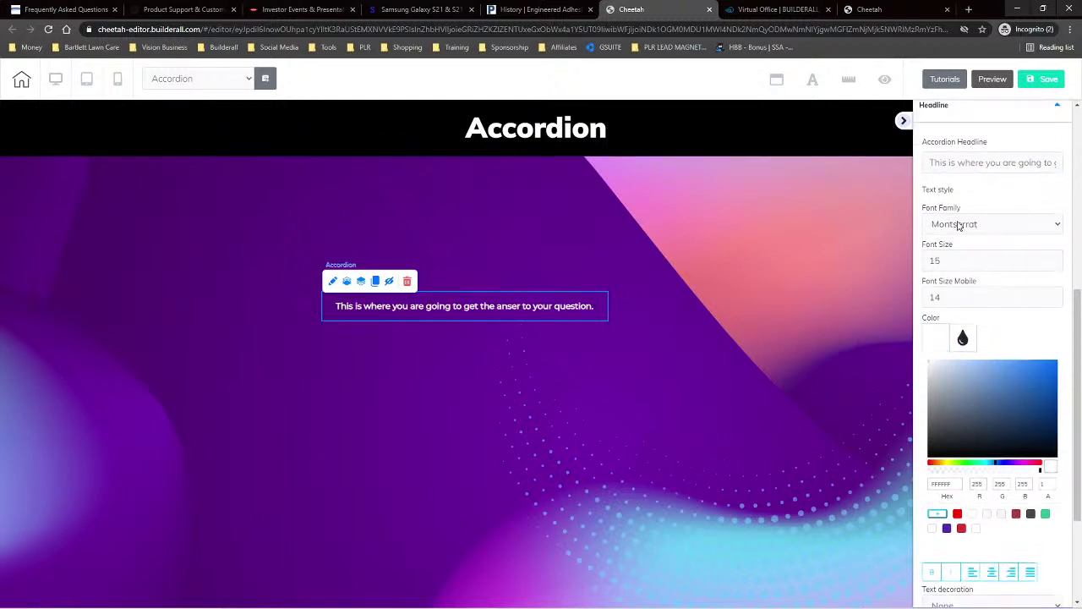
pyautogui.click(1056, 258)
pyautogui.click(1056, 258)
pyautogui.click(1056, 258)
pyautogui.click(1056, 258)
pyautogui.click(1056, 258)
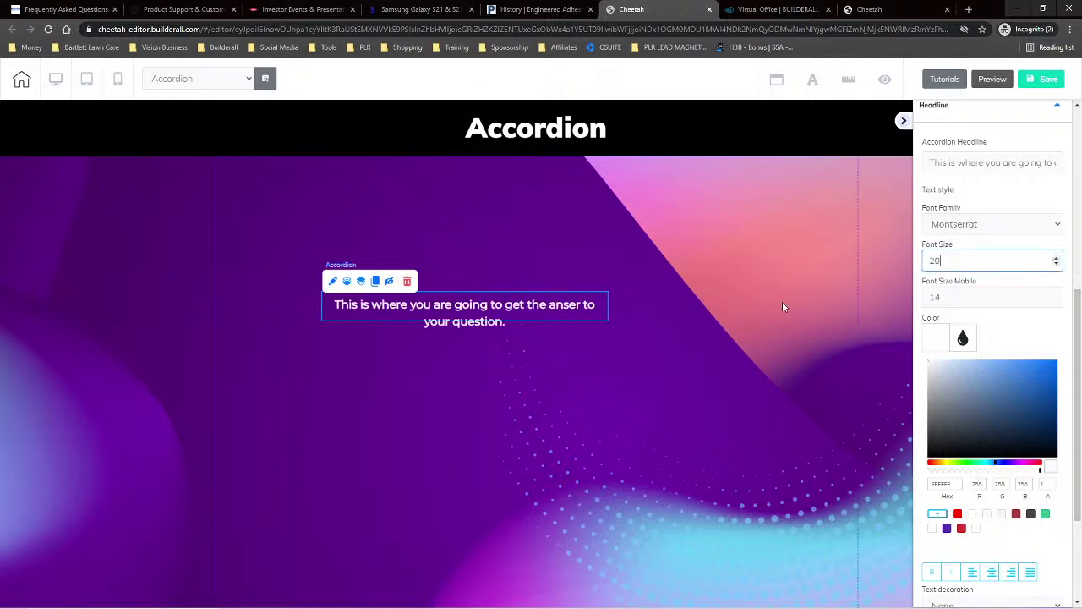
# Step: Expand the accordion and set its header height to 139 so the two-line headline fits
pyautogui.click(600, 319)
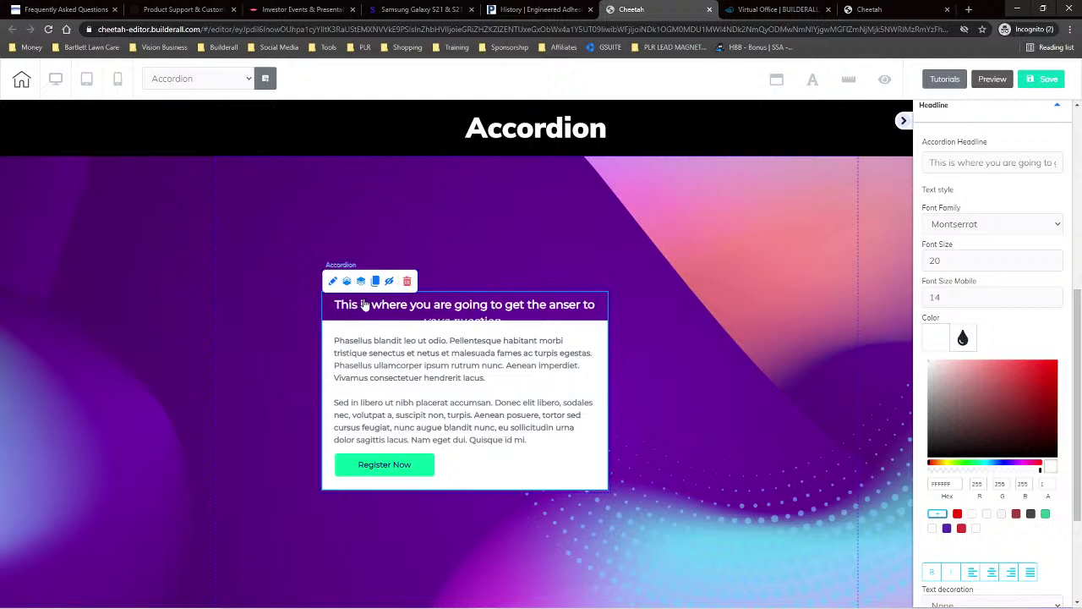
pyautogui.scroll(5, 1019, 420)
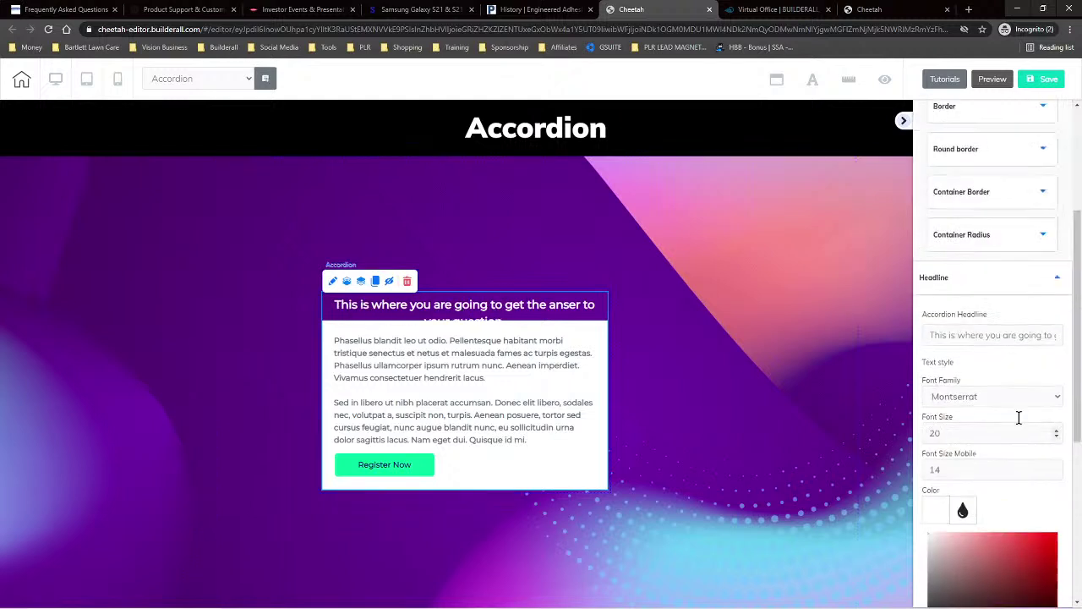
pyautogui.click(976, 200)
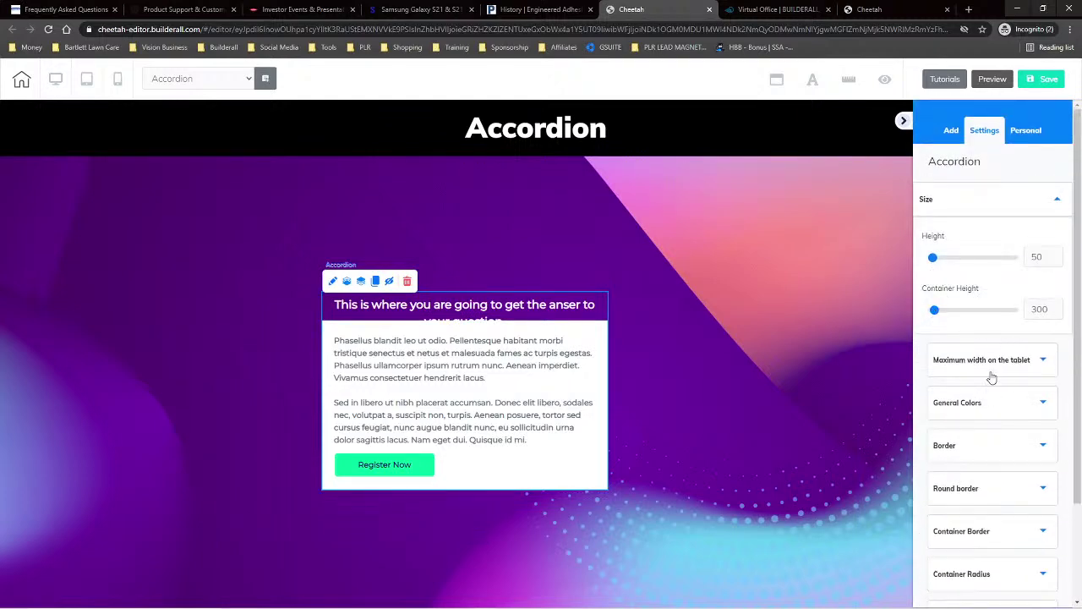
pyautogui.scroll(-2, 985, 520)
pyautogui.click(989, 465)
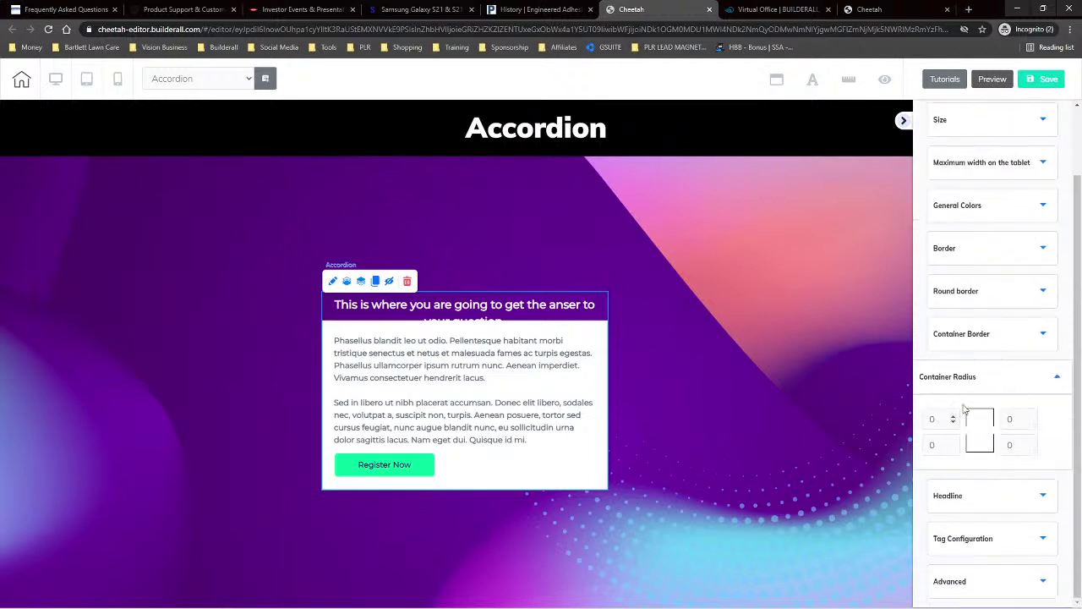
pyautogui.click(970, 335)
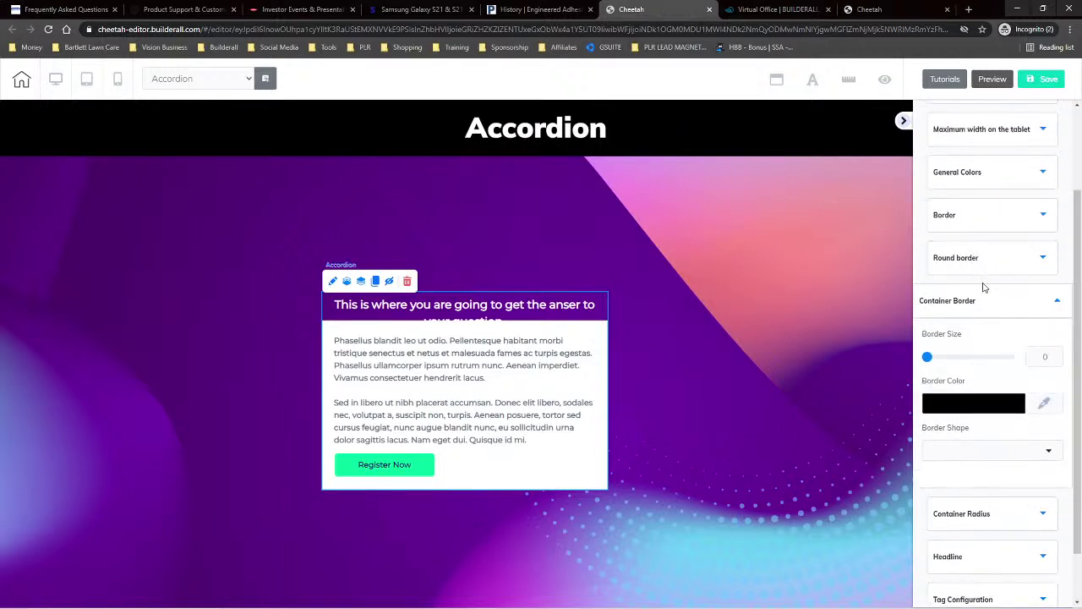
pyautogui.scroll(2, 984, 288)
pyautogui.click(947, 199)
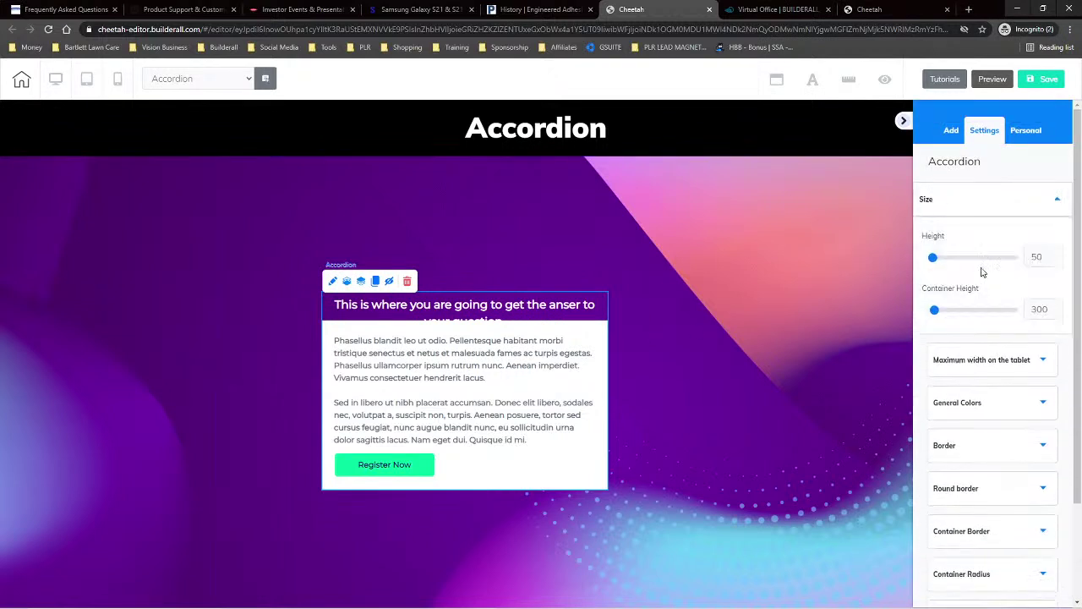
pyautogui.moveTo(943, 263); pyautogui.dragTo(943, 263)
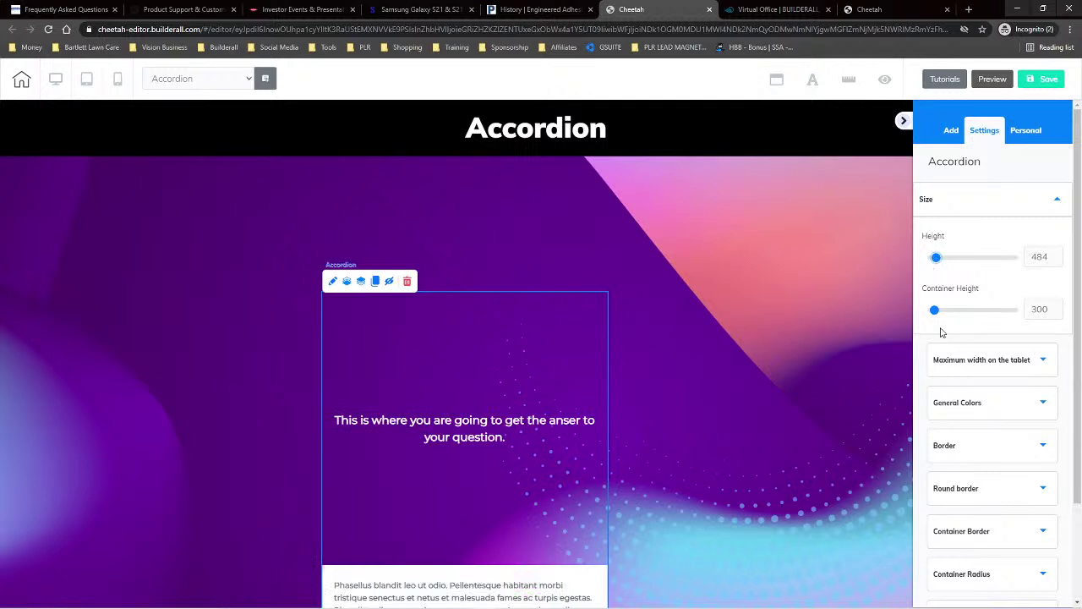
pyautogui.moveTo(937, 256); pyautogui.dragTo(934, 257)
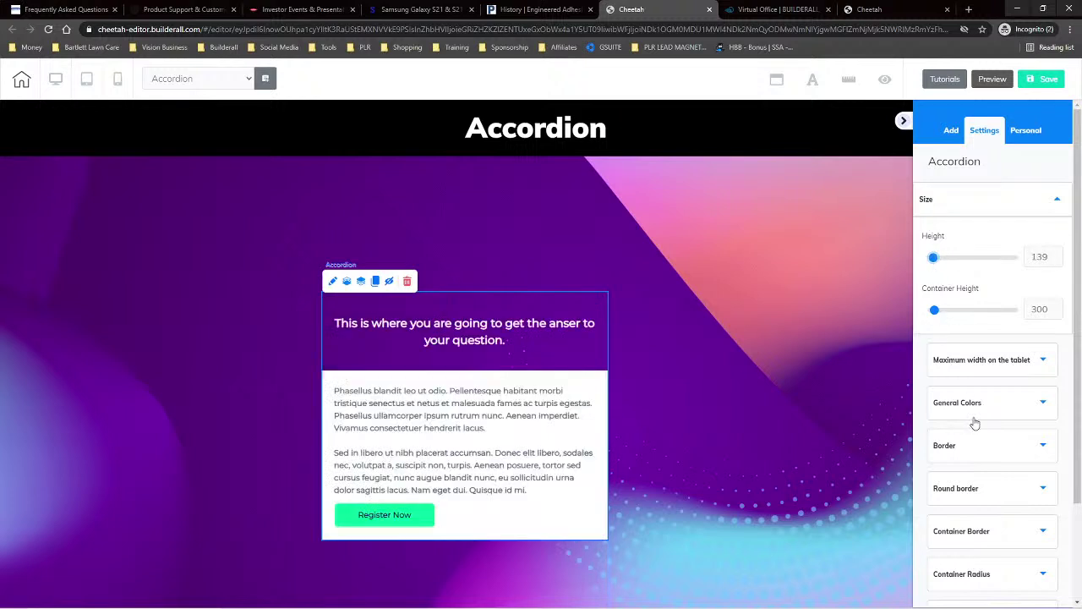
# Step: Select the accordion group and set its internal padding to 4 left and right, 0 at the top and 18 at the bottom
pyautogui.click(455, 290)
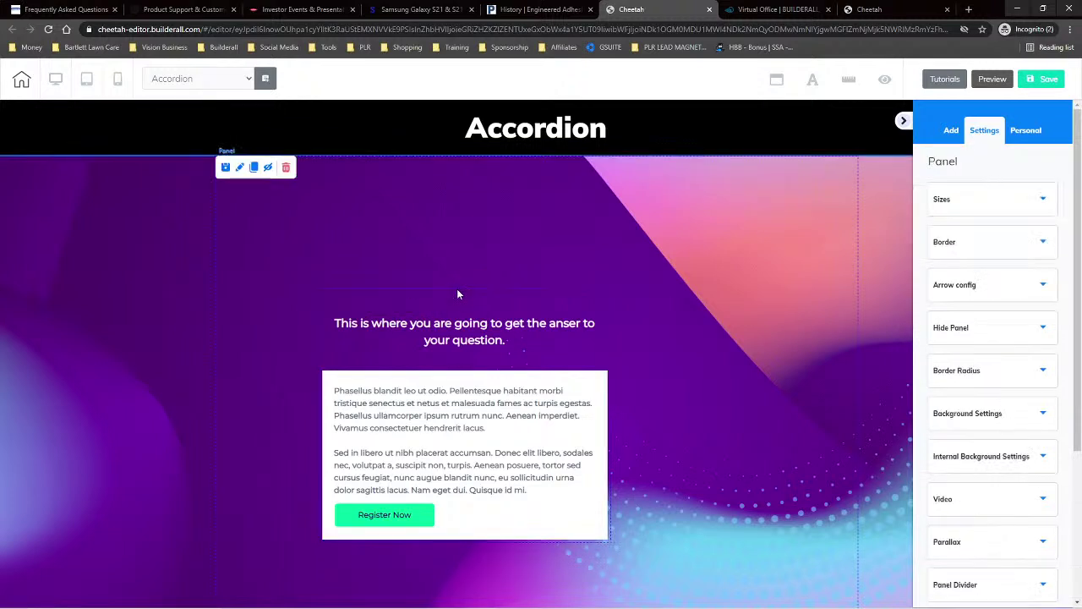
pyautogui.click(457, 291)
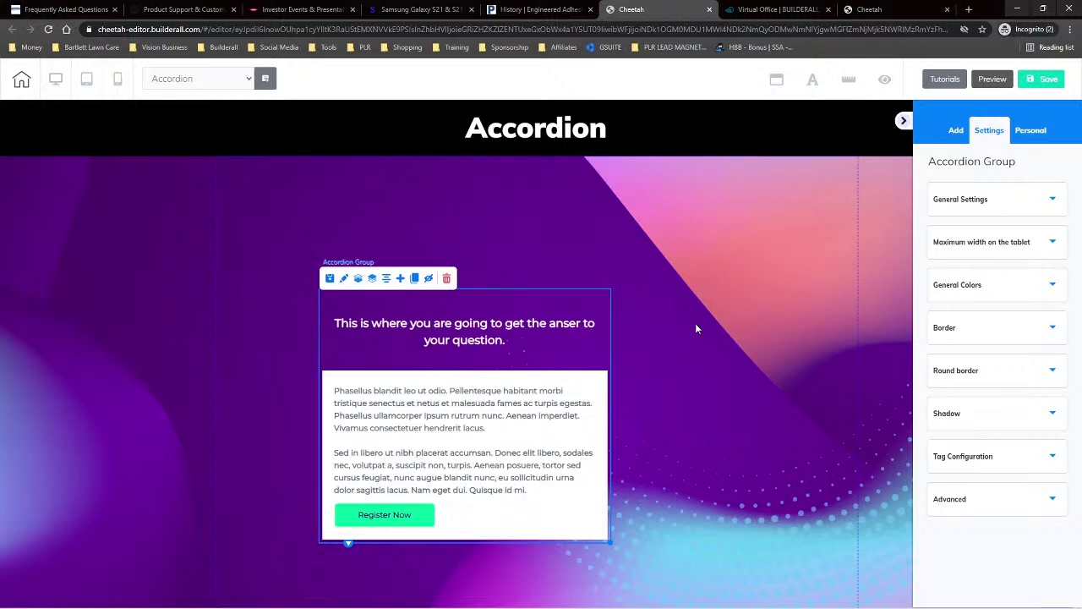
pyautogui.click(981, 210)
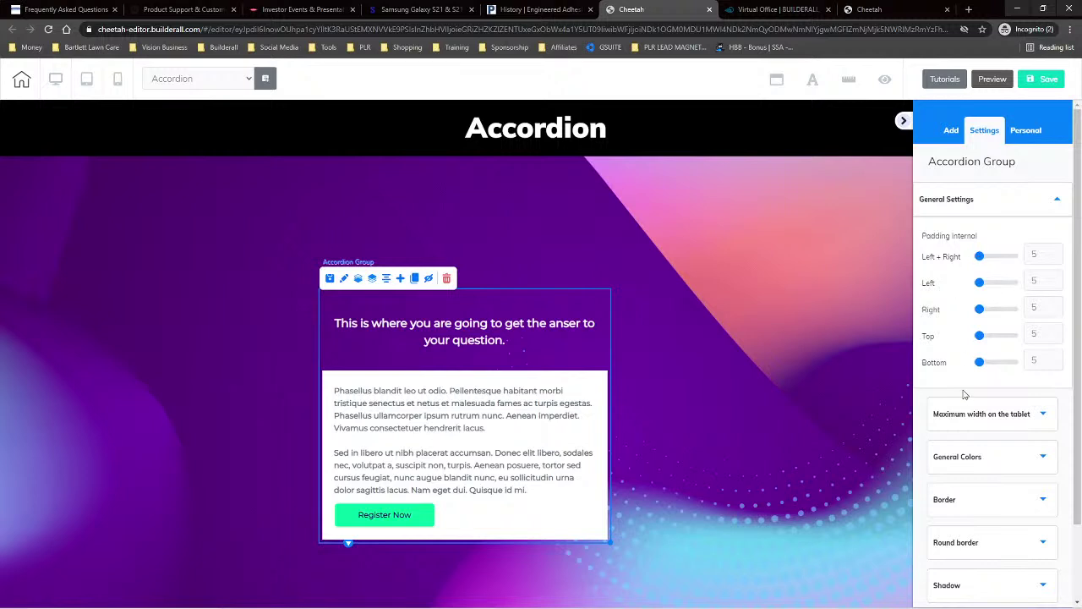
pyautogui.moveTo(981, 260); pyautogui.dragTo(979, 259)
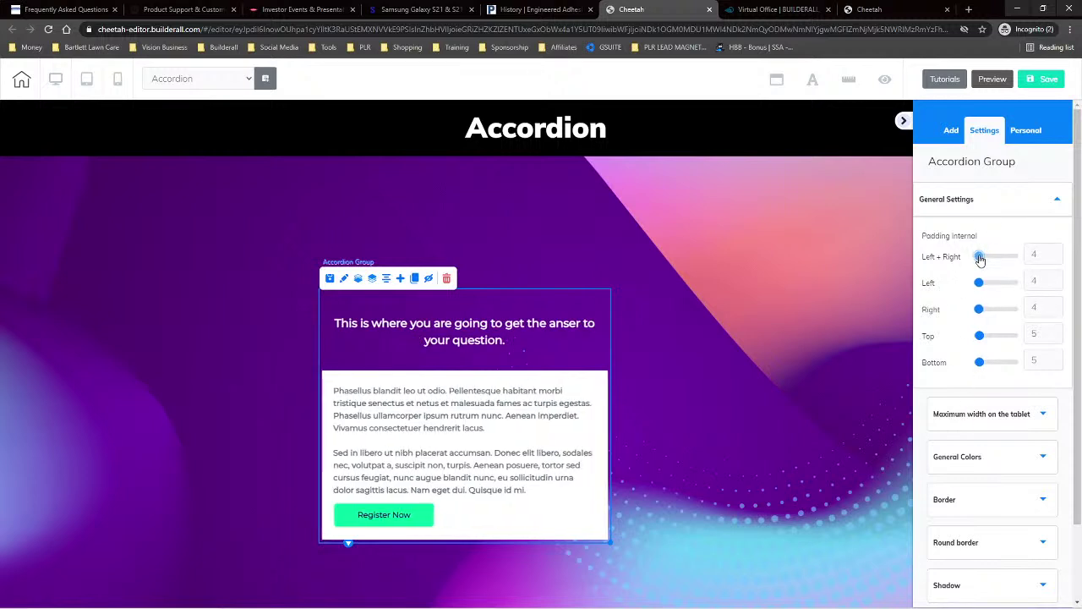
pyautogui.moveTo(981, 336); pyautogui.dragTo(984, 361)
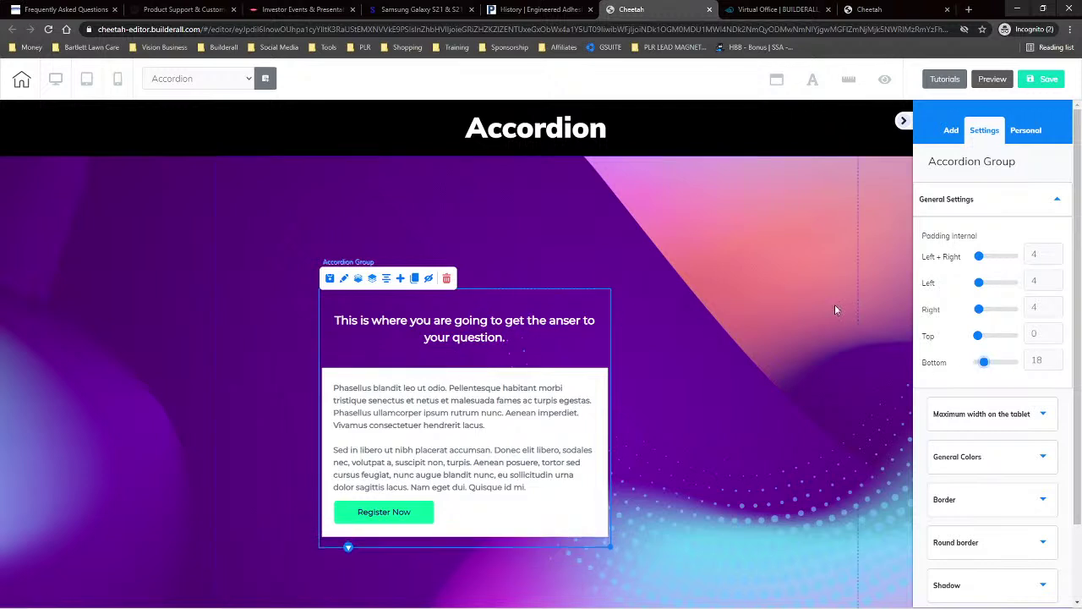
pyautogui.scroll(-2, 1015, 526)
pyautogui.scroll(2, 1007, 518)
pyautogui.scroll(-2, 981, 542)
pyautogui.click(964, 580)
pyautogui.scroll(-1, 1006, 465)
pyautogui.scroll(2, 990, 461)
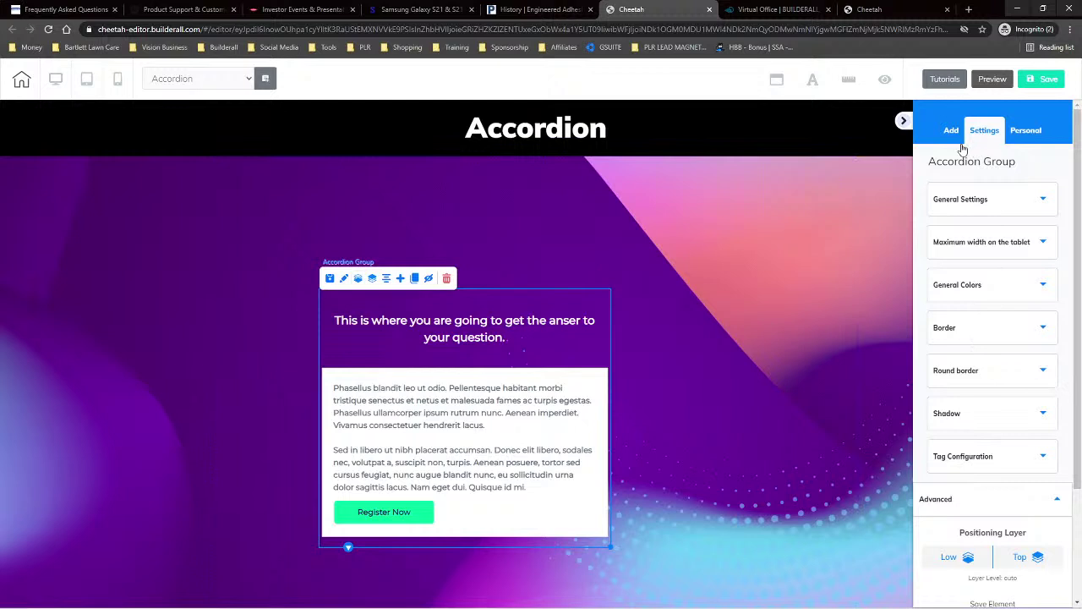
pyautogui.click(967, 201)
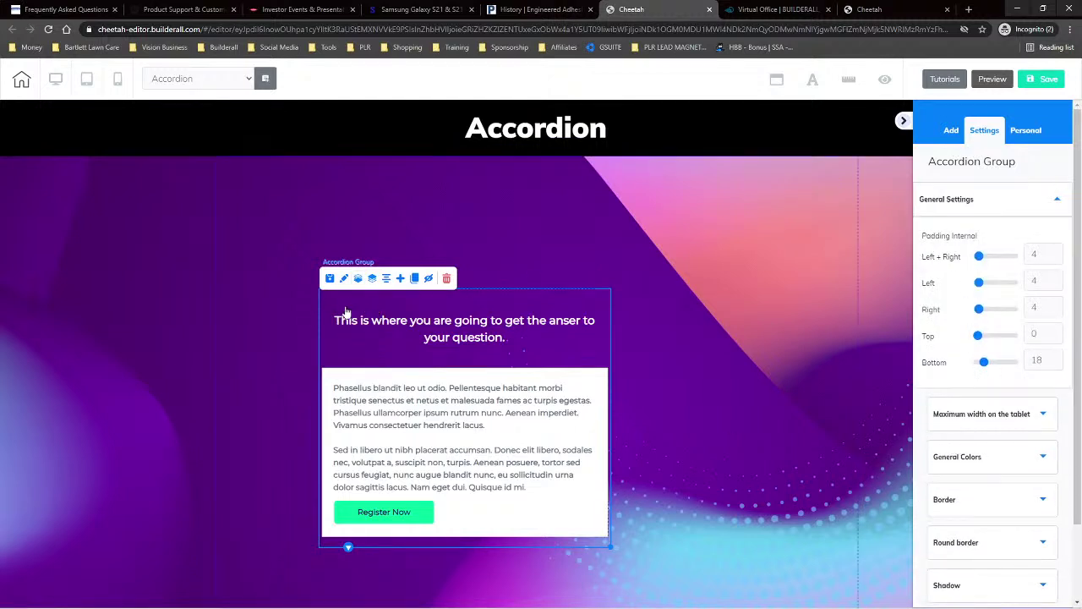
# Step: Select the expanded accordion item inside the group and reduce its headline's font size to 15
pyautogui.click(460, 327)
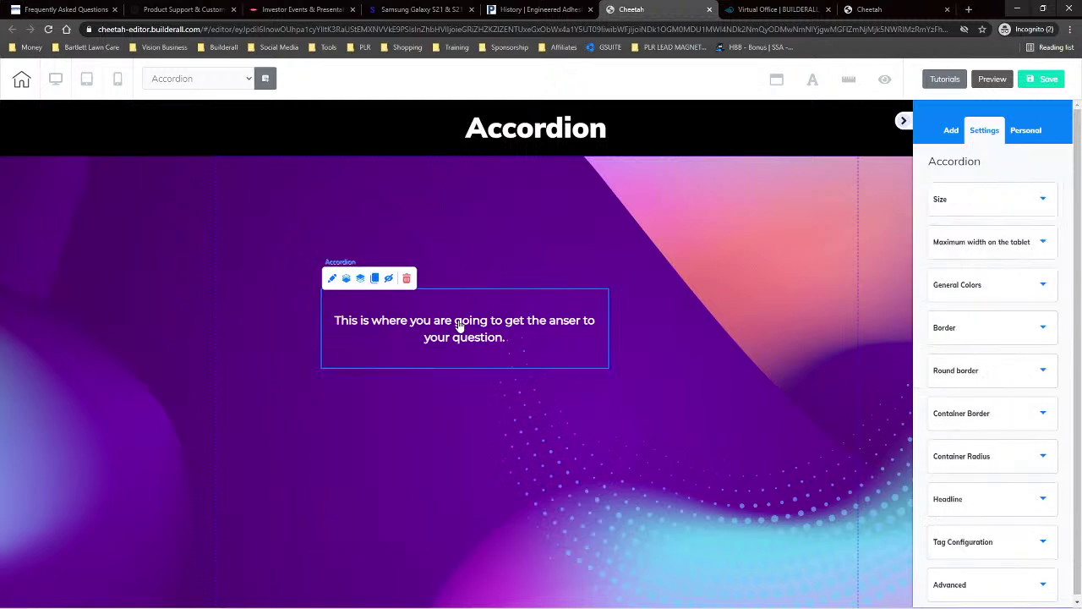
pyautogui.click(460, 327)
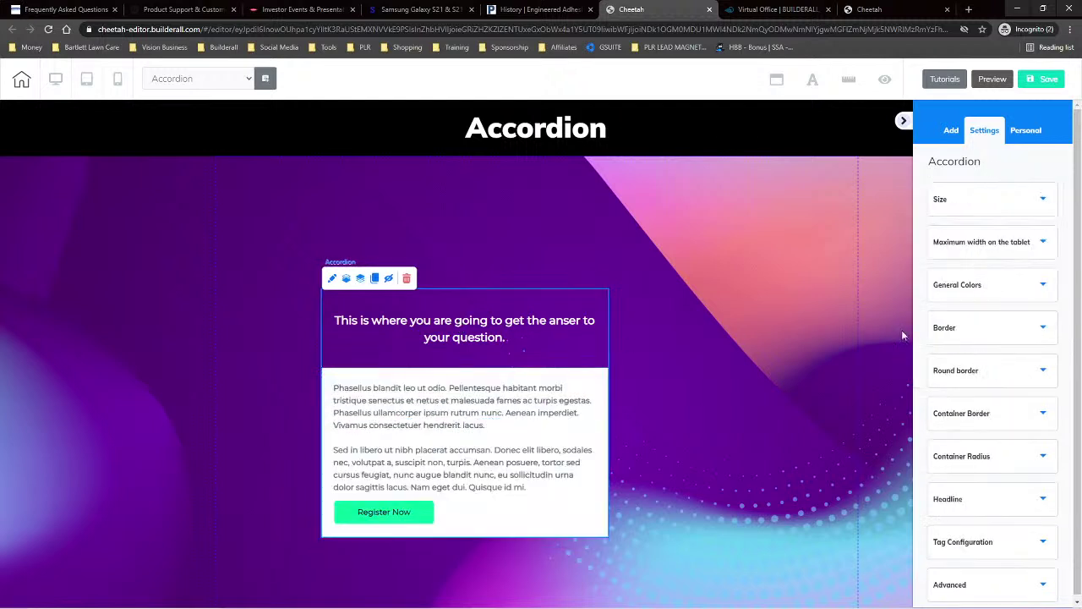
pyautogui.click(971, 500)
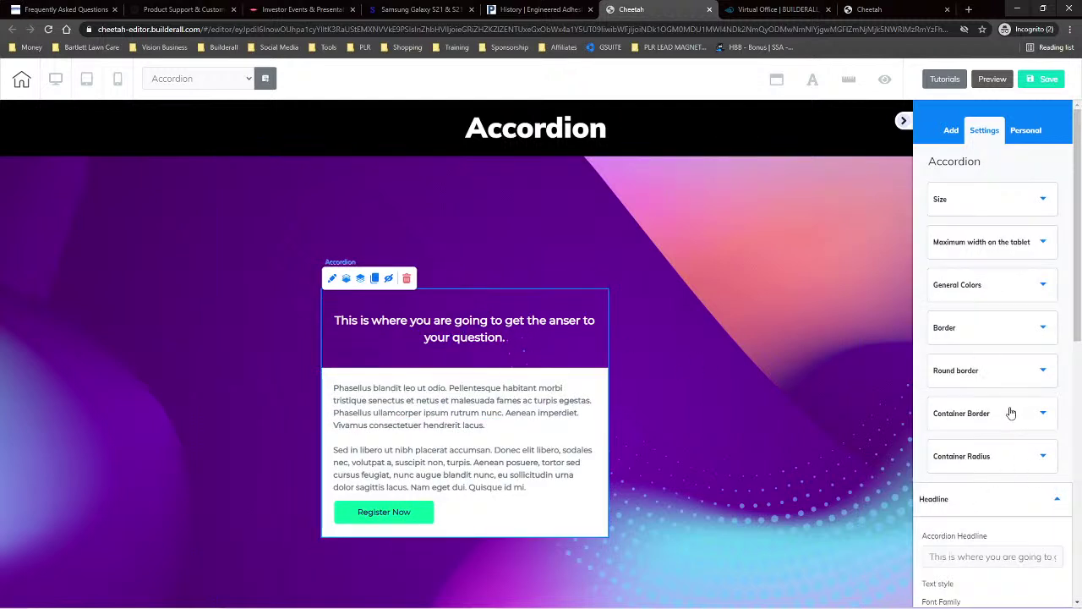
pyautogui.scroll(-3, 1011, 412)
pyautogui.scroll(5, 1006, 406)
pyautogui.click(985, 203)
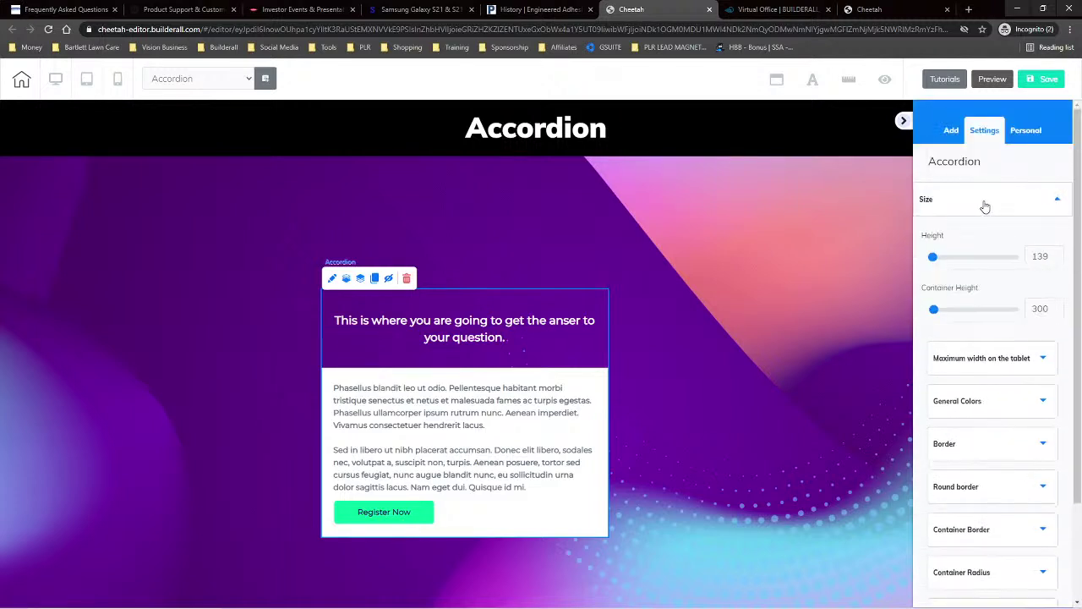
pyautogui.click(985, 203)
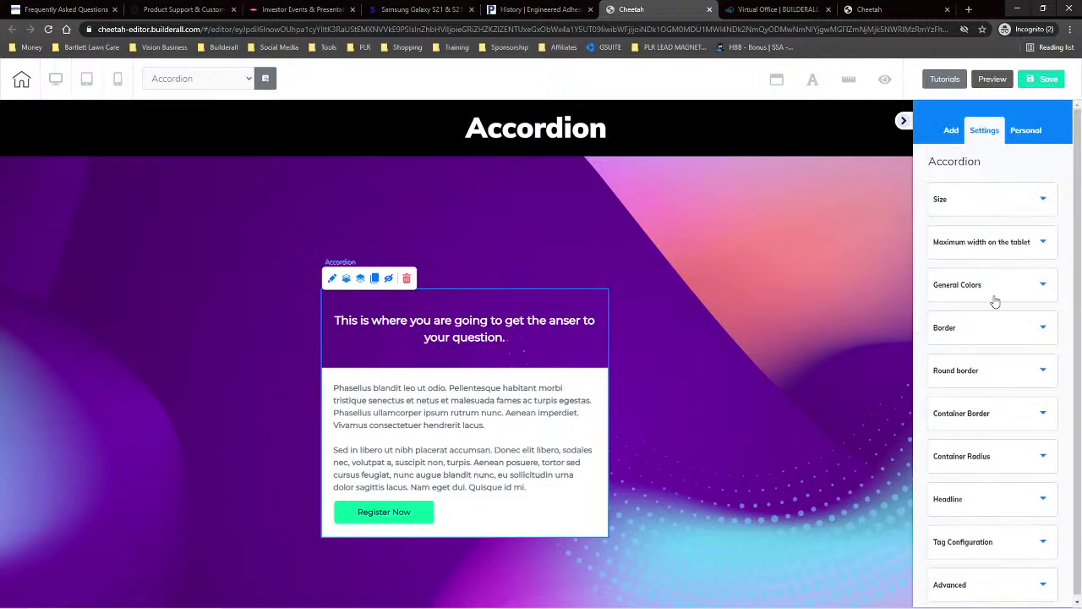
pyautogui.click(981, 499)
pyautogui.scroll(-3, 973, 374)
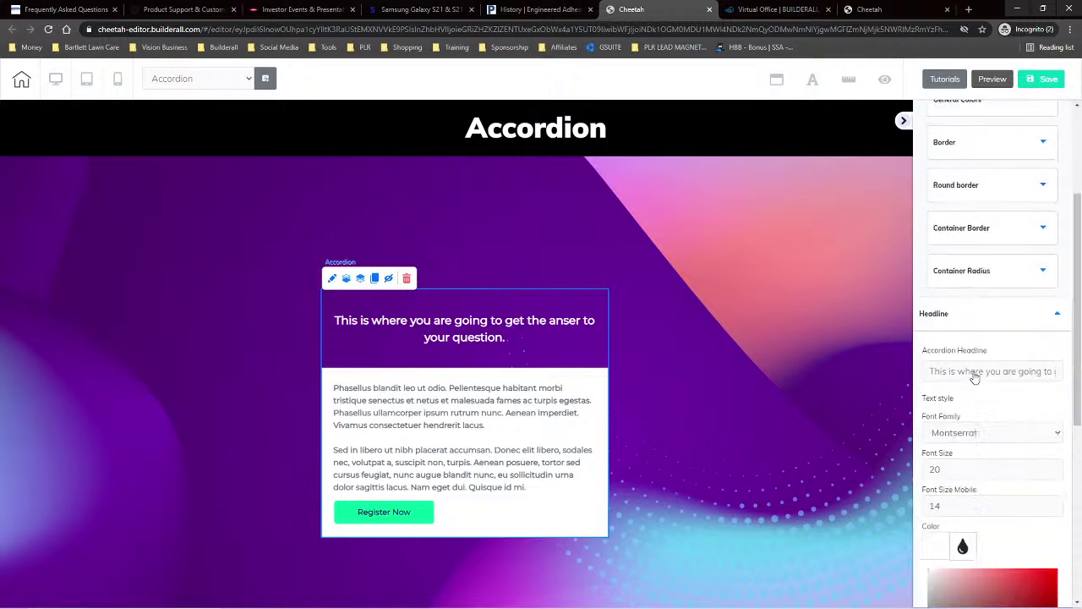
pyautogui.click(1057, 376)
pyautogui.click(1057, 376)
pyautogui.click(1057, 377)
pyautogui.click(1057, 376)
pyautogui.click(1057, 376)
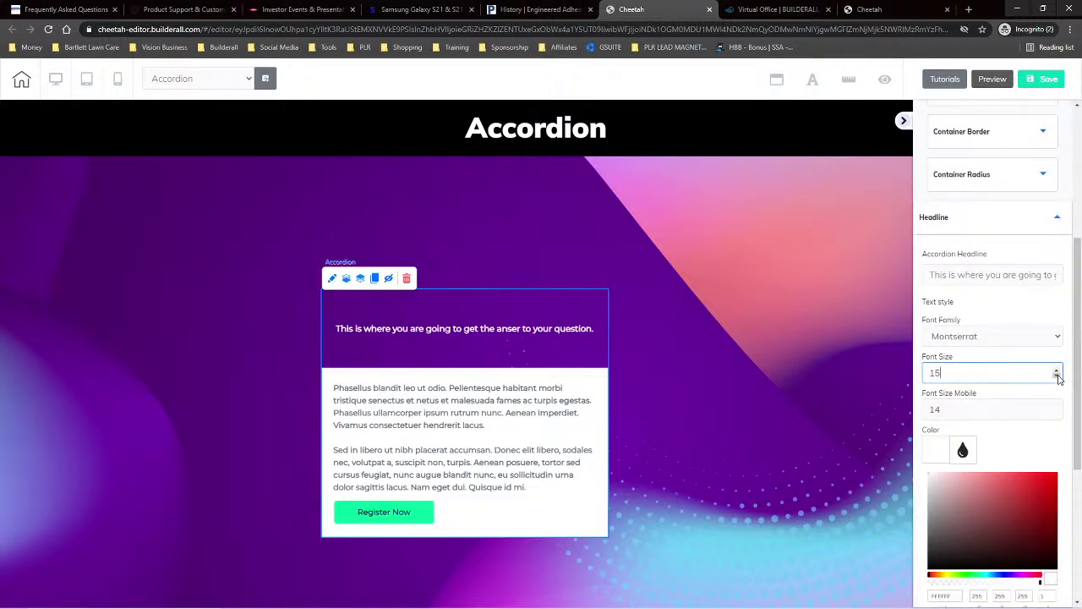
# Step: Set the accordion's header height to 100 to suit the single-line headline
pyautogui.scroll(6, 986, 330)
pyautogui.click(966, 199)
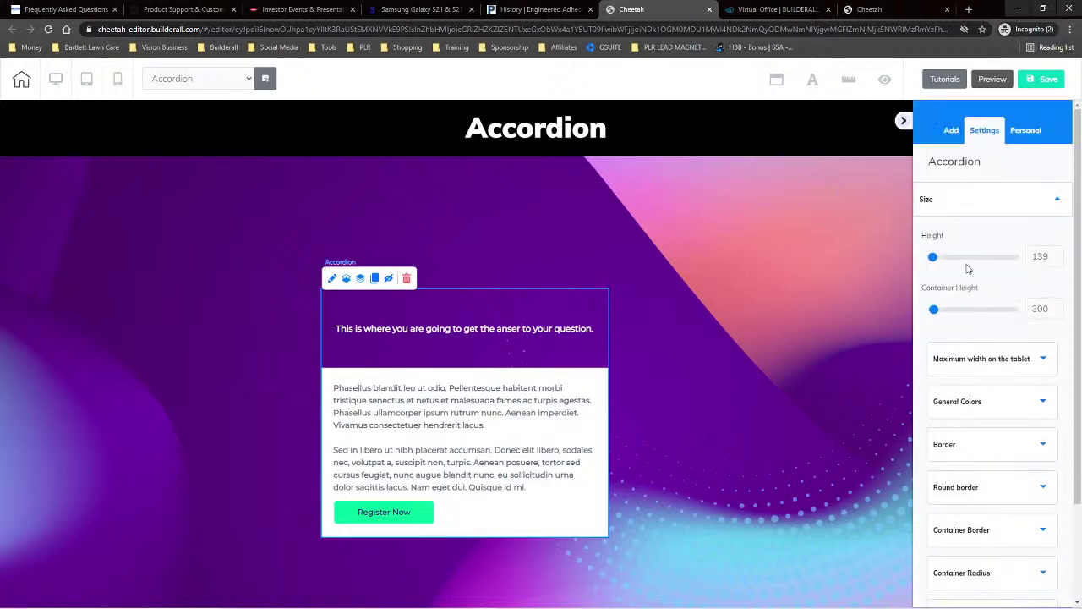
pyautogui.moveTo(935, 260); pyautogui.dragTo(934, 258)
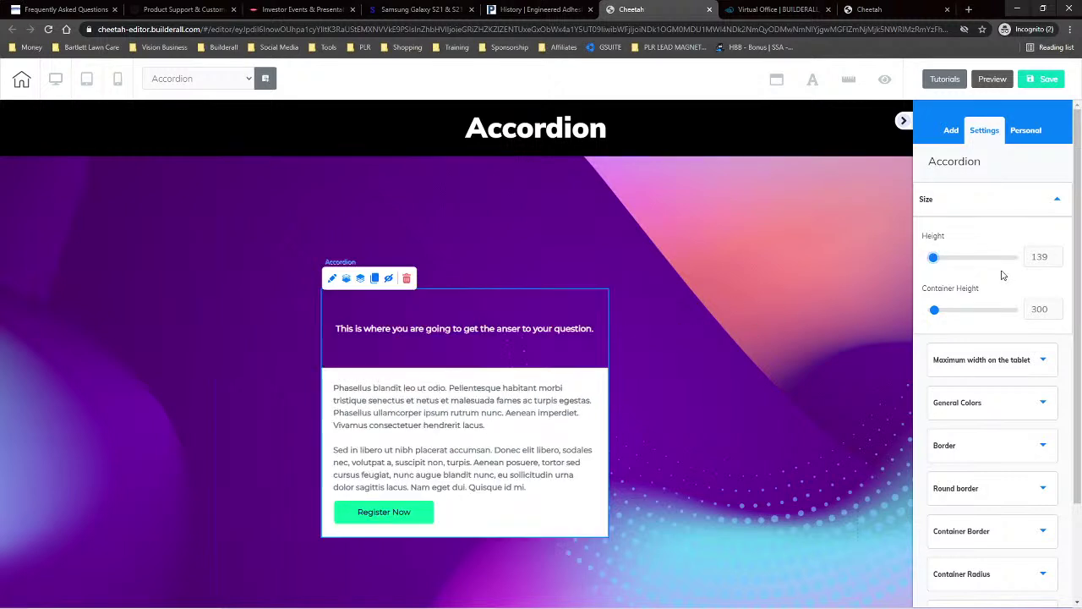
pyautogui.moveTo(1050, 257); pyautogui.dragTo(1025, 259)
pyautogui.write('100')
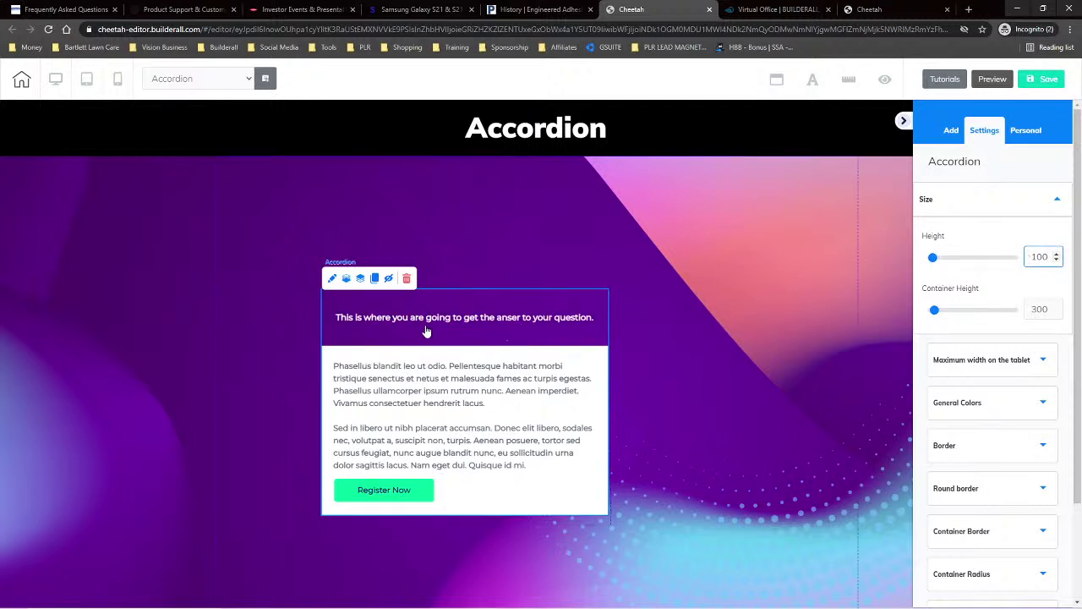
# Step: Replace the placeholder paragraphs in the accordion's content with "This is the answer you were asking for"
pyautogui.doubleClick(335, 367)
pyautogui.moveTo(335, 367); pyautogui.dragTo(550, 483)
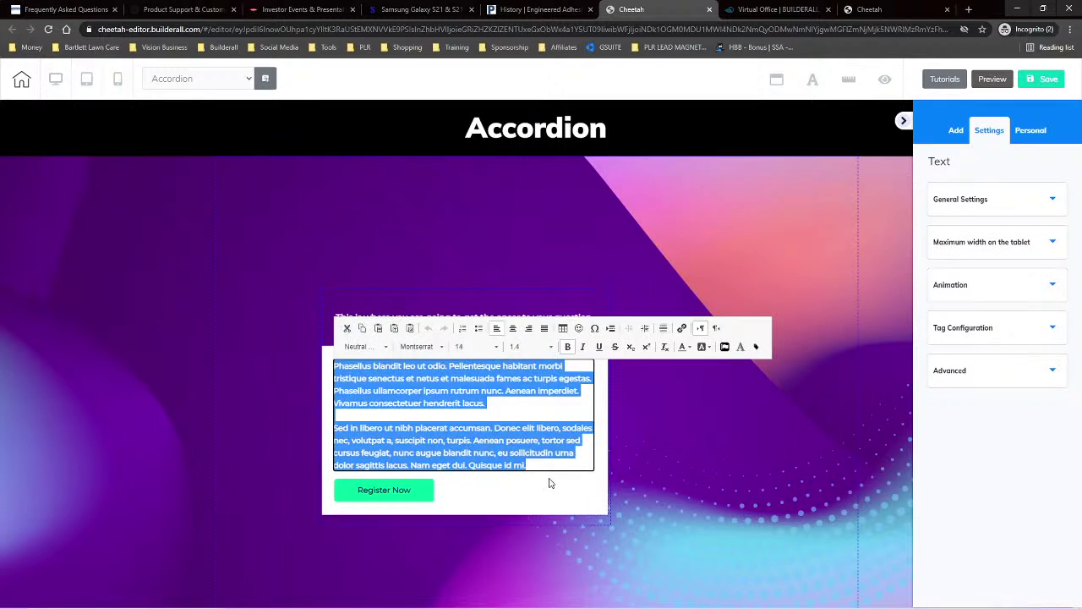
pyautogui.write('Th')
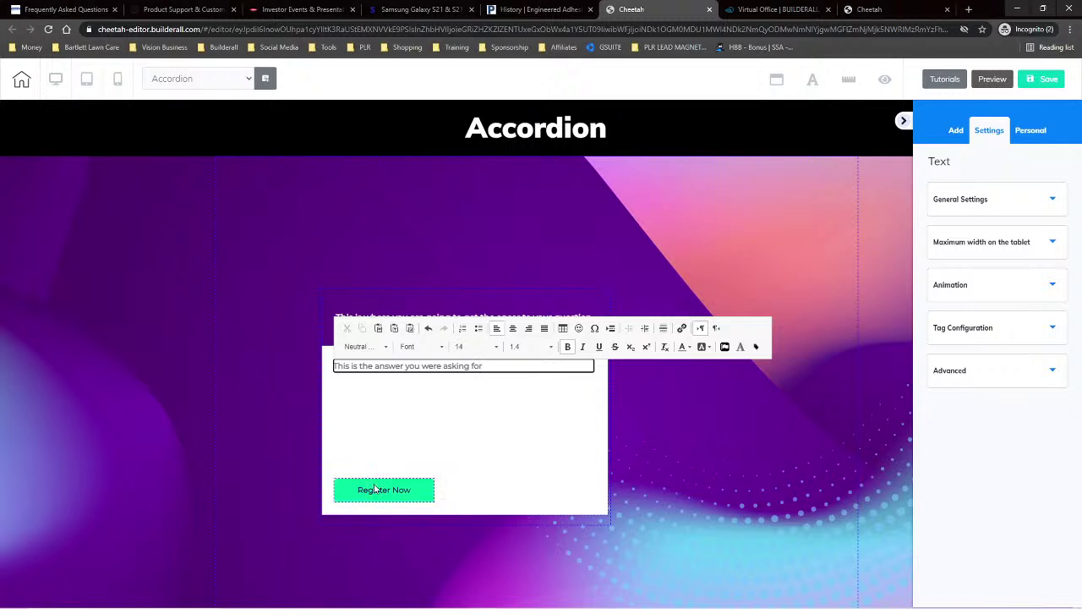
# Step: Add a horizontal image element to the accordion's content and position it to the right of the Register Now button
pyautogui.click(957, 131)
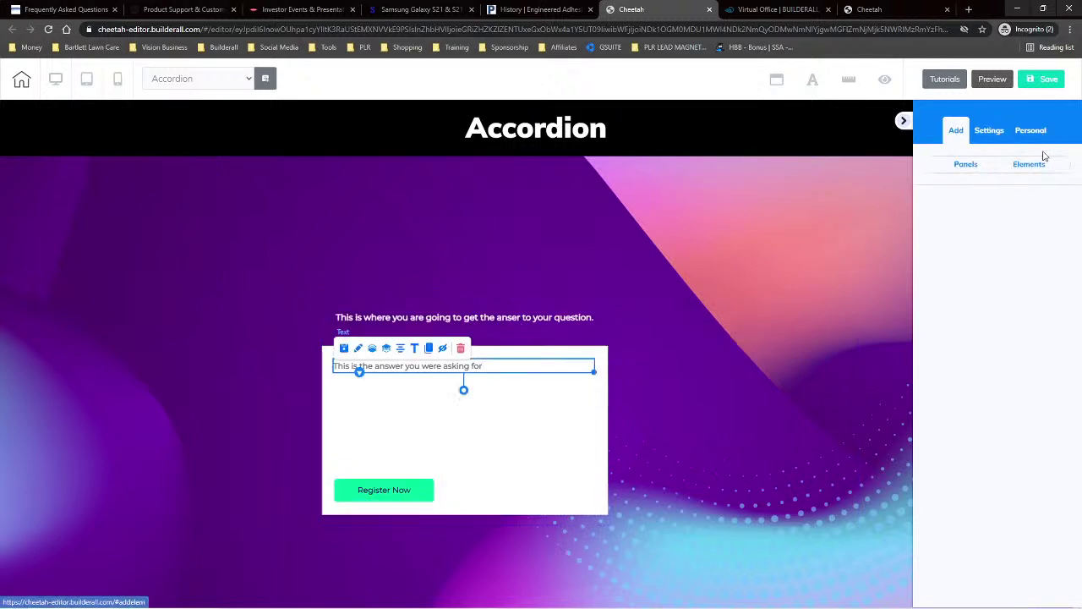
pyautogui.click(1043, 159)
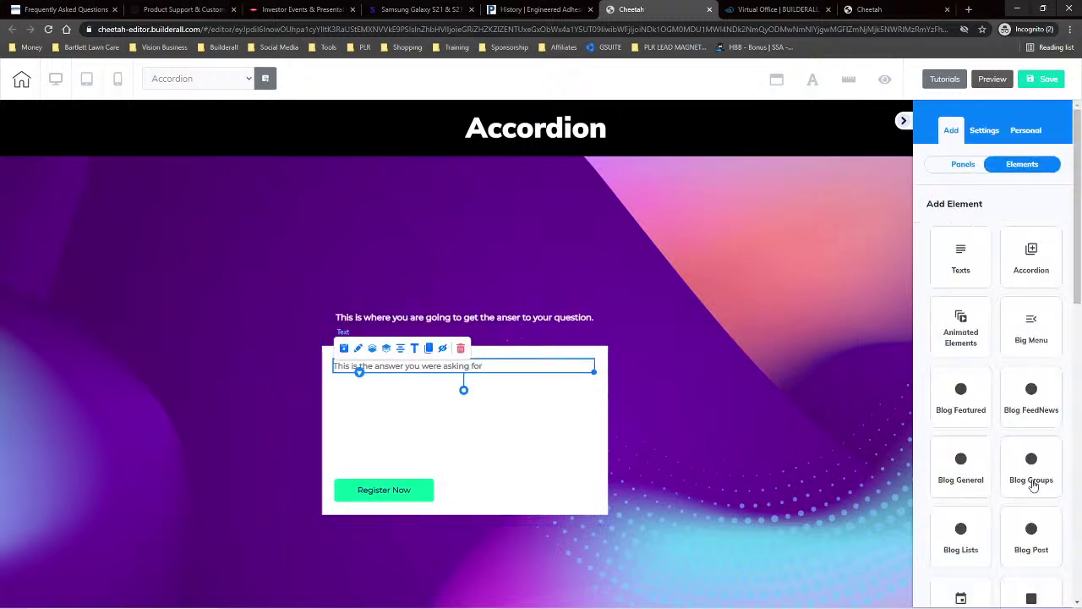
pyautogui.scroll(-8, 1015, 467)
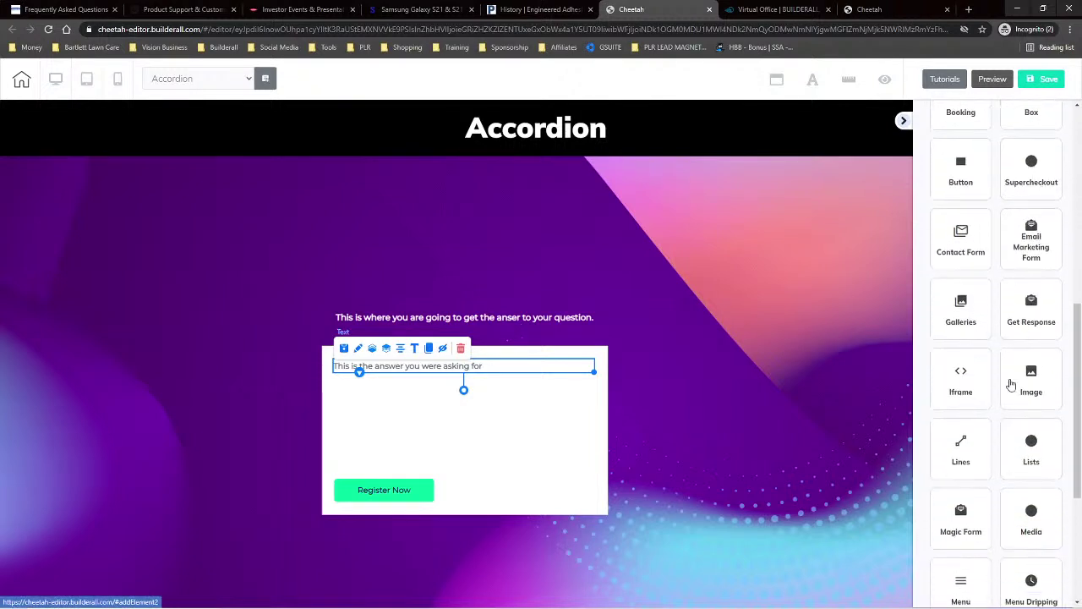
pyautogui.click(1028, 370)
pyautogui.moveTo(1017, 380); pyautogui.dragTo(505, 449)
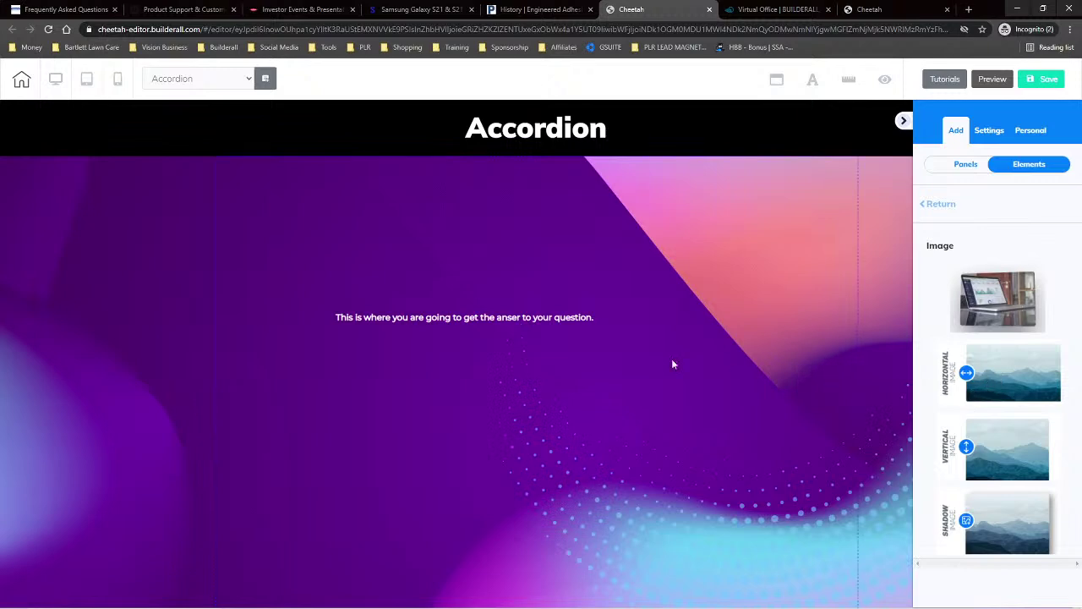
pyautogui.click(565, 320)
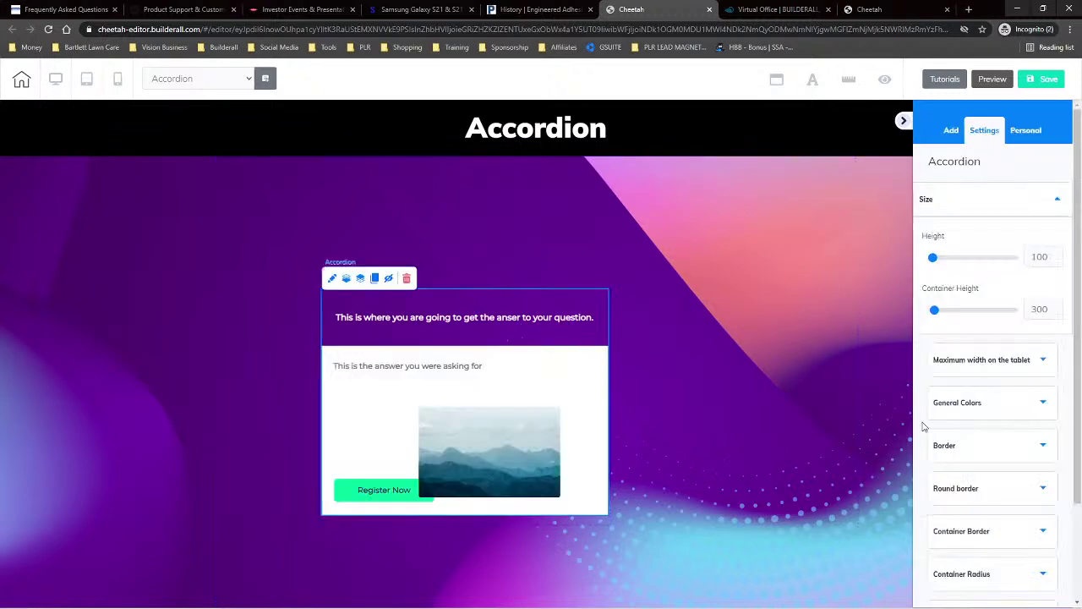
pyautogui.moveTo(527, 437); pyautogui.dragTo(521, 440)
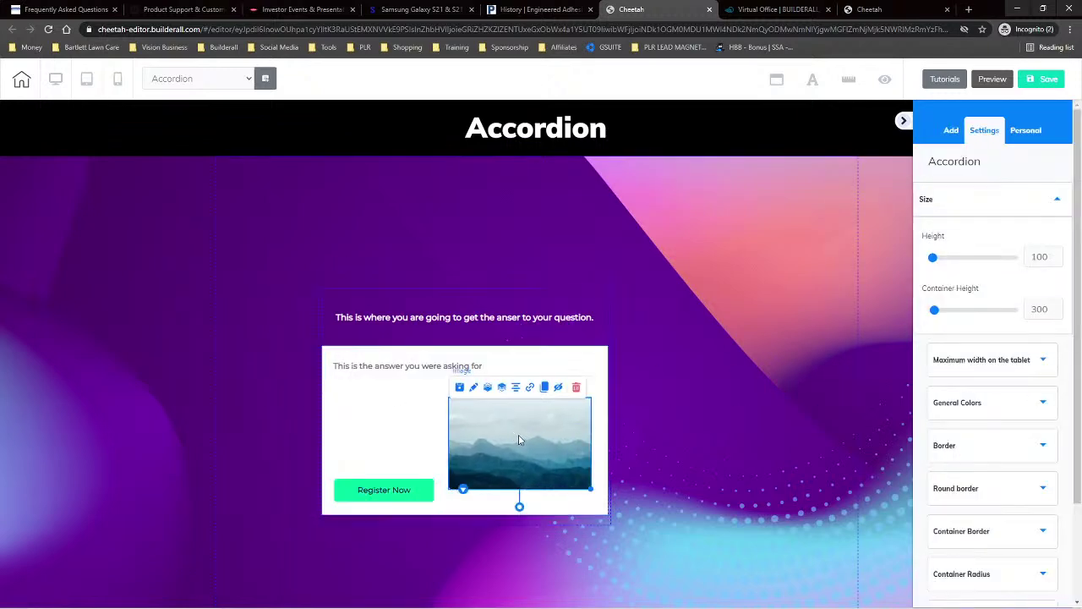
# Step: Replace the placeholder image with the "lead magnet image" picture from the user files
pyautogui.click(474, 387)
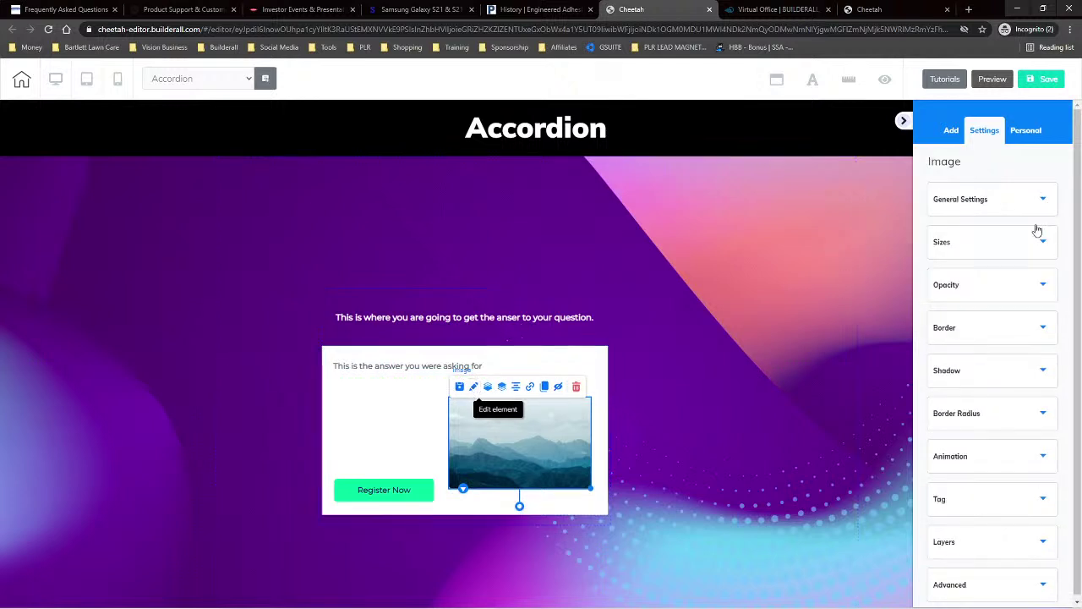
pyautogui.click(1012, 197)
pyautogui.click(979, 436)
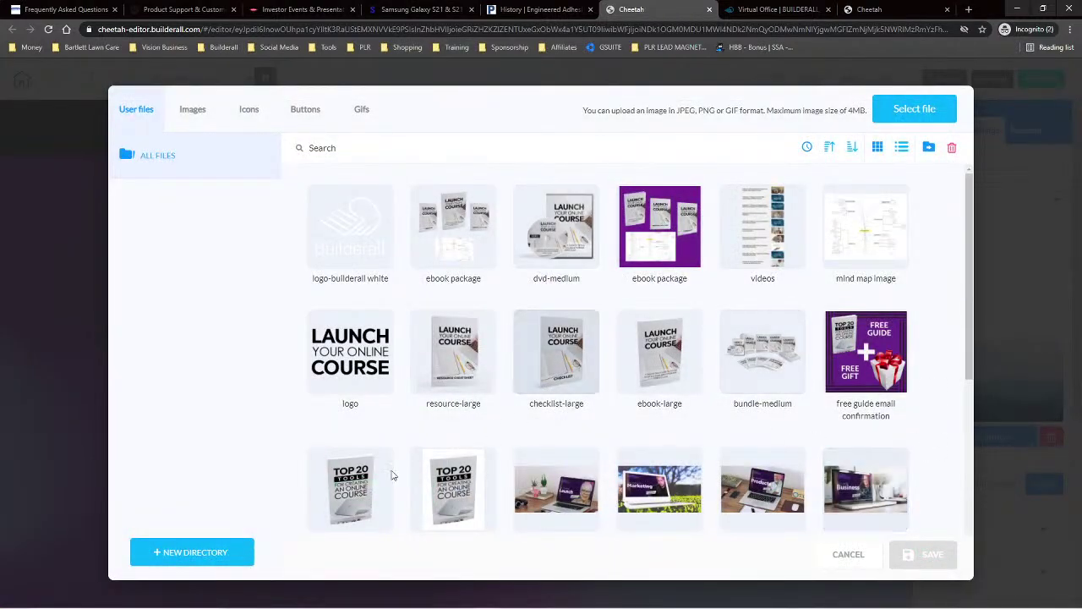
pyautogui.scroll(-3, 665, 518)
pyautogui.scroll(-2, 641, 498)
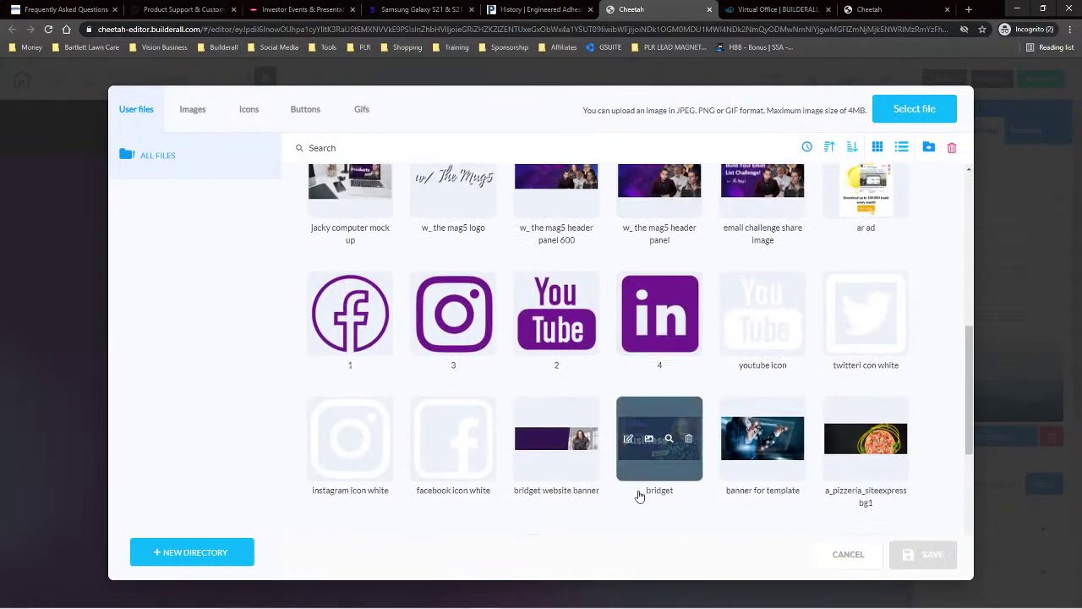
pyautogui.scroll(5, 638, 495)
pyautogui.scroll(-1, 338, 355)
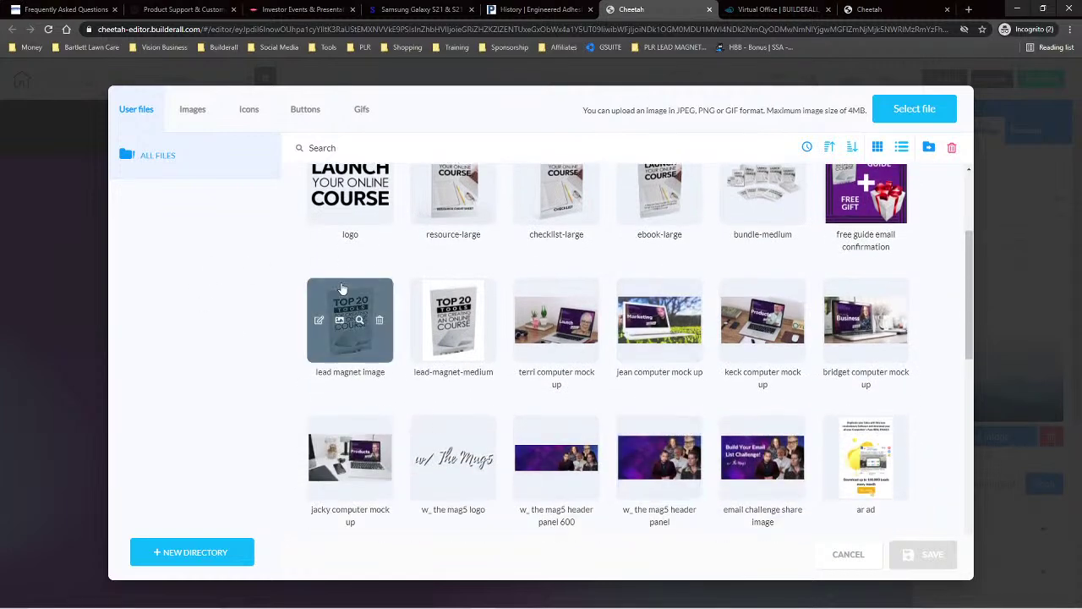
pyautogui.click(350, 321)
pyautogui.click(924, 555)
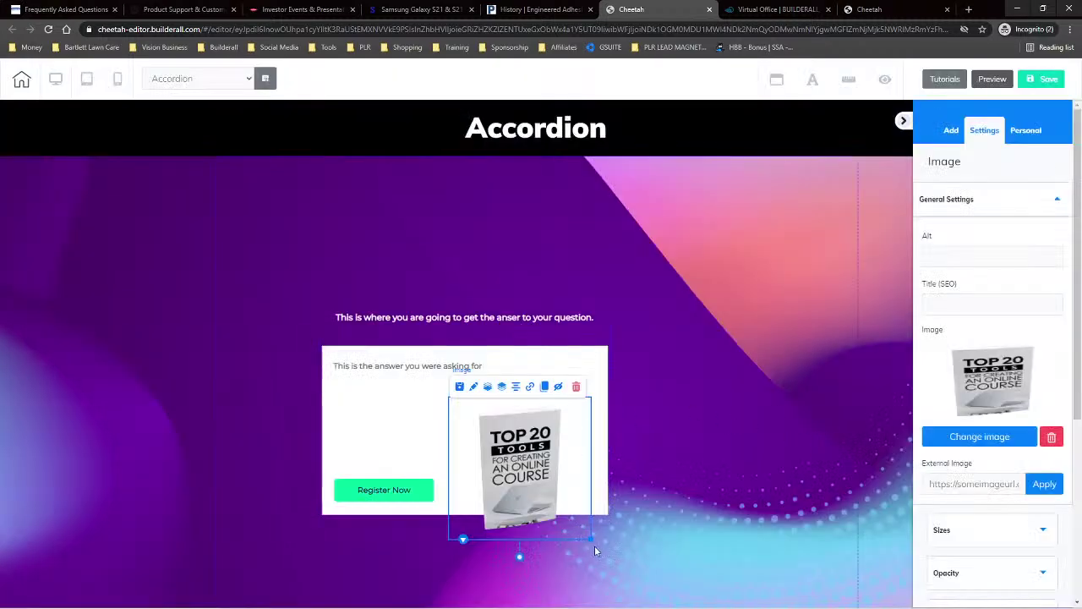
# Step: Shrink the book image to fit inside the content container's right side and move the Register Now button slightly up
pyautogui.moveTo(590, 538); pyautogui.dragTo(554, 503)
pyautogui.click(514, 442)
pyautogui.moveTo(514, 442); pyautogui.dragTo(554, 428)
pyautogui.moveTo(390, 492); pyautogui.dragTo(392, 455)
pyautogui.moveTo(554, 458); pyautogui.dragTo(556, 459)
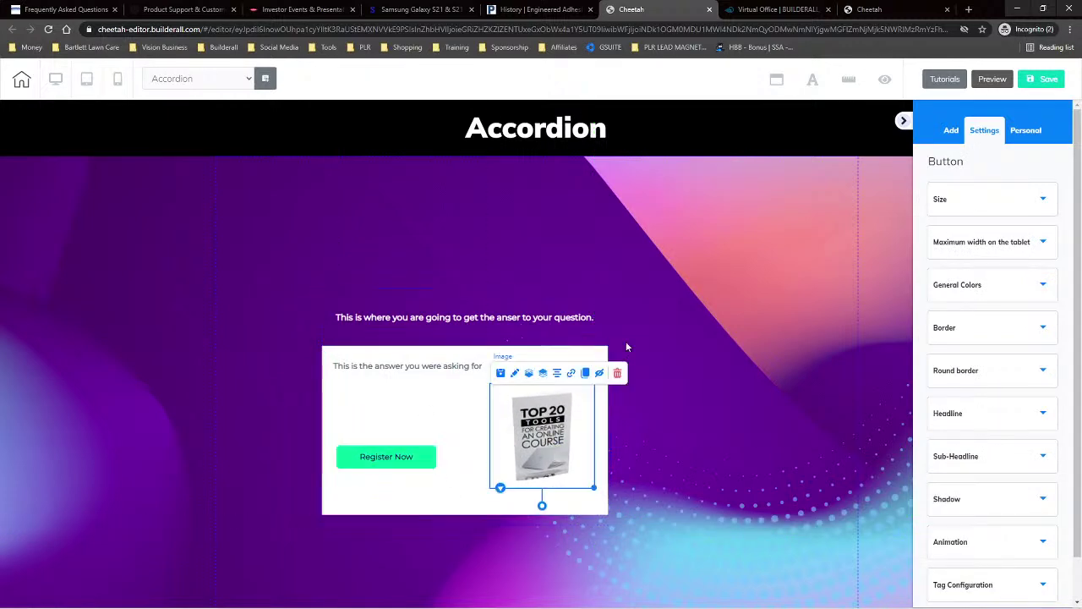
# Step: Change the answer text's color to white, finish editing it and select the accordion item
pyautogui.click(585, 357)
pyautogui.click(421, 369)
pyautogui.moveTo(485, 369); pyautogui.dragTo(332, 373)
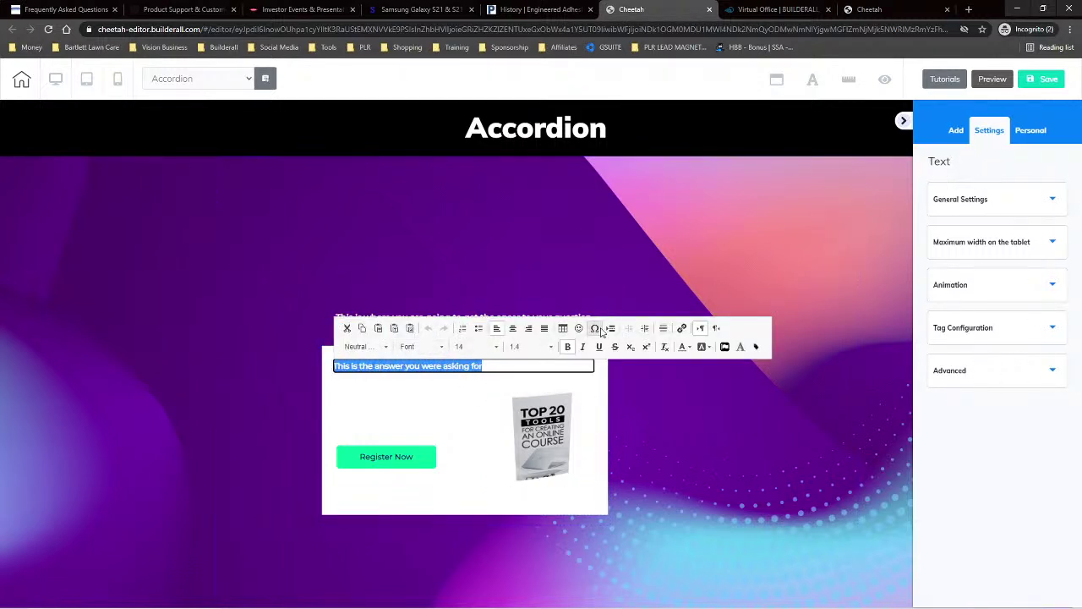
pyautogui.click(690, 348)
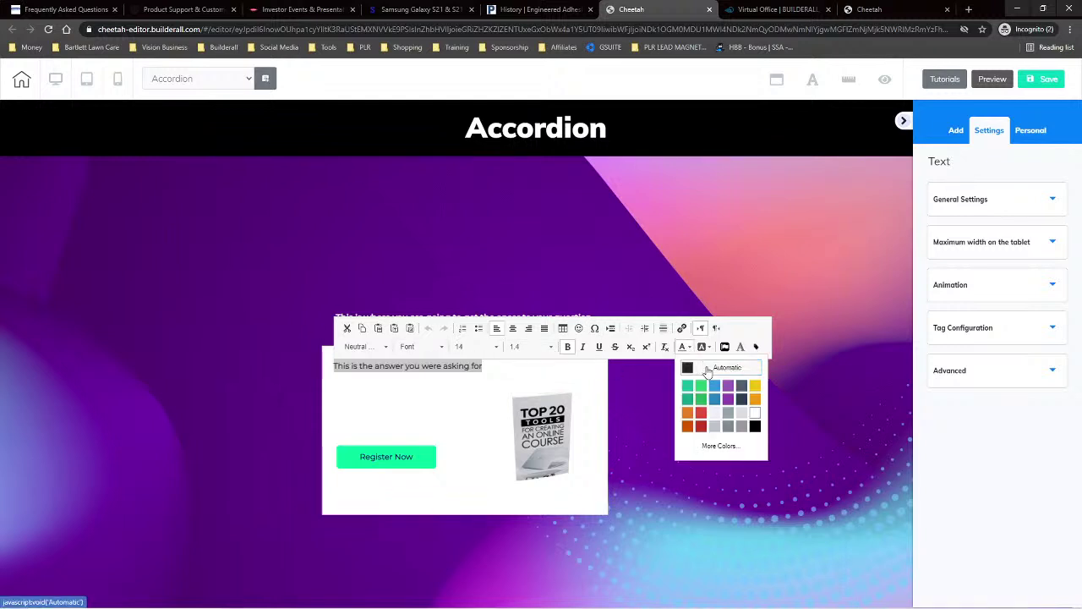
pyautogui.click(755, 416)
pyautogui.click(592, 386)
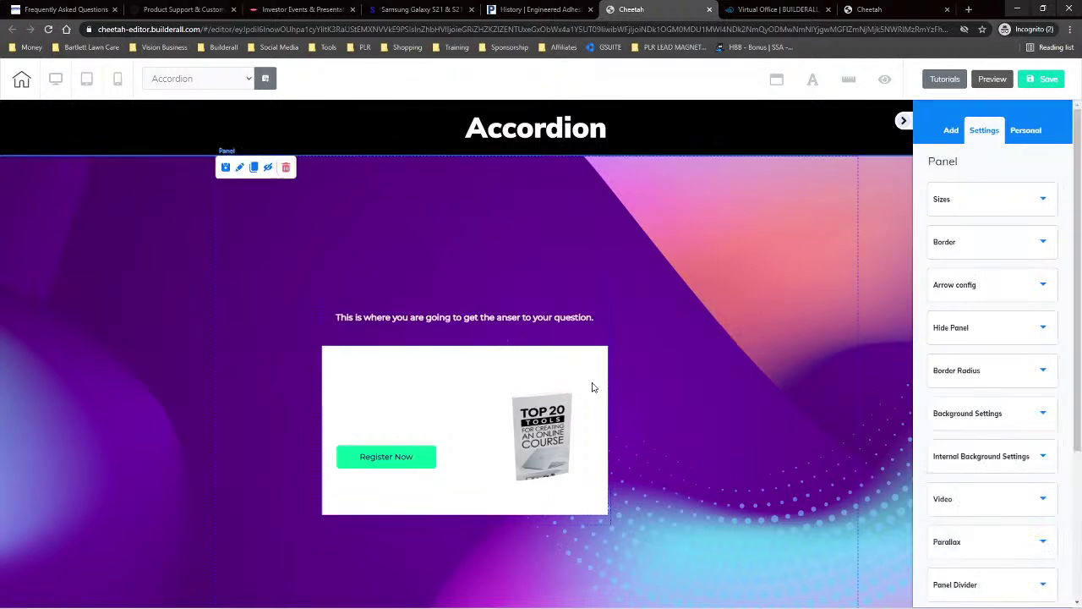
pyautogui.click(592, 387)
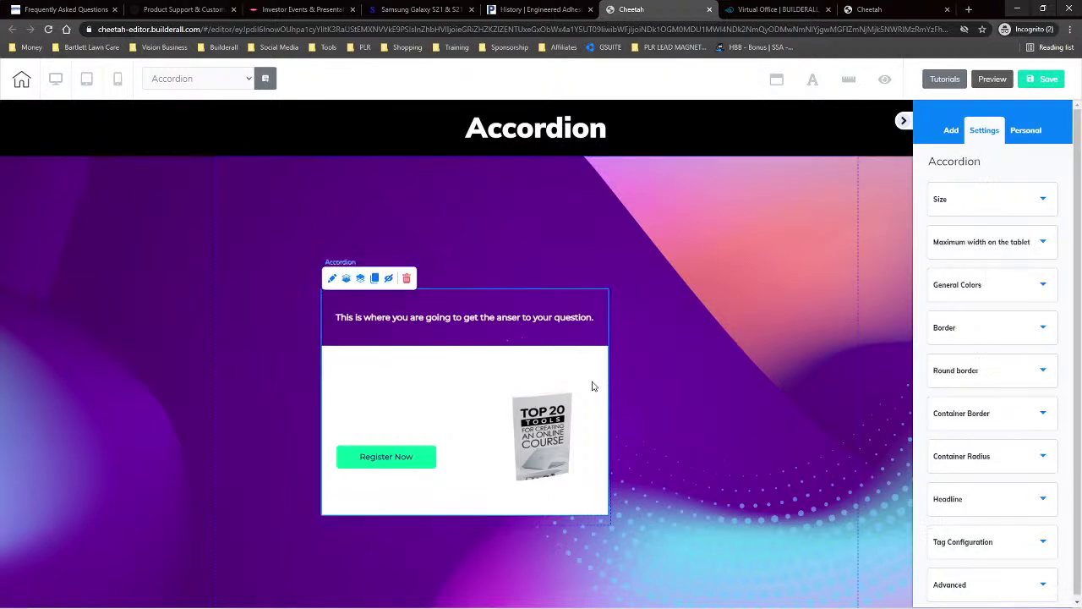
# Step: Set the accordion's container color to fully transparent, hex FFFFFF00, so the page background shows behind the answer content
pyautogui.click(979, 291)
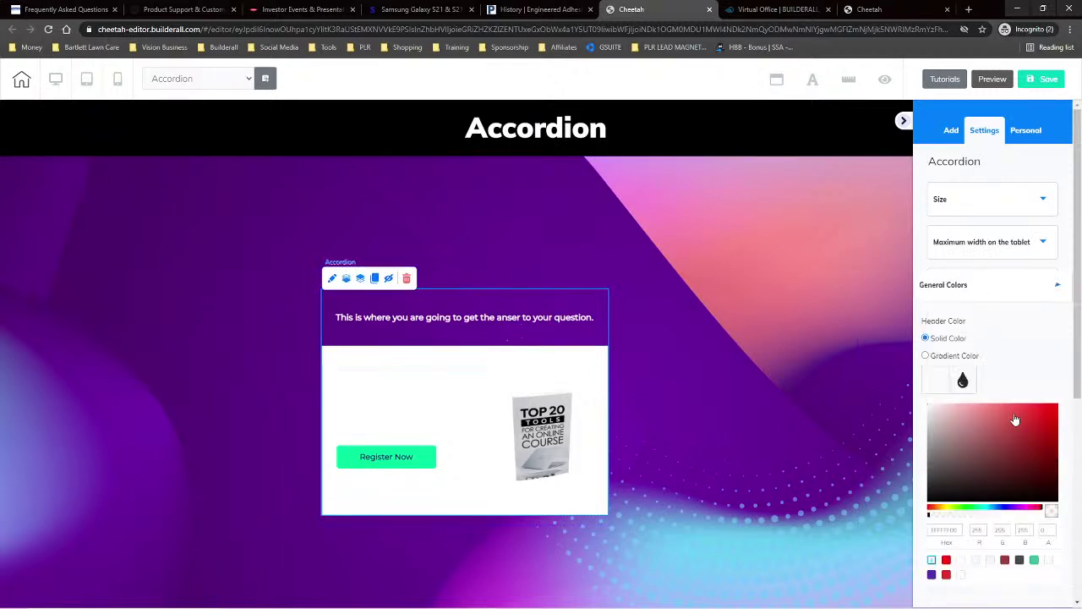
pyautogui.scroll(-5, 959, 477)
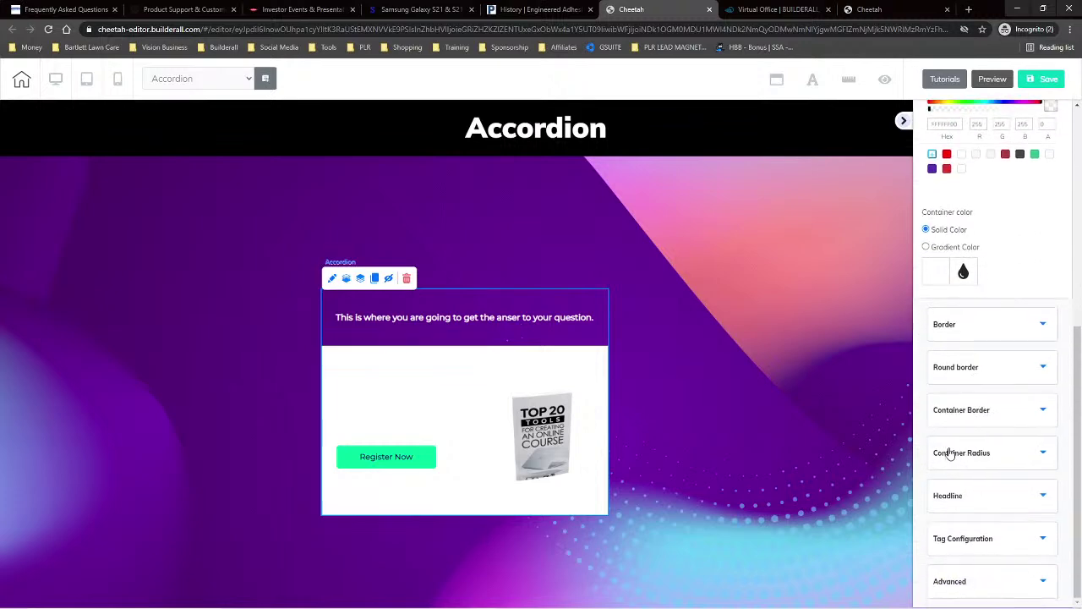
pyautogui.click(996, 413)
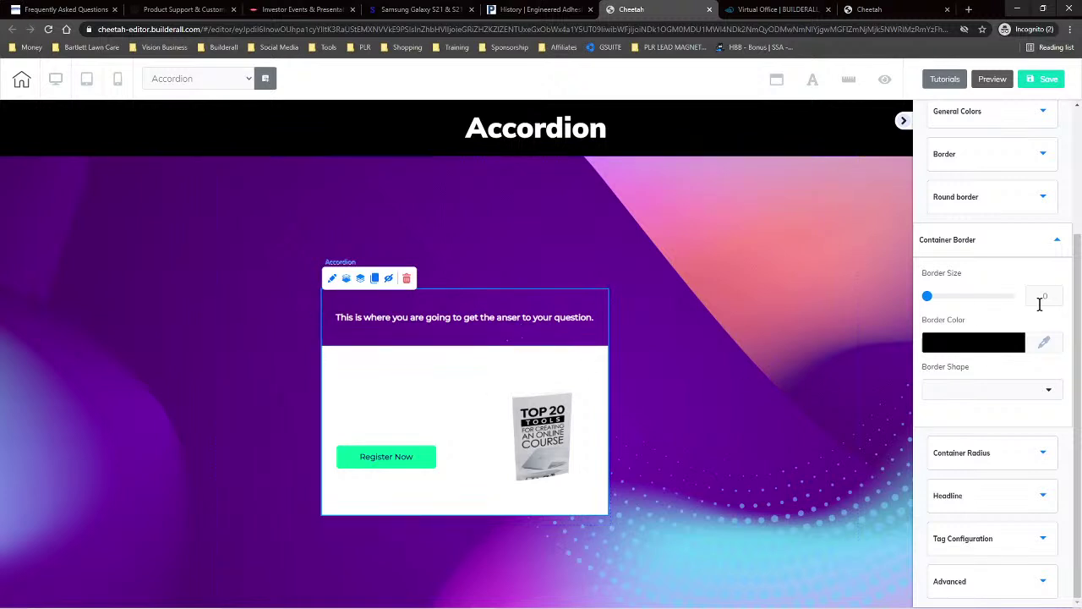
pyautogui.scroll(3, 1027, 304)
pyautogui.click(981, 283)
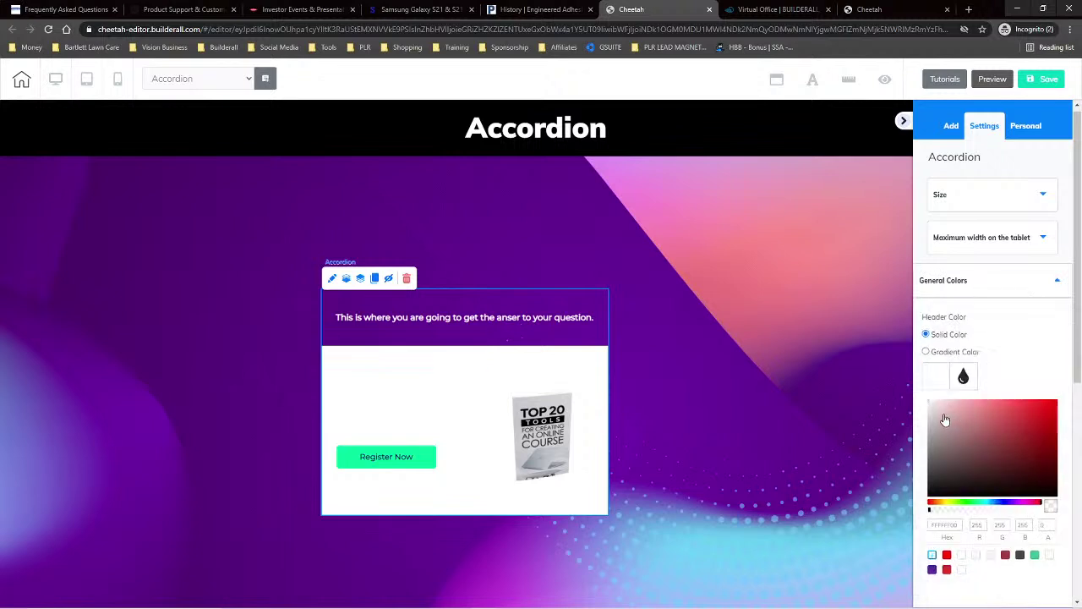
pyautogui.scroll(-4, 973, 423)
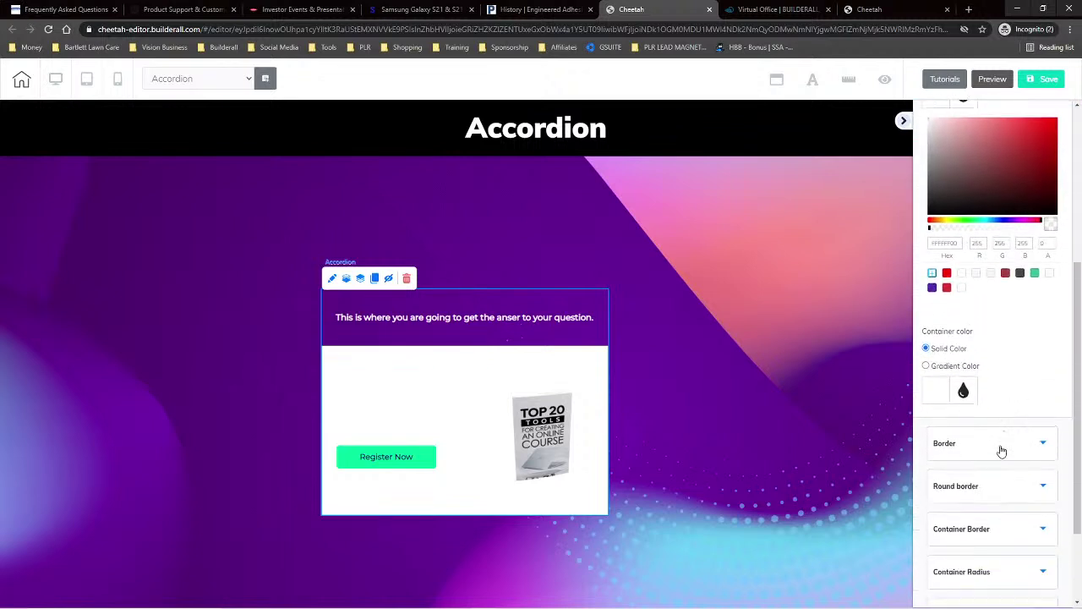
pyautogui.scroll(-1, 998, 440)
pyautogui.click(939, 334)
pyautogui.moveTo(959, 468); pyautogui.dragTo(922, 474)
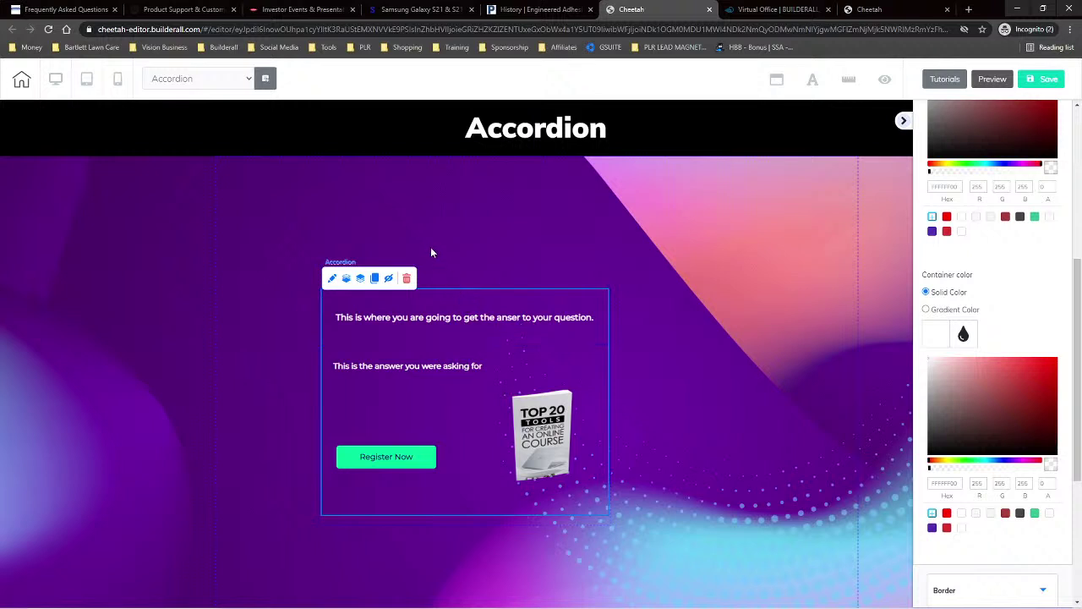
# Step: Test collapsing and expanding the transparent accordion, and duplicate the item directly below the original
pyautogui.click(460, 288)
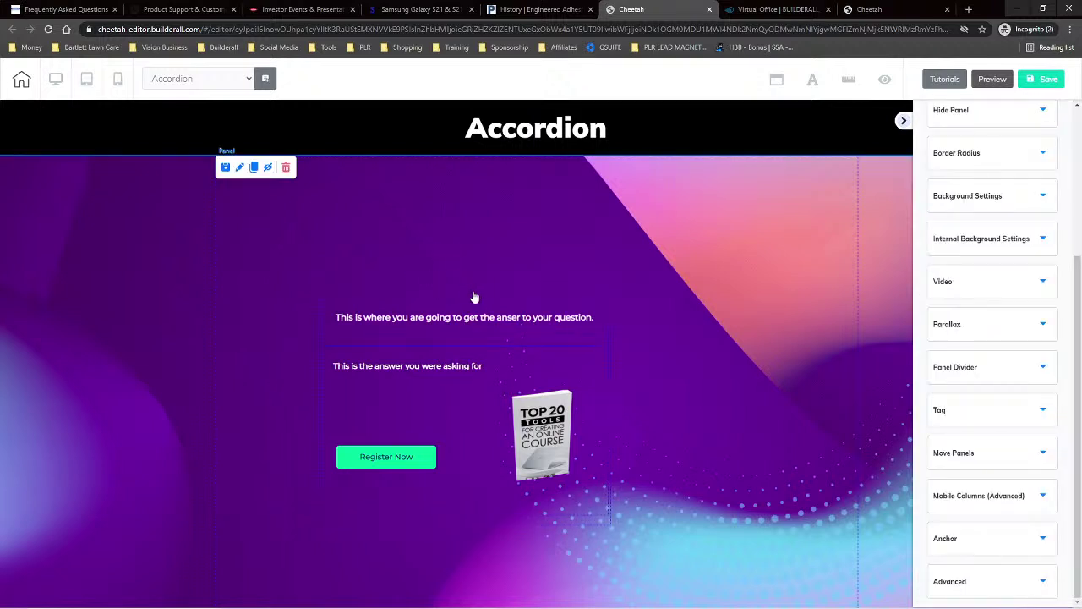
pyautogui.click(460, 306)
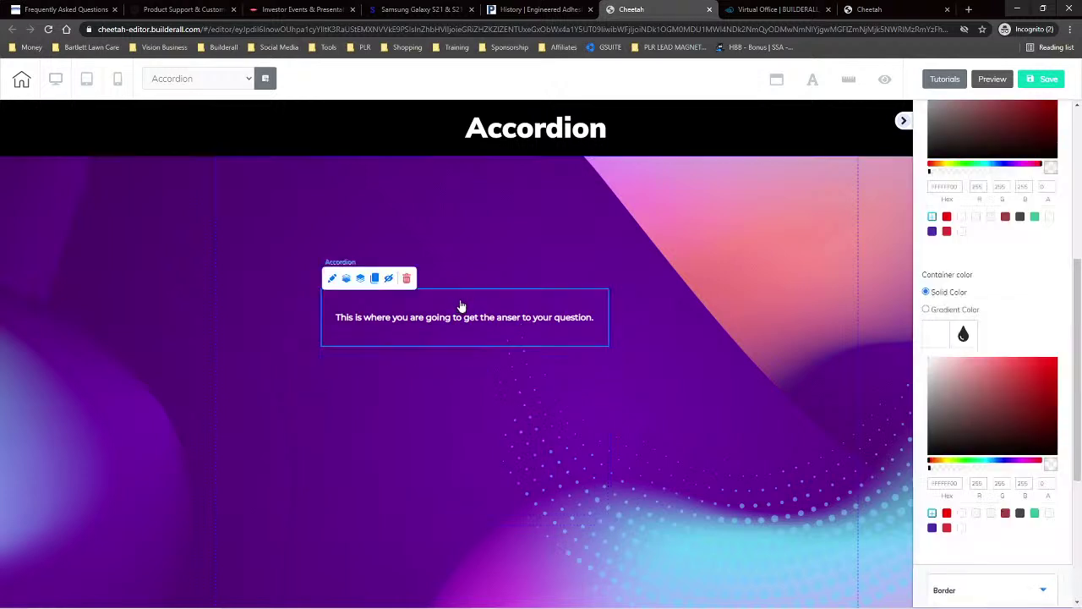
pyautogui.click(461, 305)
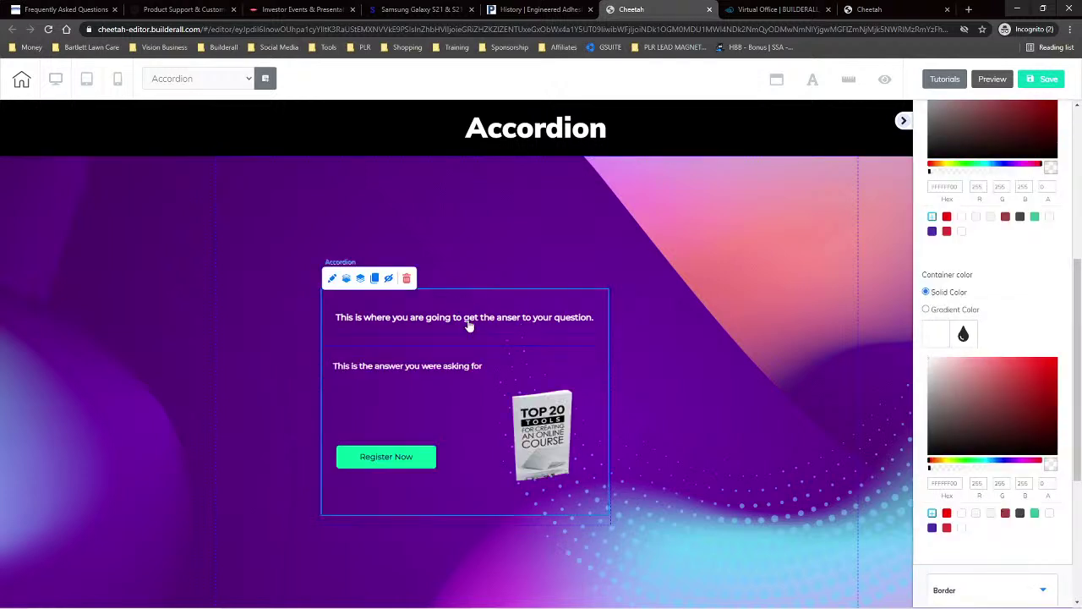
pyautogui.click(469, 325)
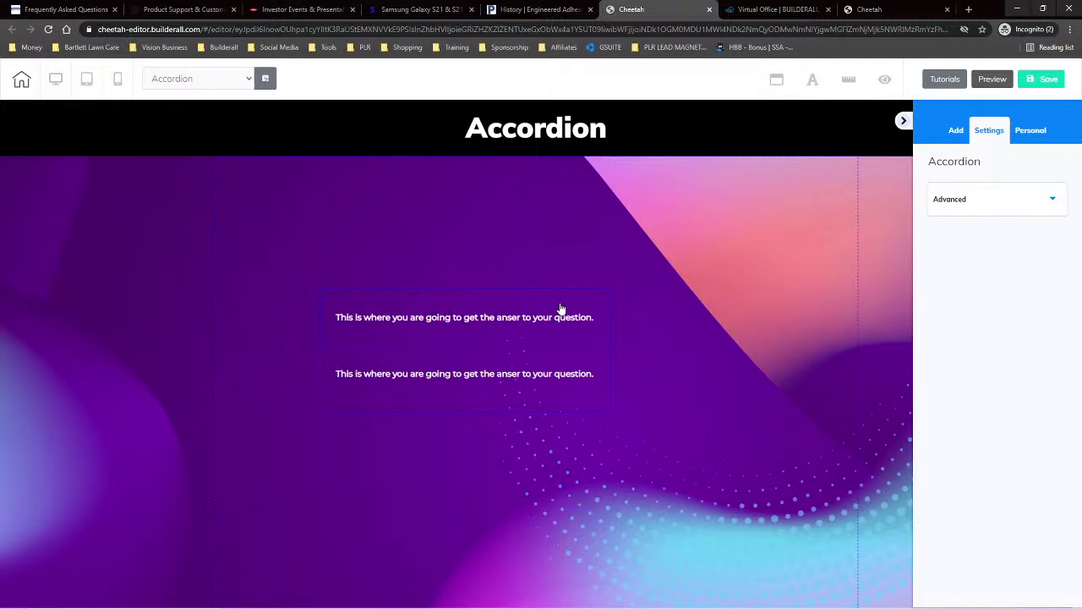
pyautogui.click(468, 327)
pyautogui.click(508, 323)
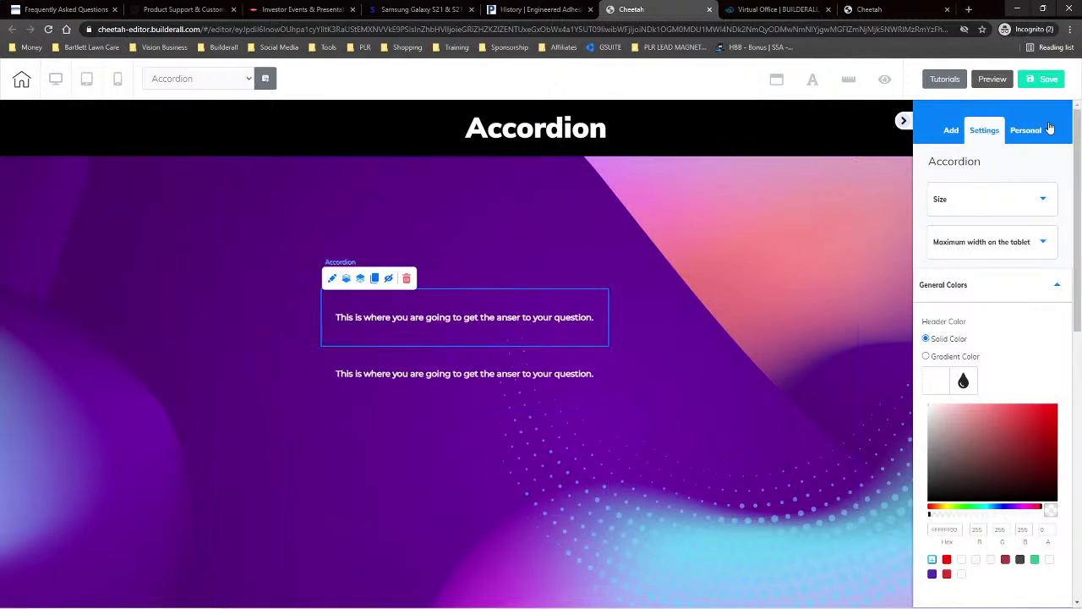
# Step: Save the page, publish the site and open the accordion page in preview
pyautogui.click(1047, 79)
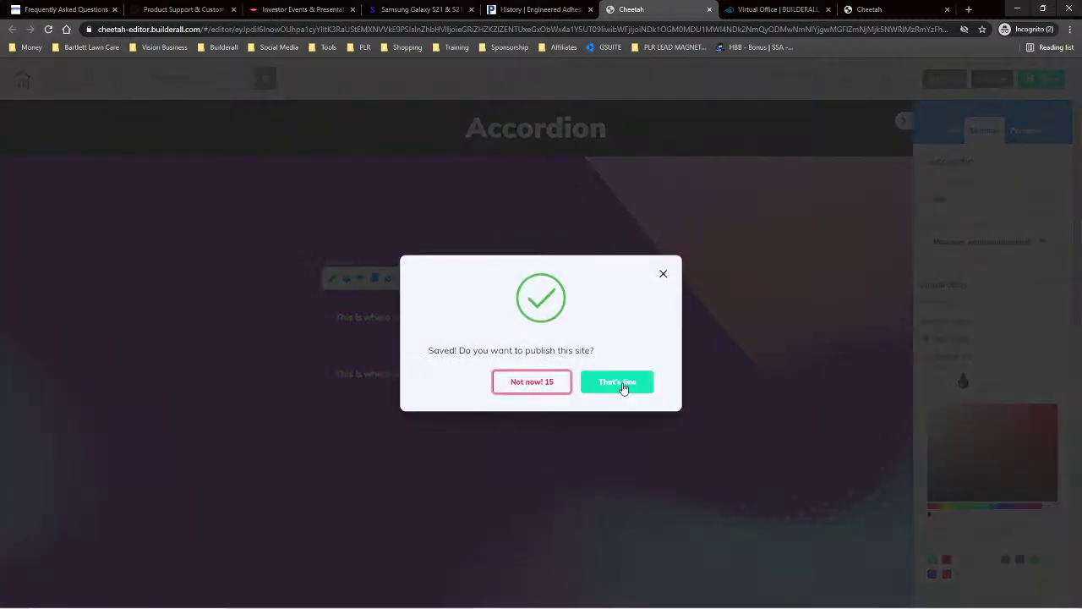
pyautogui.click(623, 383)
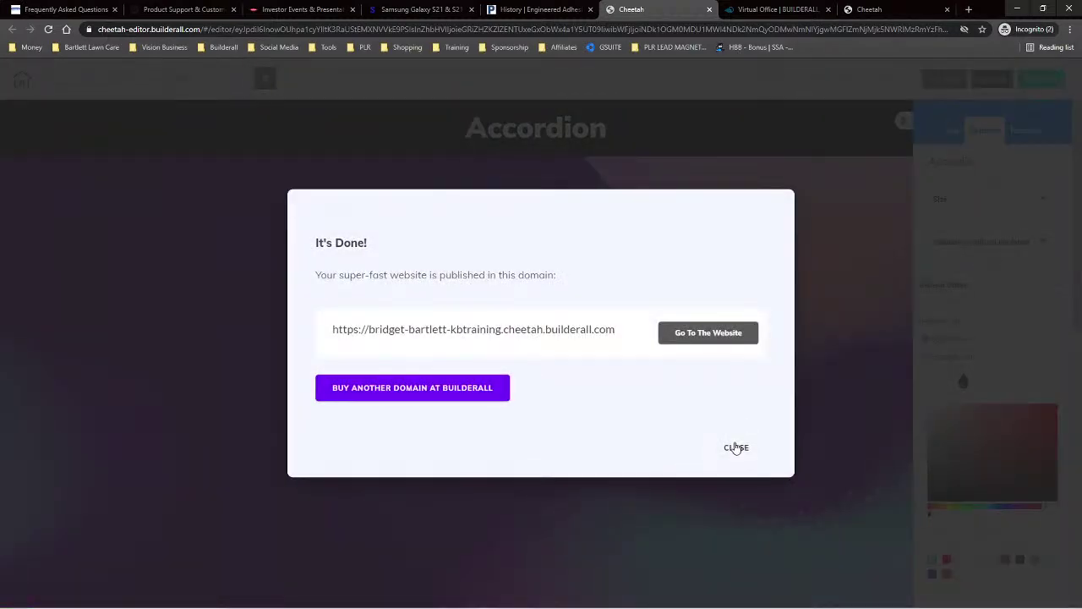
pyautogui.click(736, 448)
pyautogui.click(993, 76)
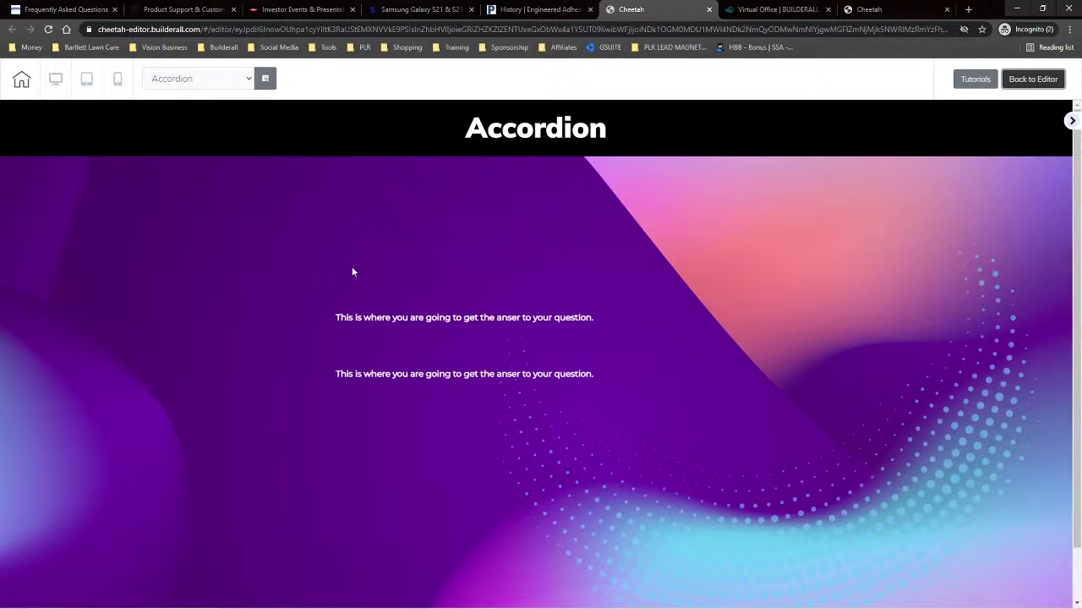
# Step: Revisit the Kimberly-Clark Professional FAQs, expand the question about purchasing products, and compare its layout with the Beats support page
pyautogui.click(181, 9)
pyautogui.click(87, 6)
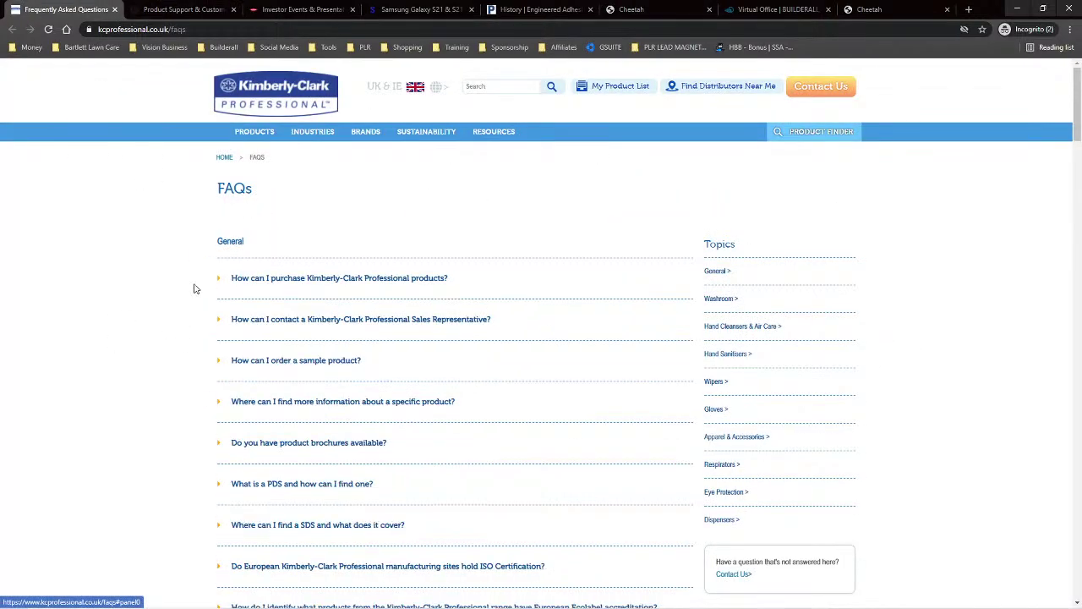
pyautogui.click(241, 278)
pyautogui.click(219, 280)
pyautogui.click(271, 283)
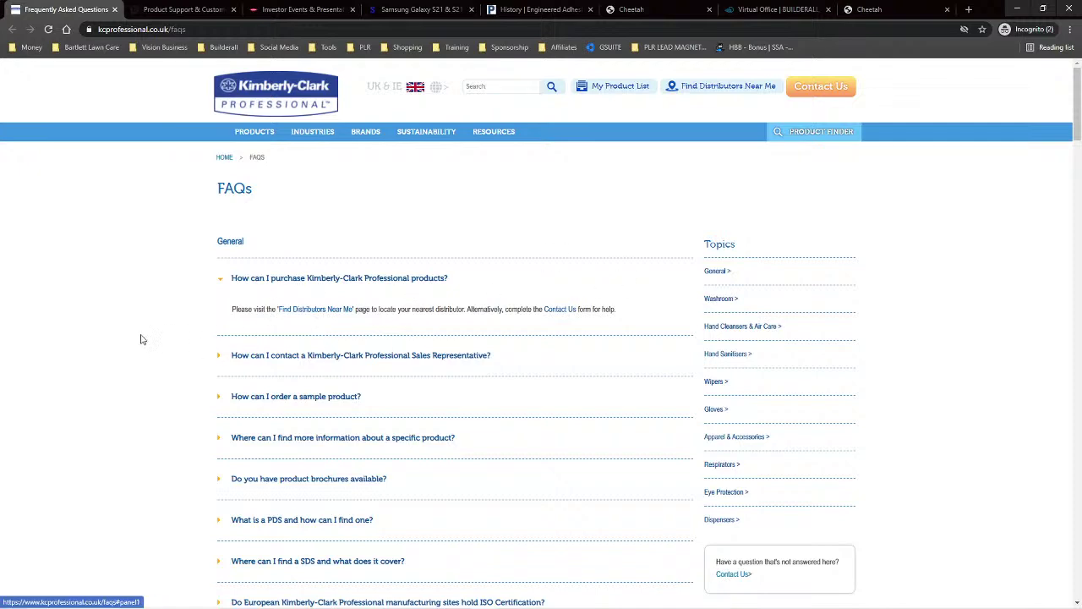
pyautogui.click(185, 9)
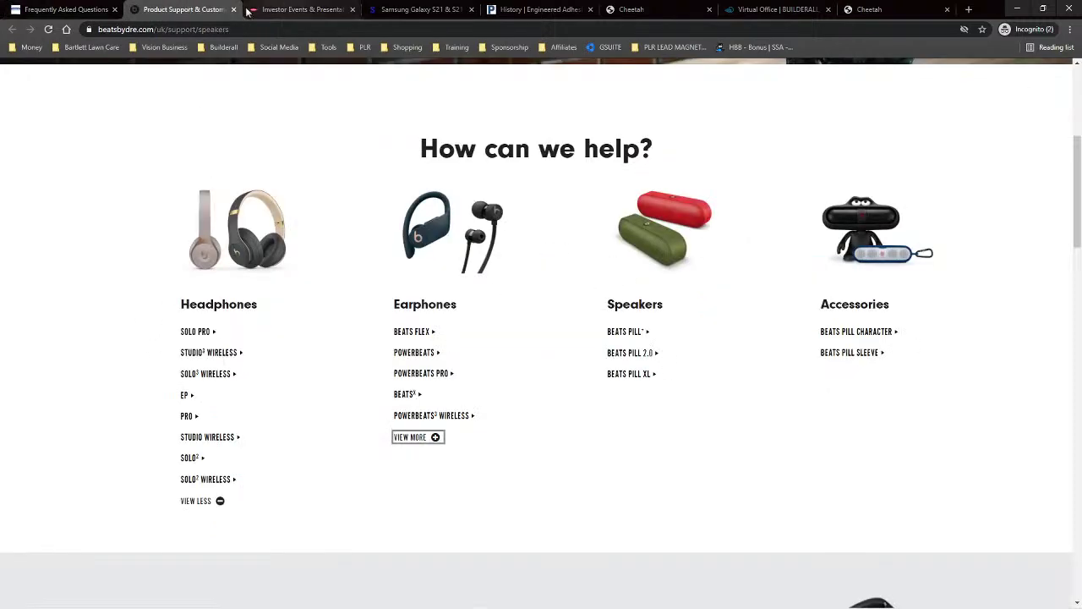
pyautogui.click(59, 9)
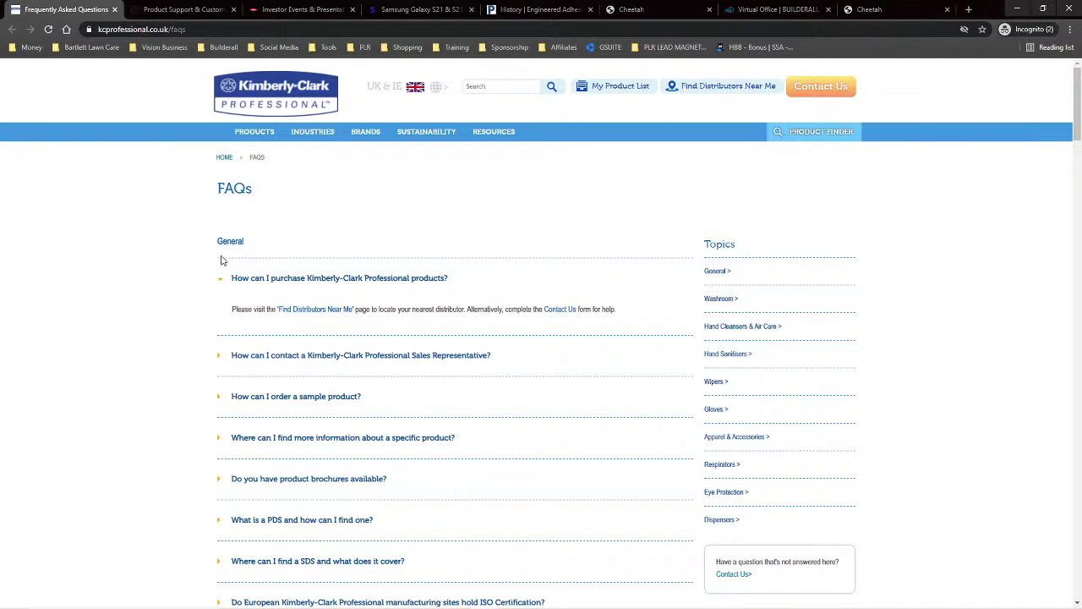
pyautogui.moveTo(228, 262); pyautogui.dragTo(392, 258)
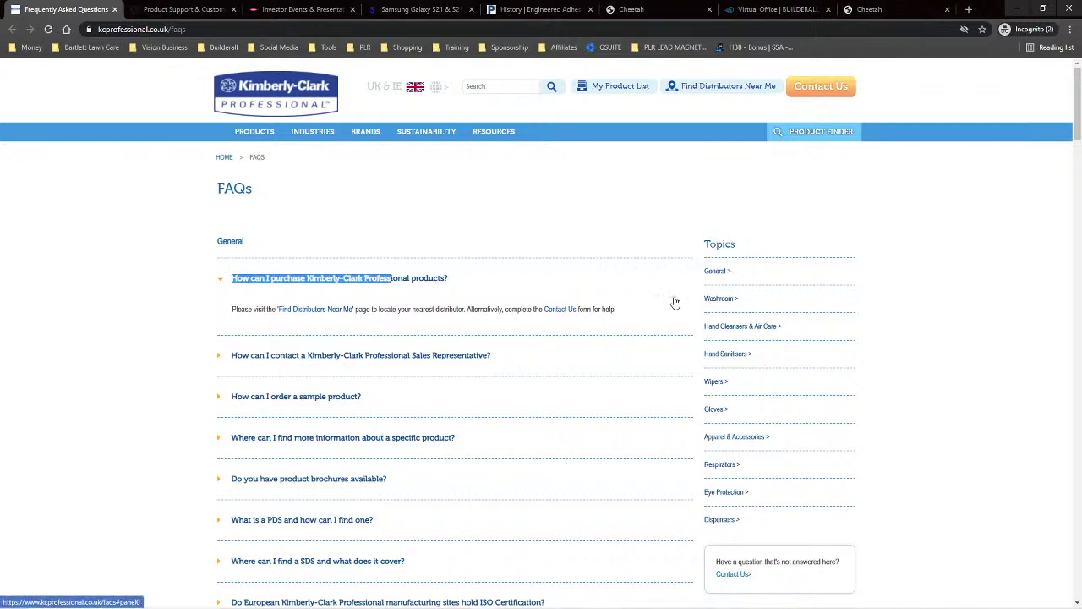
pyautogui.click(185, 10)
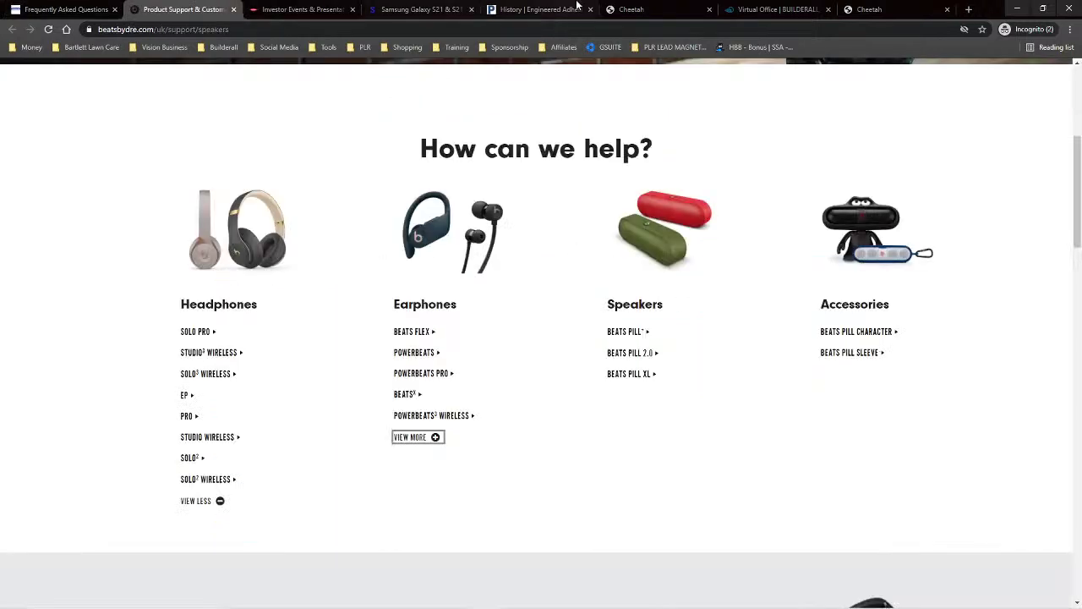
# Step: Return to the Cheetah preview and test the accordions: expand and collapse the first item, and expand the second
pyautogui.click(853, 9)
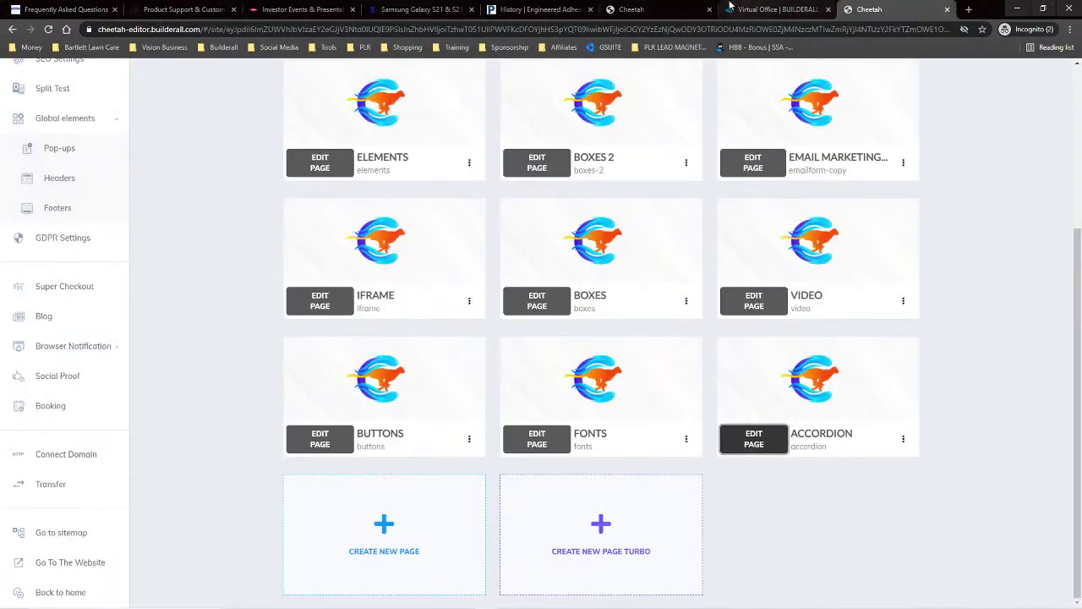
pyautogui.click(642, 8)
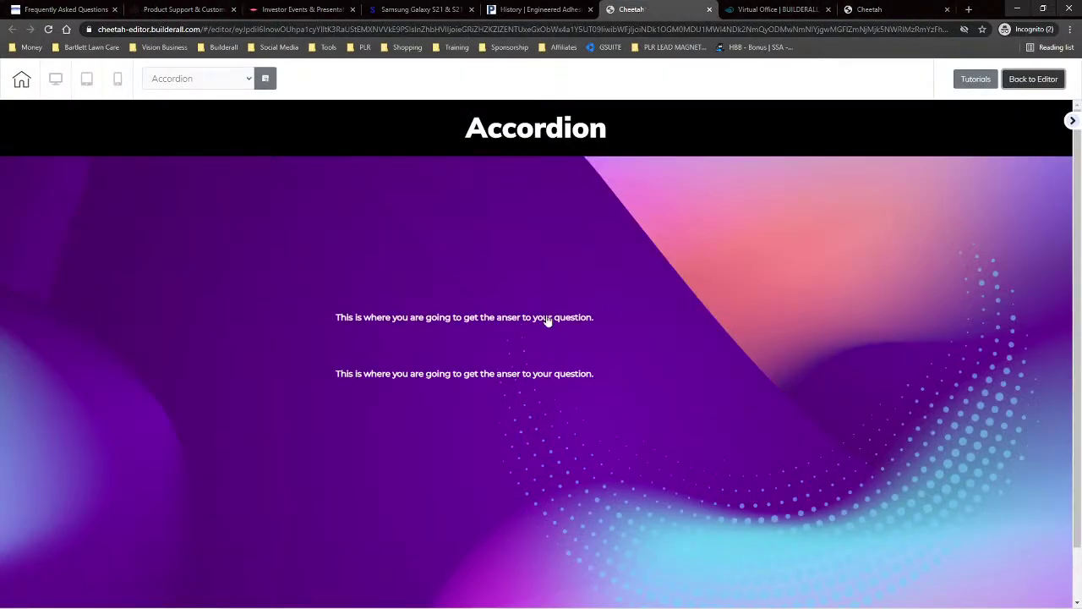
pyautogui.click(373, 319)
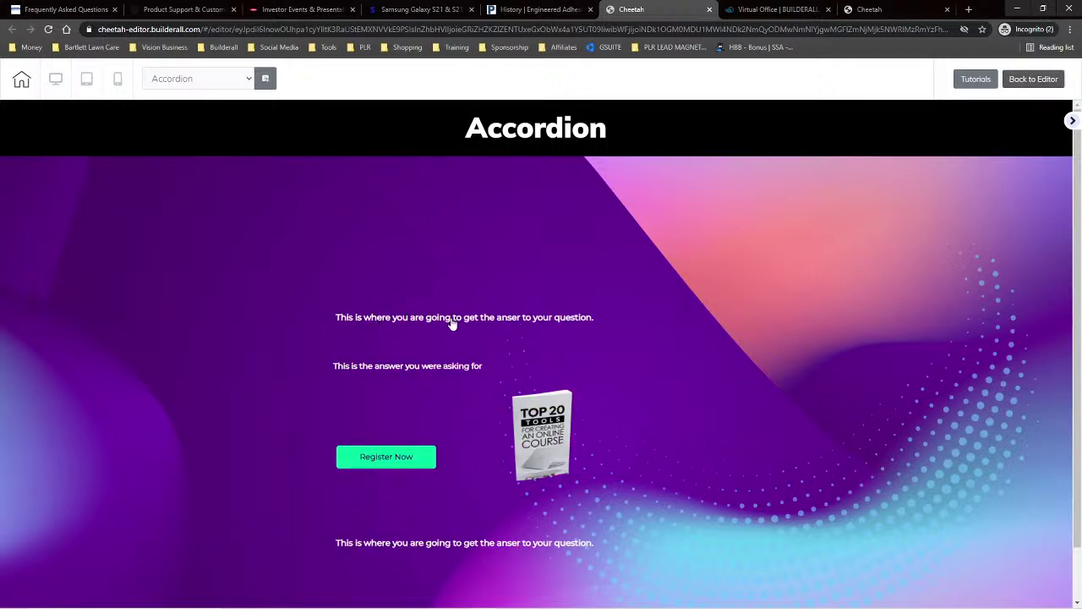
pyautogui.click(532, 323)
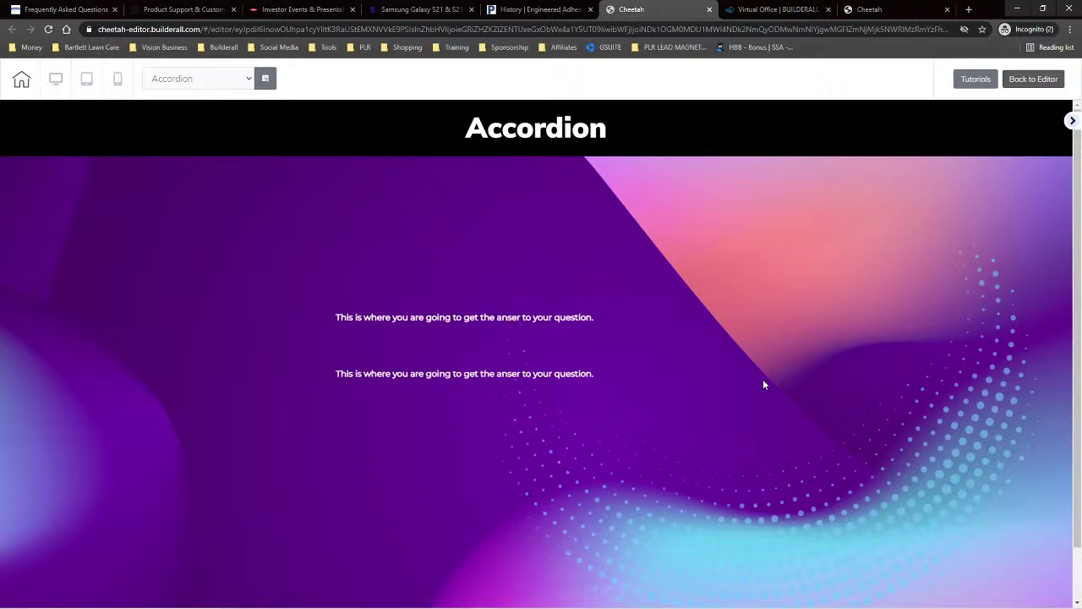
pyautogui.click(411, 377)
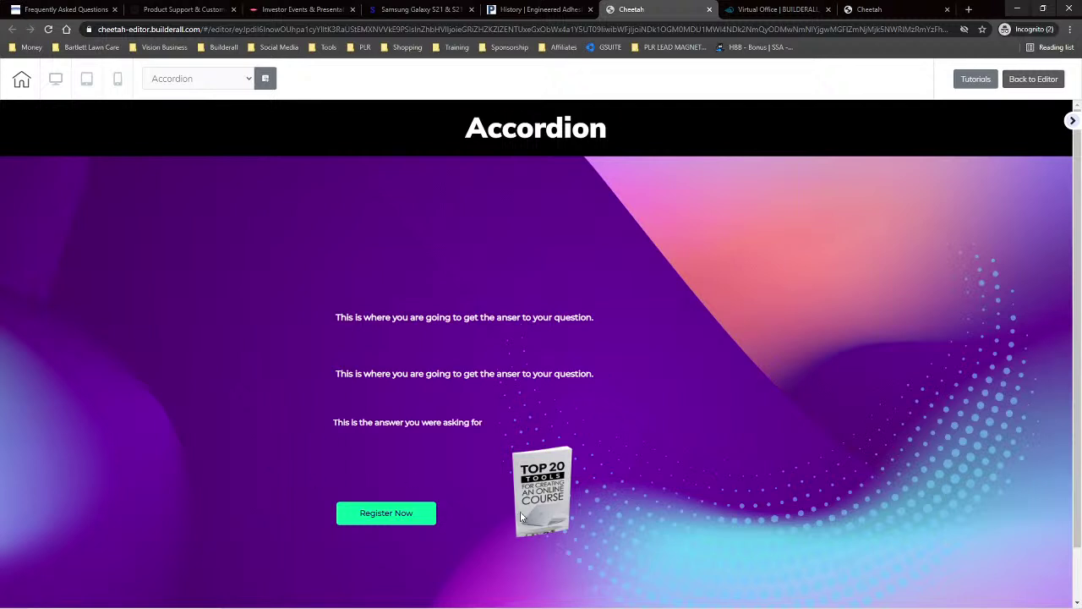